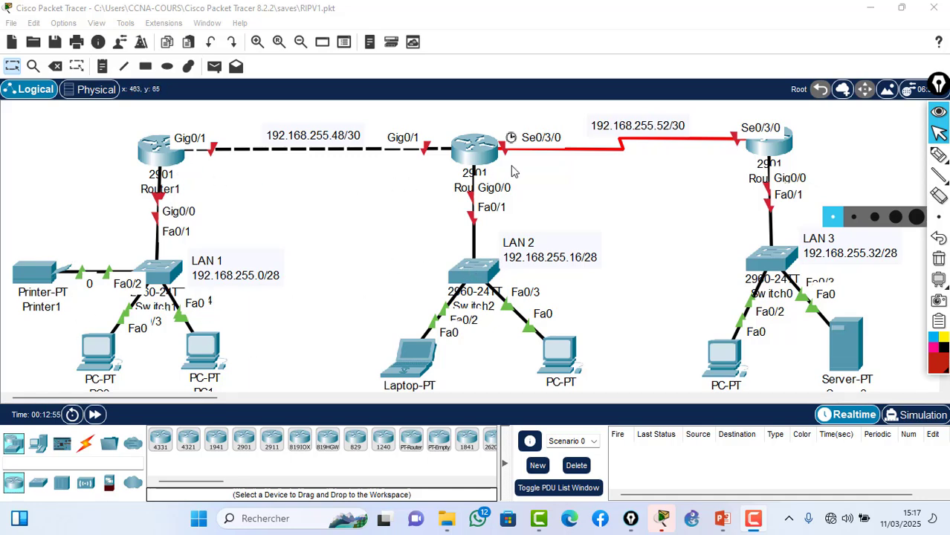
Step: Set the static IPv4 address of Printer1's FastEthernet0 interface to 192.168.255.2 and copy the address
click(41, 280)
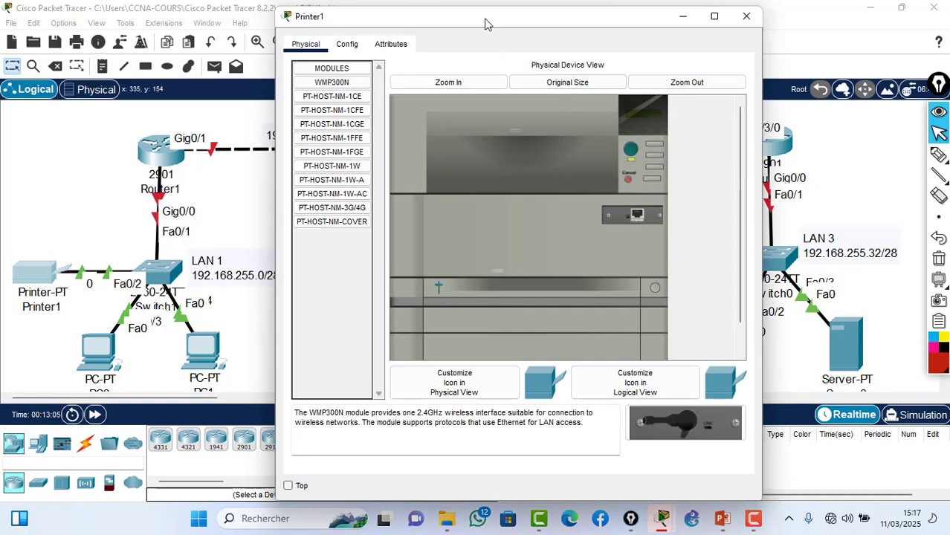
click(346, 45)
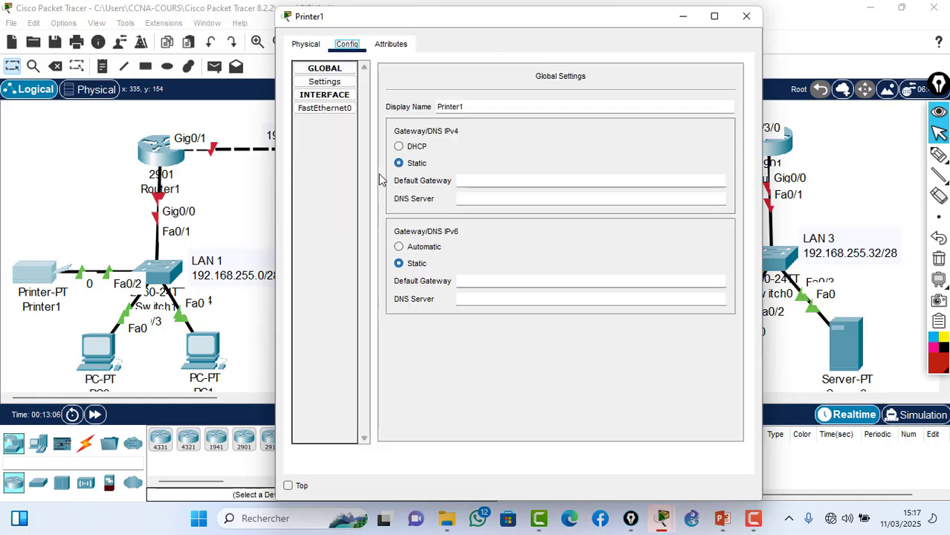
click(331, 109)
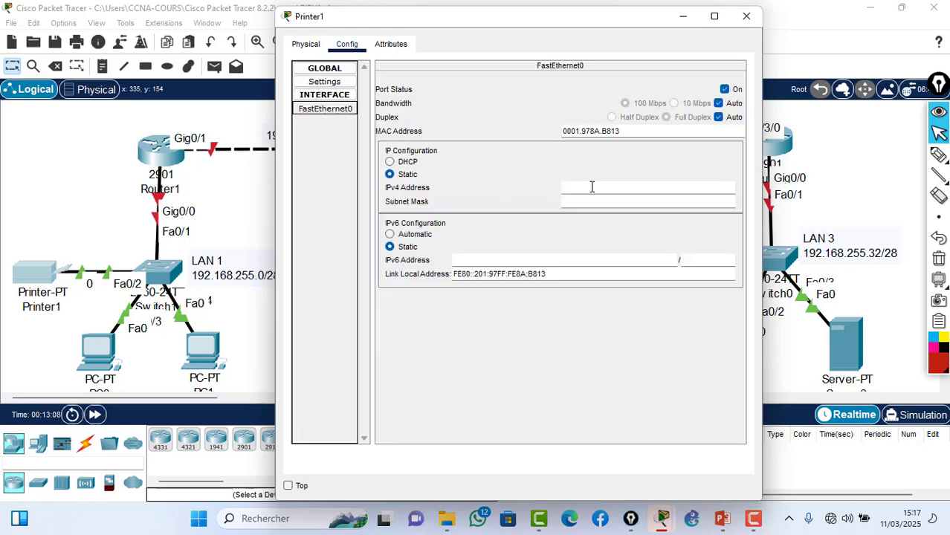
click(592, 187)
text(1)
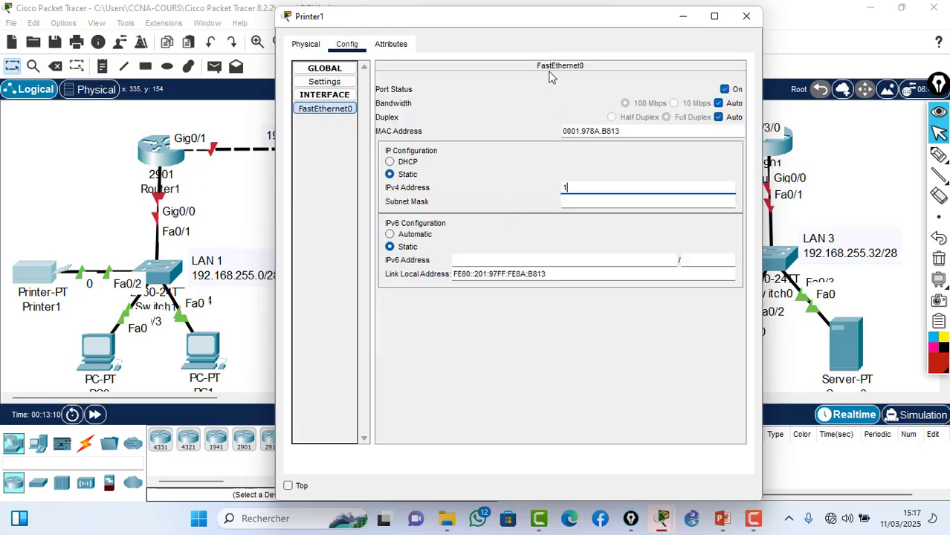
text(92.168.255.2)
drag(616, 187, 504, 169)
key(ctrl+c)
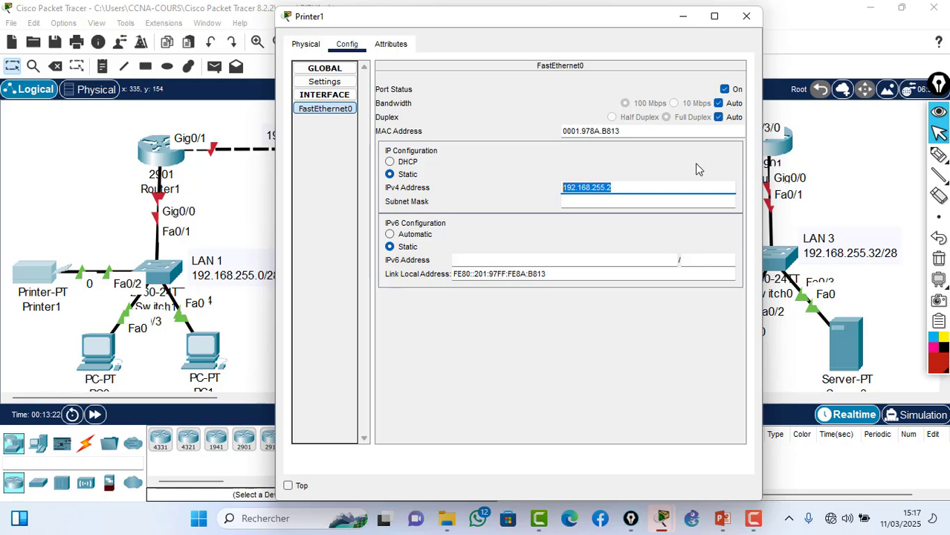
Step: Set the subnet mask of Printer1's FastEthernet0 interface to 255.255.255.240
click(637, 201)
key(BackSpace)
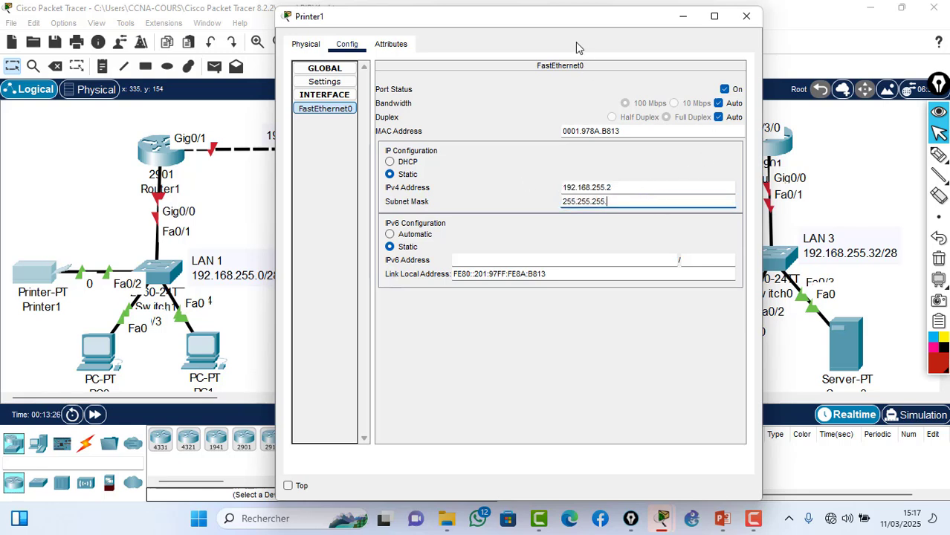
drag(574, 18, 639, 14)
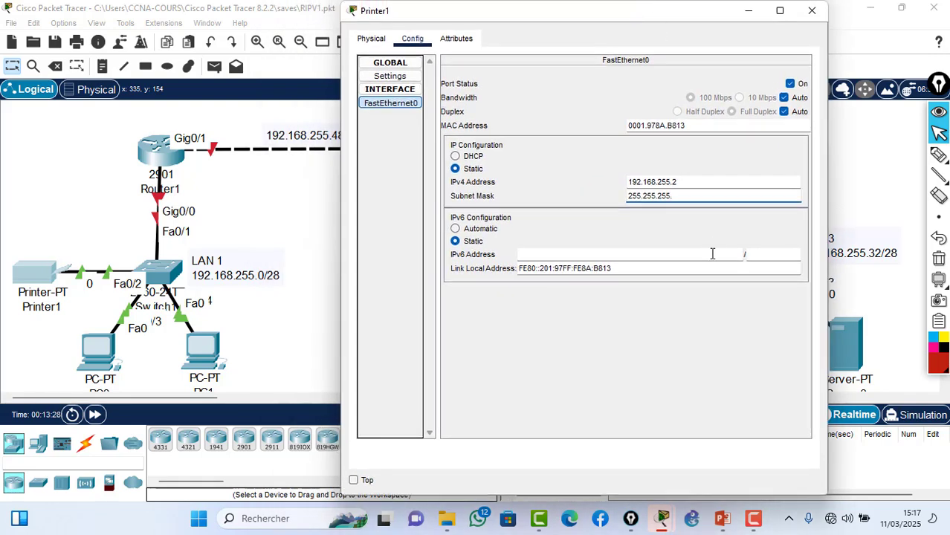
text(0)
click(412, 95)
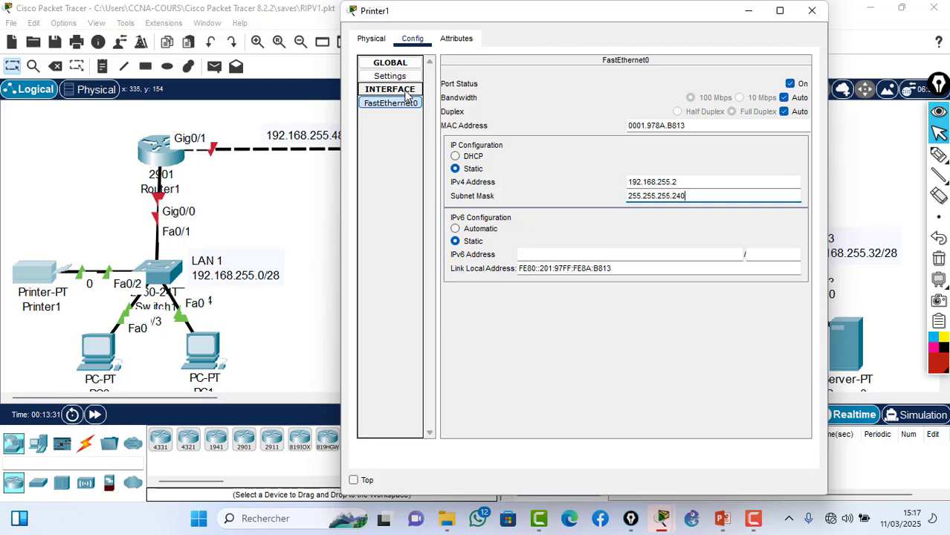
click(411, 93)
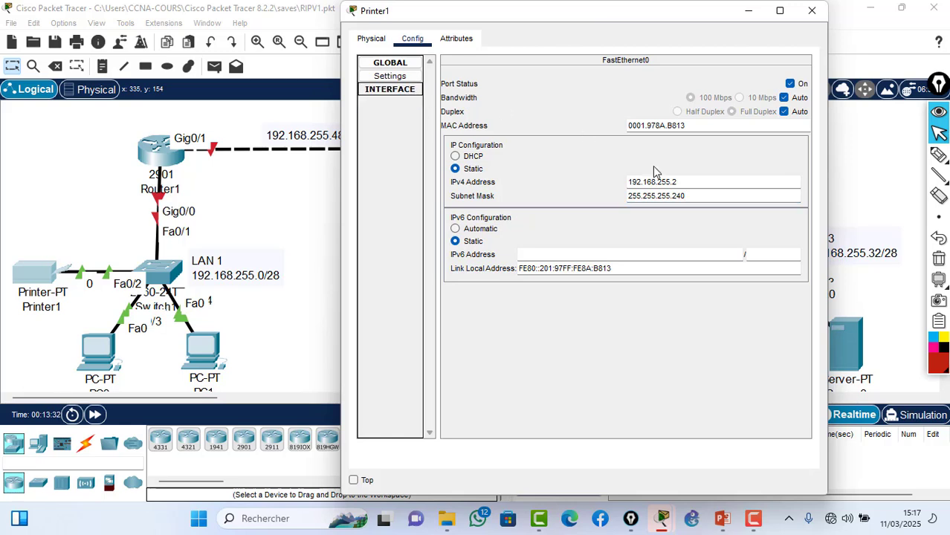
Step: Set Printer1's IPv4 default gateway to 192.168.255.1 in its global settings and close the printer's configuration
click(390, 76)
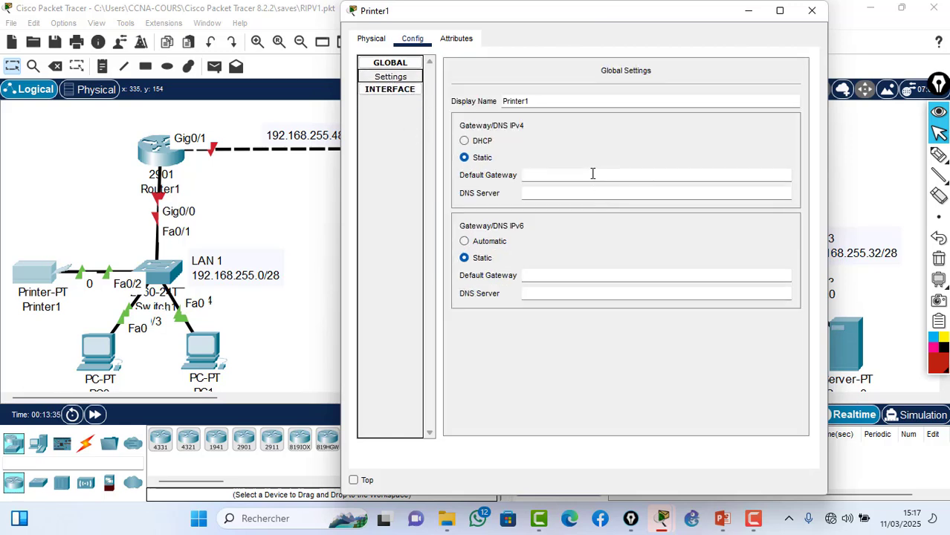
click(664, 183)
key(ctrl+v)
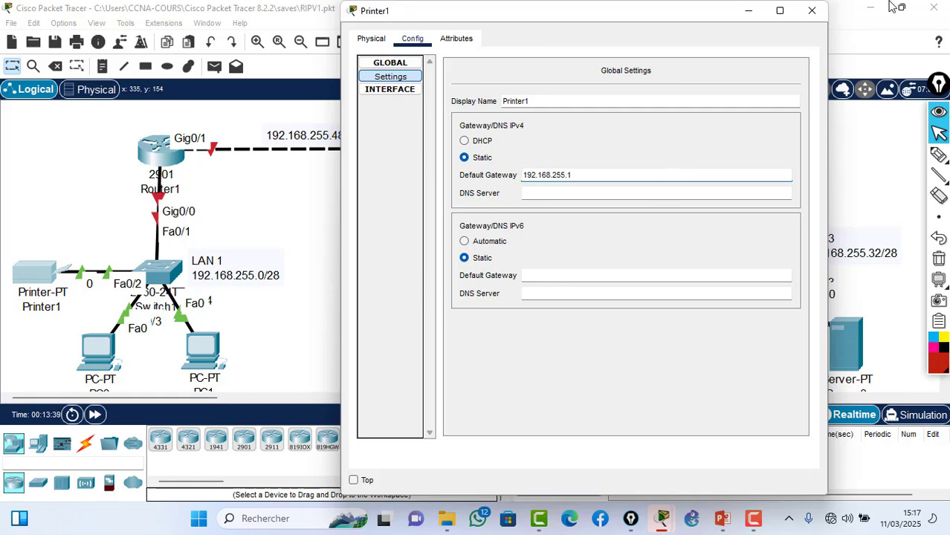
click(812, 10)
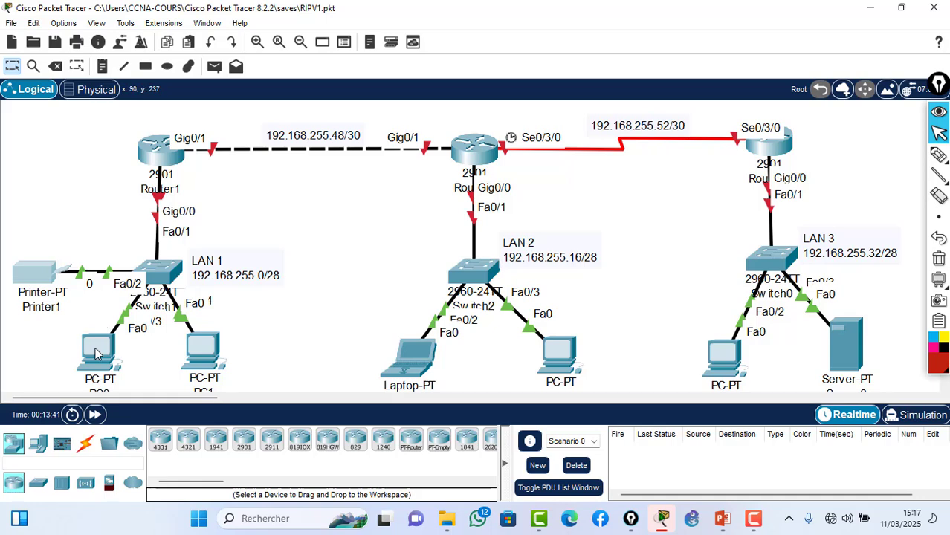
Step: Open the IP configuration of PC0 in LAN 1 and set its static IPv4 address to 192.168.255.3
click(97, 348)
click(389, 44)
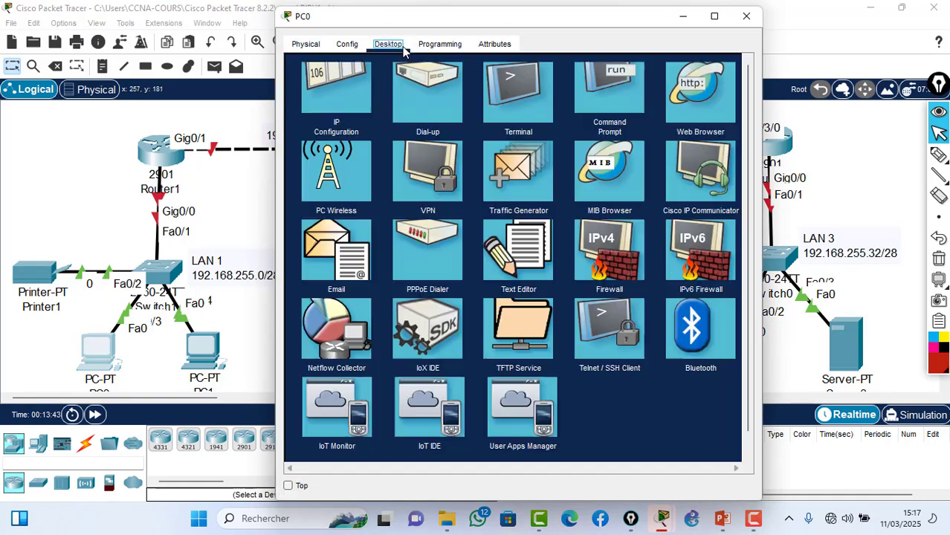
click(342, 100)
click(456, 144)
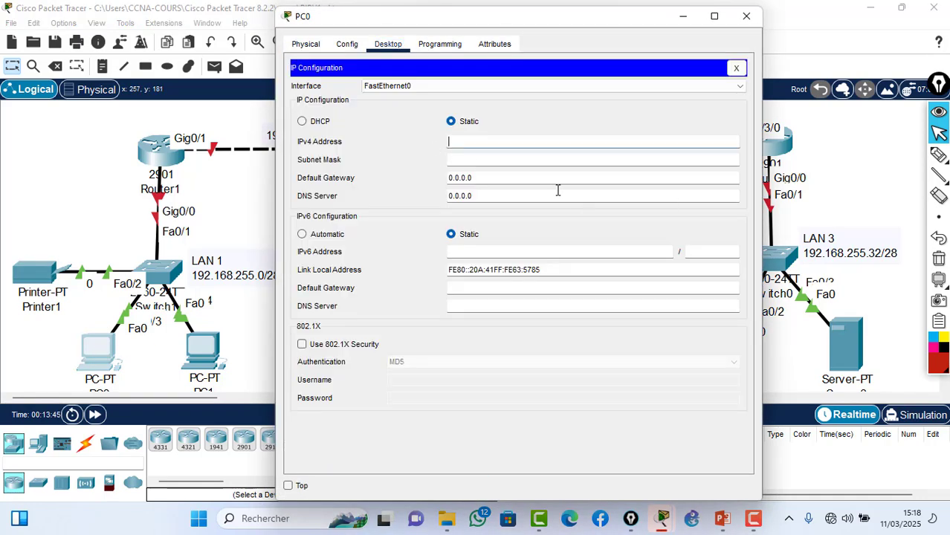
text(192.168.255.2)
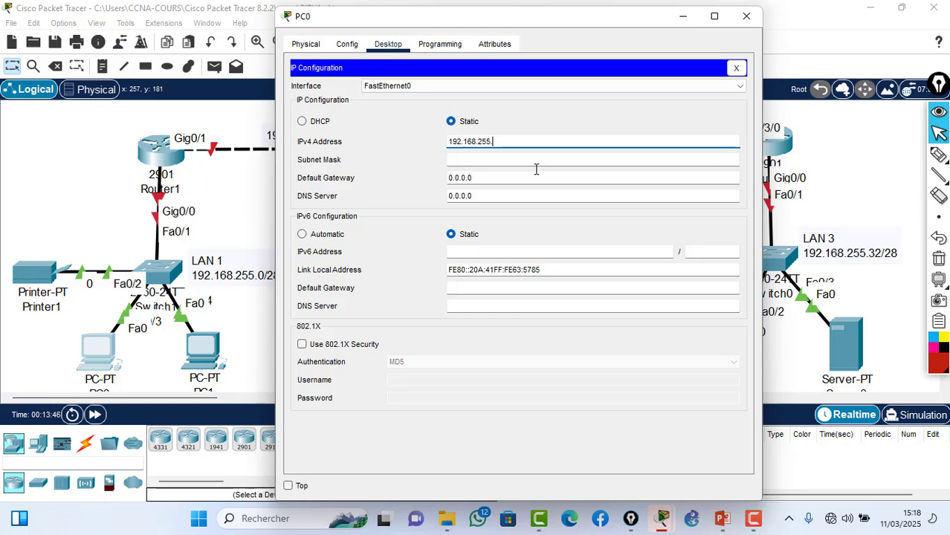
Step: Give PC0 the subnet mask 255.255.255.240 and default gateway 192.168.255.1, then close its configuration
click(524, 157)
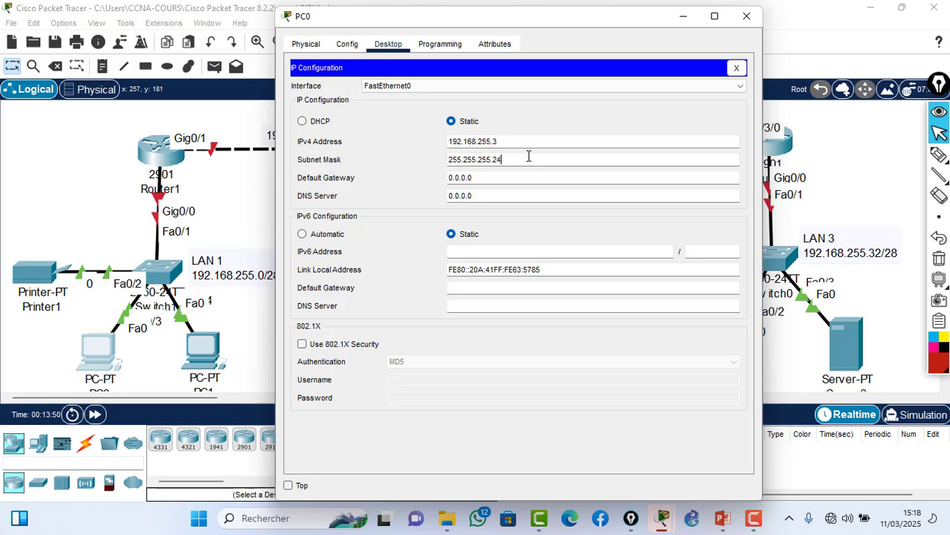
key(Tab)
text(192.168.255.2)
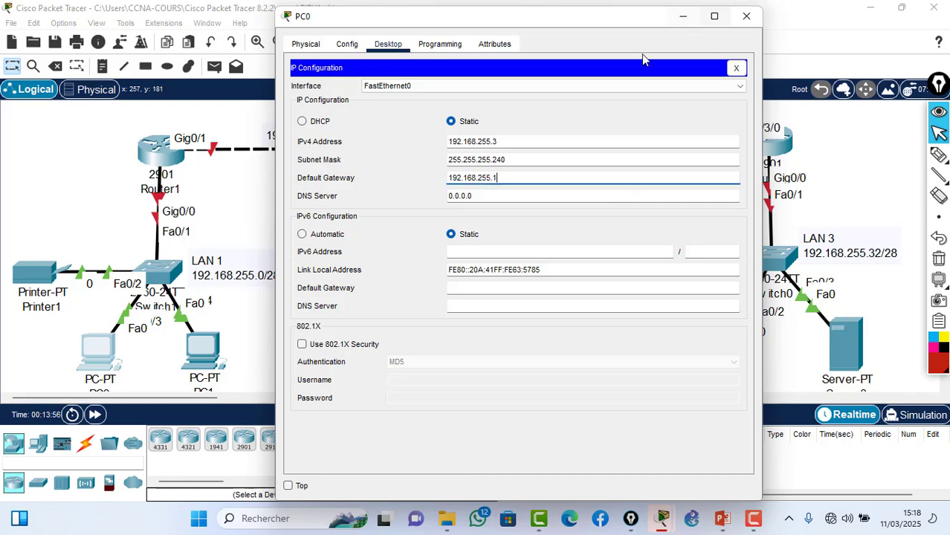
click(747, 16)
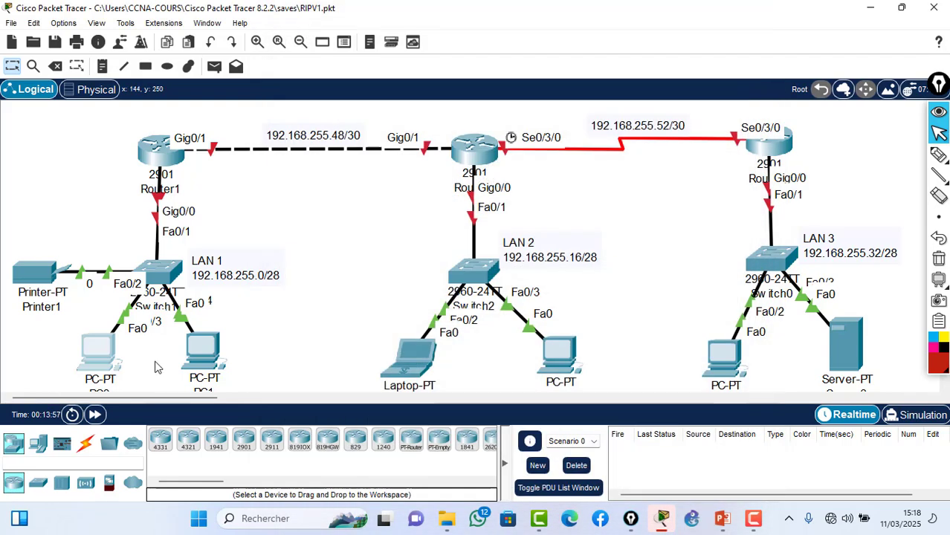
Step: Open the IP configuration of PC1 in LAN 1 and set its static IPv4 address to 192.168.255.4
click(211, 350)
click(388, 44)
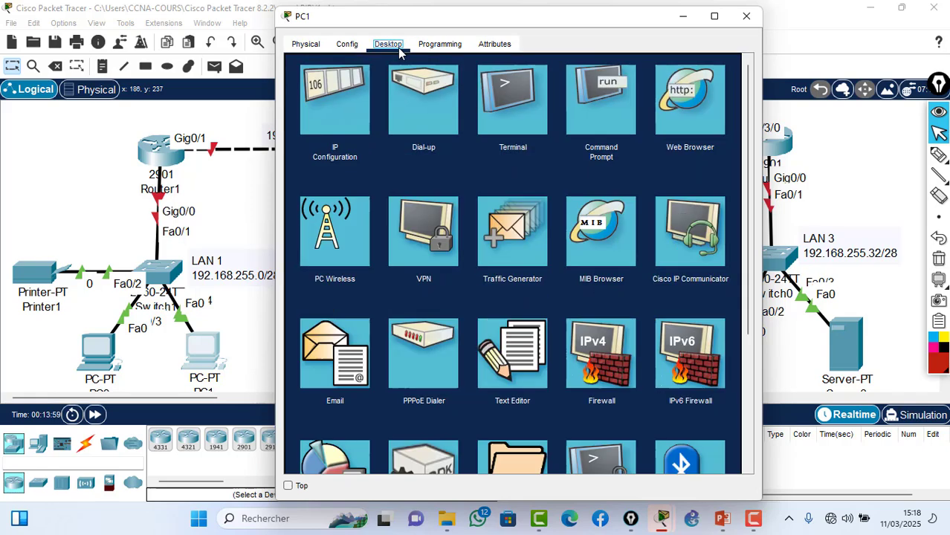
click(346, 84)
drag(497, 22, 569, 110)
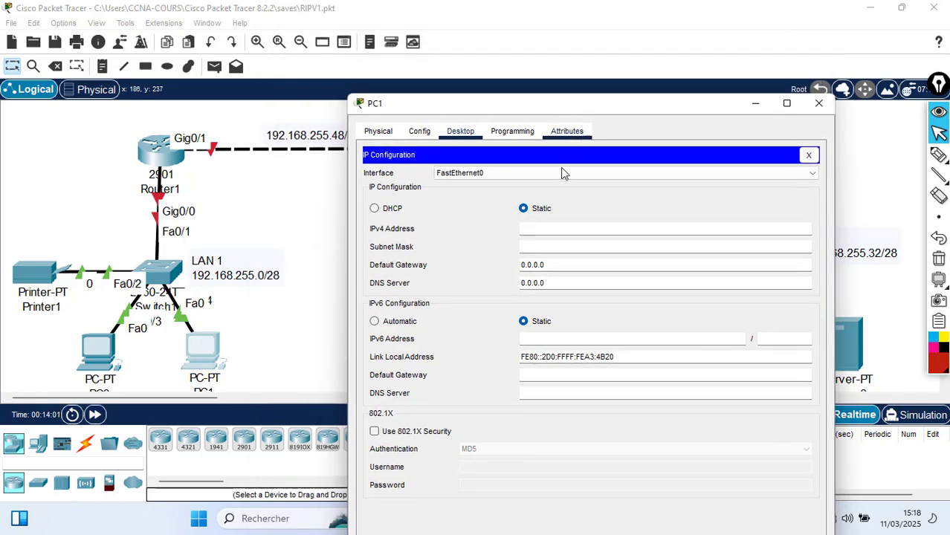
click(547, 229)
text(192.168.255.2)
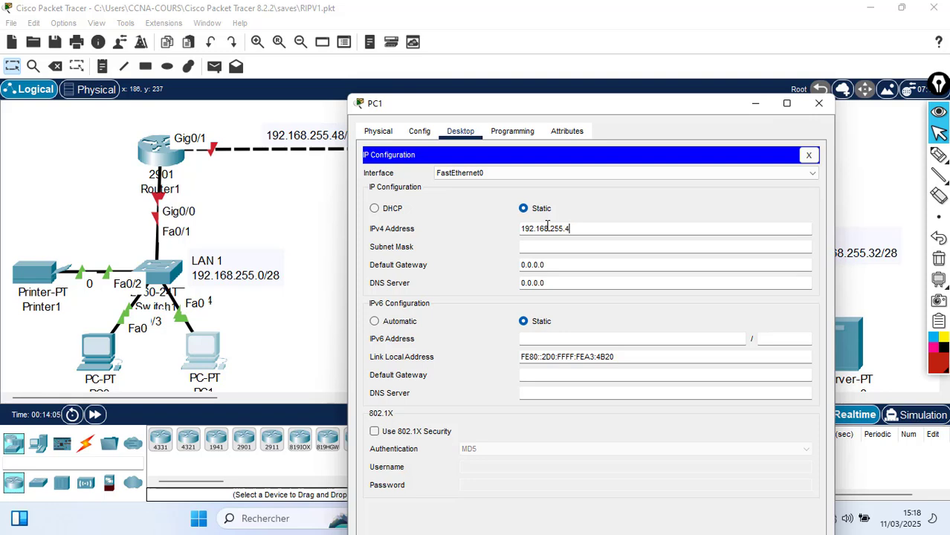
Step: Change PC1's subnet mask to 255.255.255.240
click(541, 246)
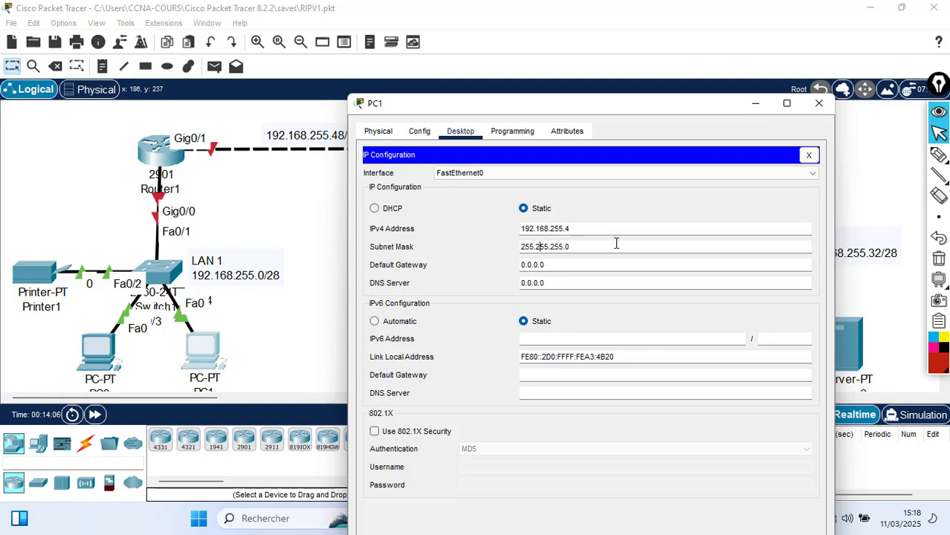
click(577, 246)
key(BackSpace)
text(240)
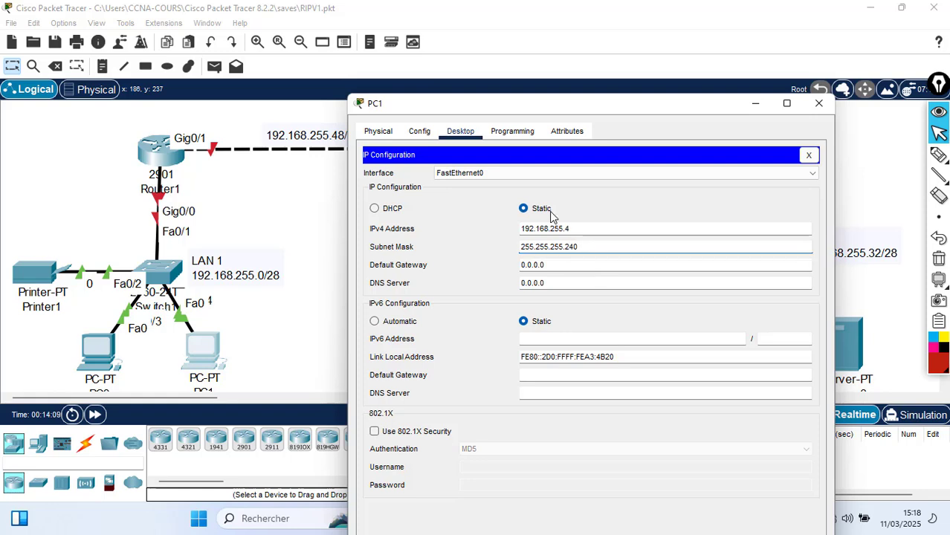
Step: Set PC1's default gateway to 192.168.255.1 and close its configuration
drag(595, 268, 467, 267)
text(192.168.255.)
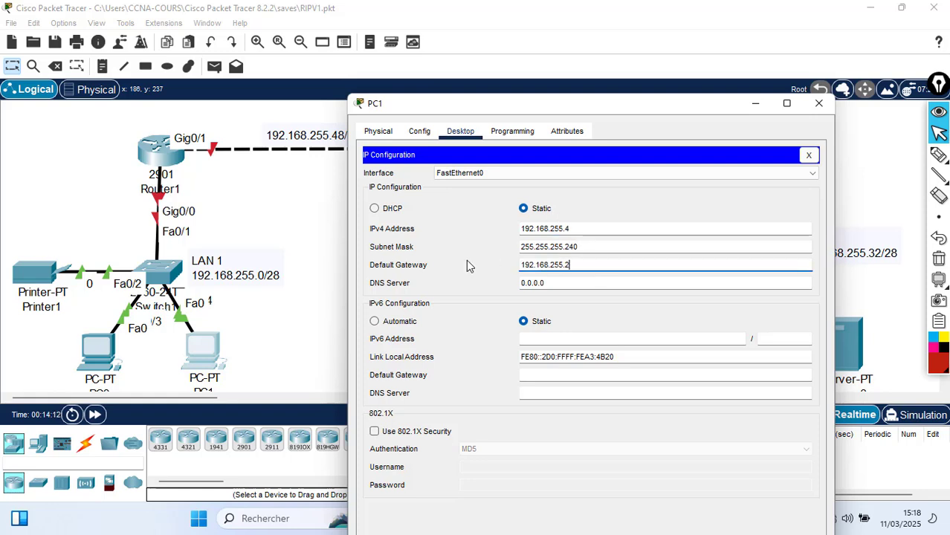
text(1)
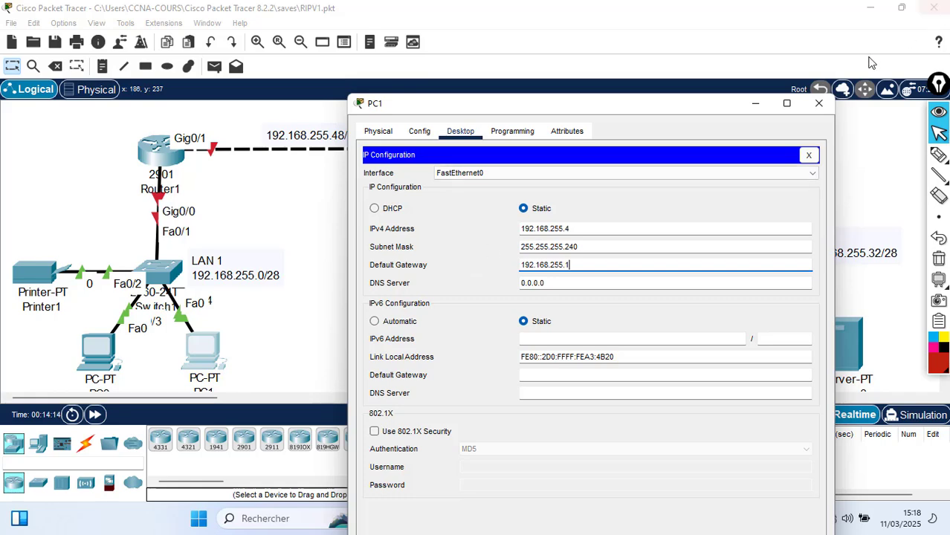
click(819, 103)
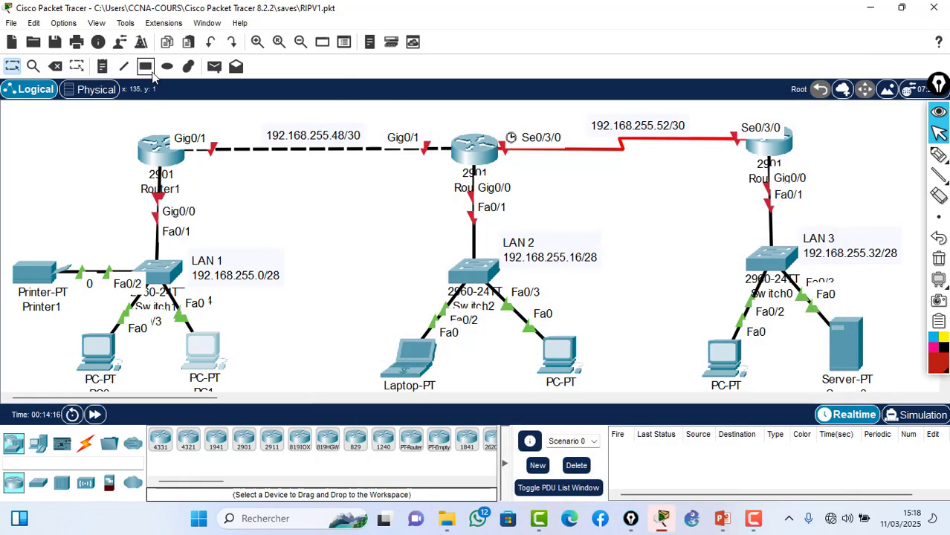
Step: Send a simple PDU from PC0 to Printer1 to test connectivity within LAN 1
click(214, 66)
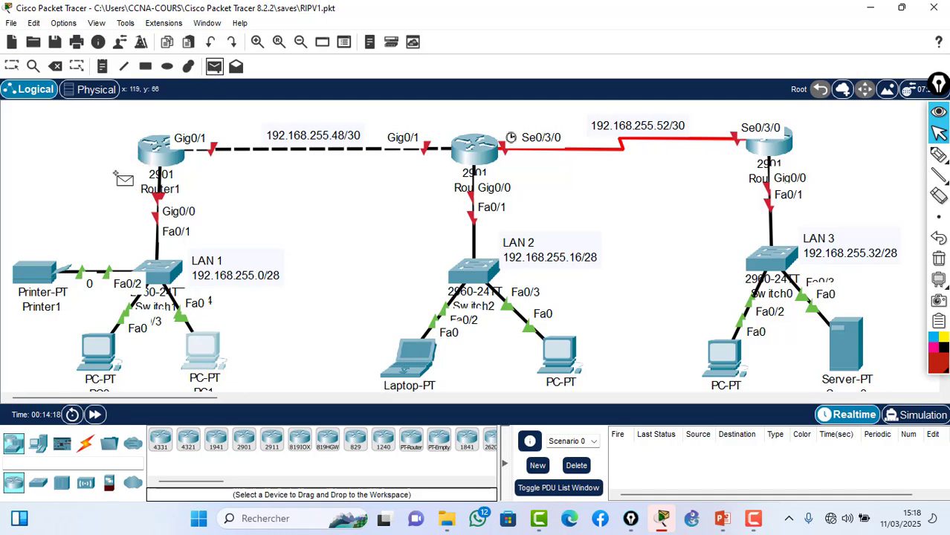
click(85, 364)
click(35, 275)
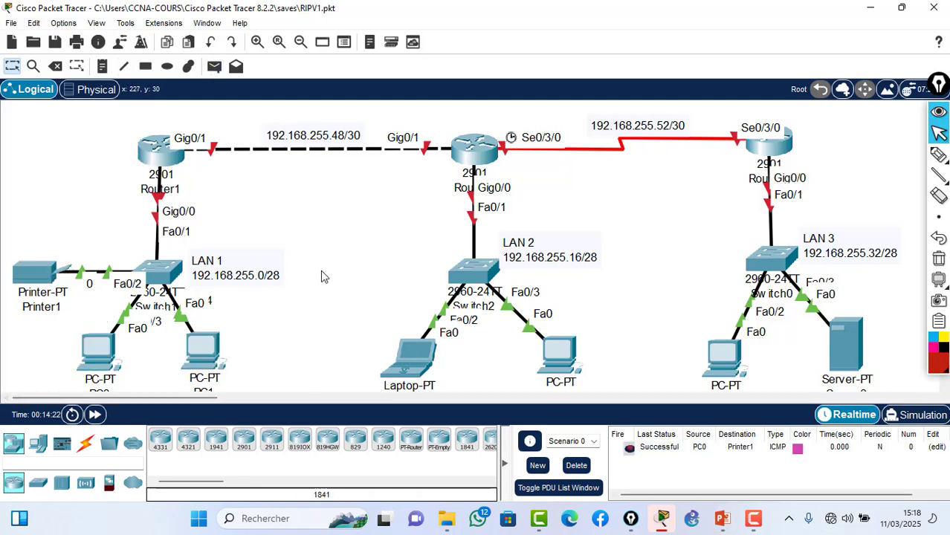
Step: Open the IP configuration of Laptop0 in LAN 2 and set its static IPv4 address to 192.168.255.18
click(422, 357)
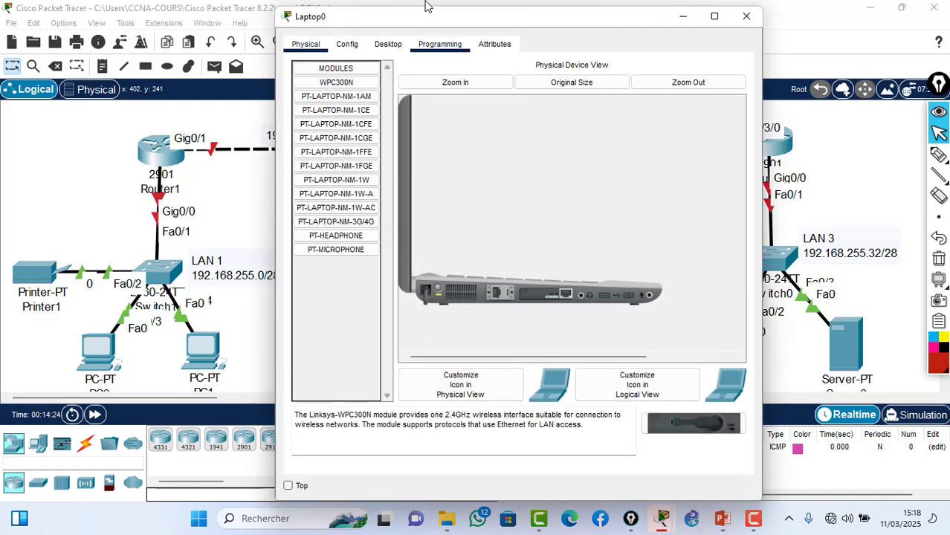
drag(423, 22, 131, 23)
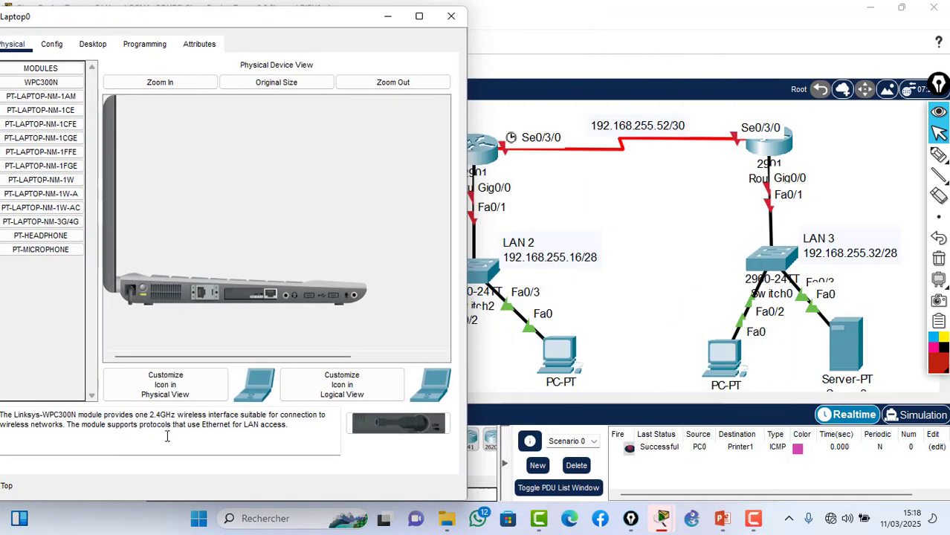
click(99, 46)
click(30, 112)
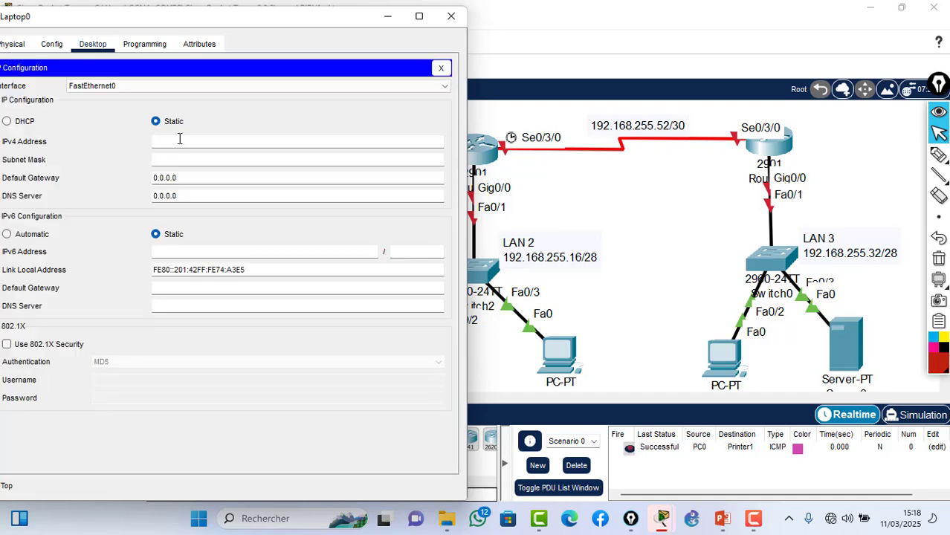
text(192.168.255.2)
text(8)
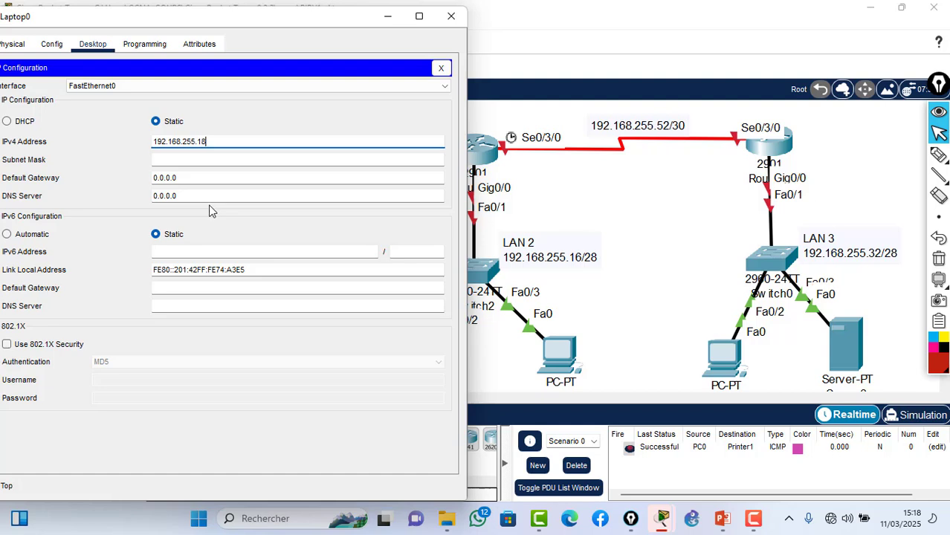
Step: Change Laptop0's subnet mask to 255.255.255.240
click(210, 159)
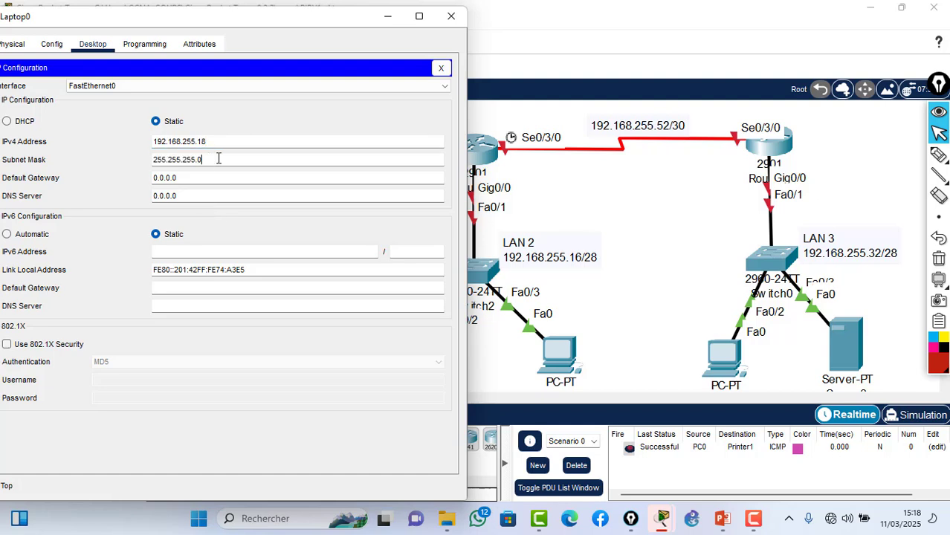
key(BackSpace)
text(240)
Step: Set Laptop0's default gateway to 192.168.255.17 and copy that gateway address
key(Tab)
text(192.168.255.2)
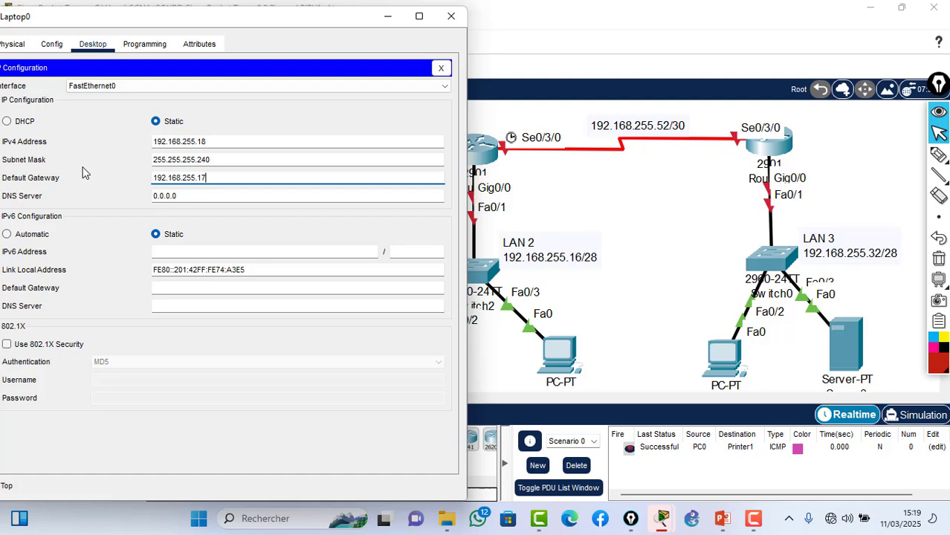
key(ctrl+a)
key(ctrl+c)
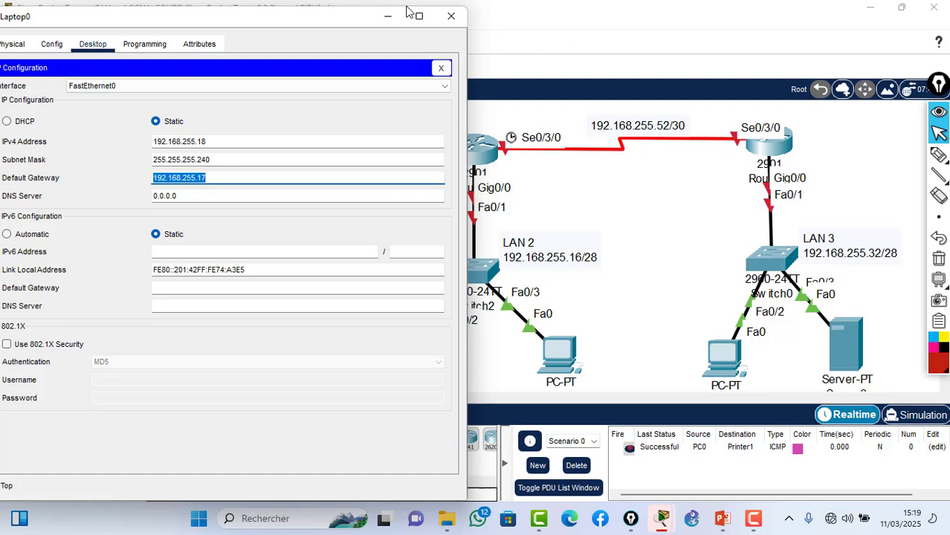
Step: Open the IP configuration of PC2 in LAN 2 and set its static IPv4 address to 192.168.255.19
click(452, 16)
click(571, 361)
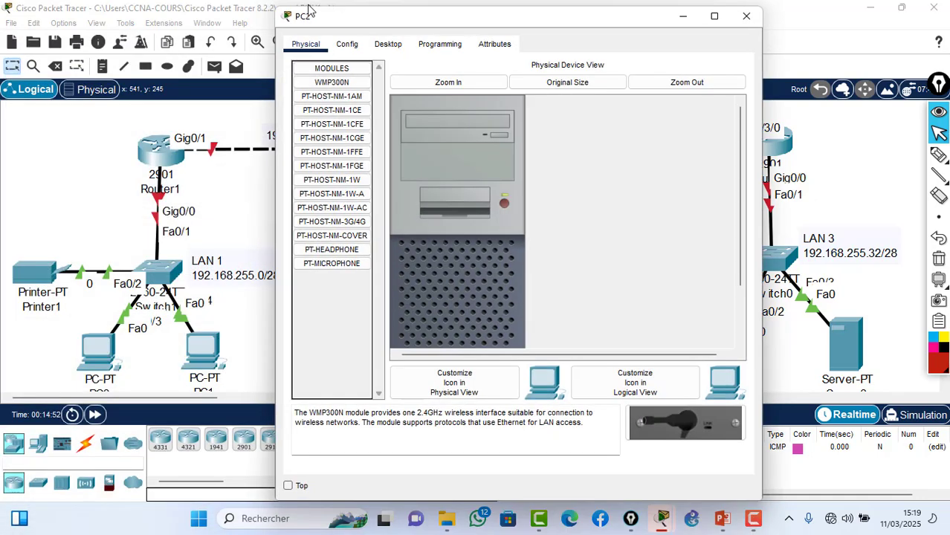
click(388, 44)
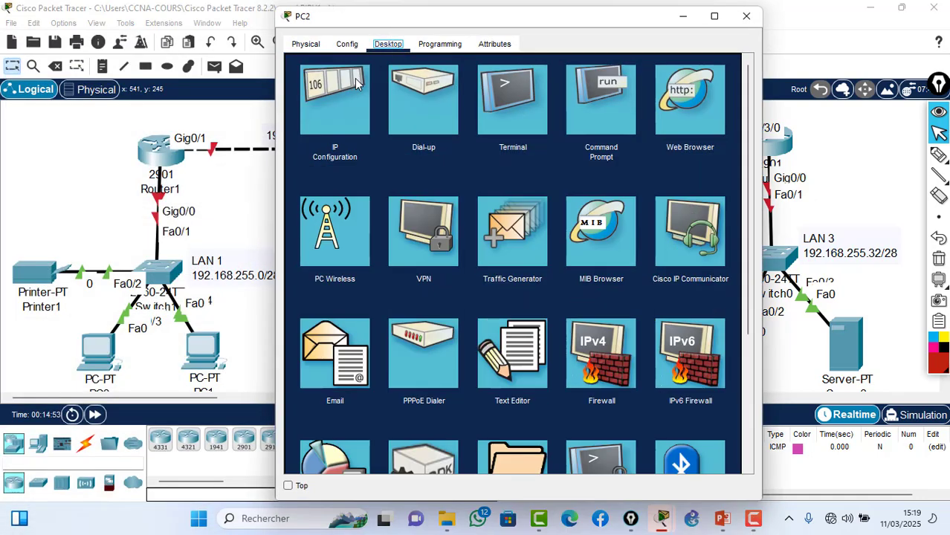
click(350, 110)
click(448, 144)
text(192.168.255.17)
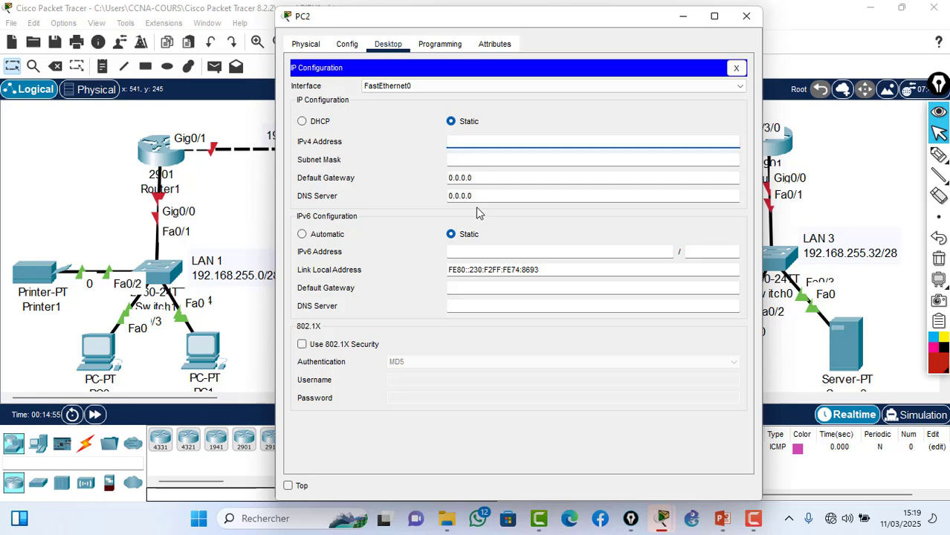
key(BackSpace)
Step: Fill in PC2's subnet mask as 255.255.255.240 and set its default gateway to 192.168.255.17
click(487, 160)
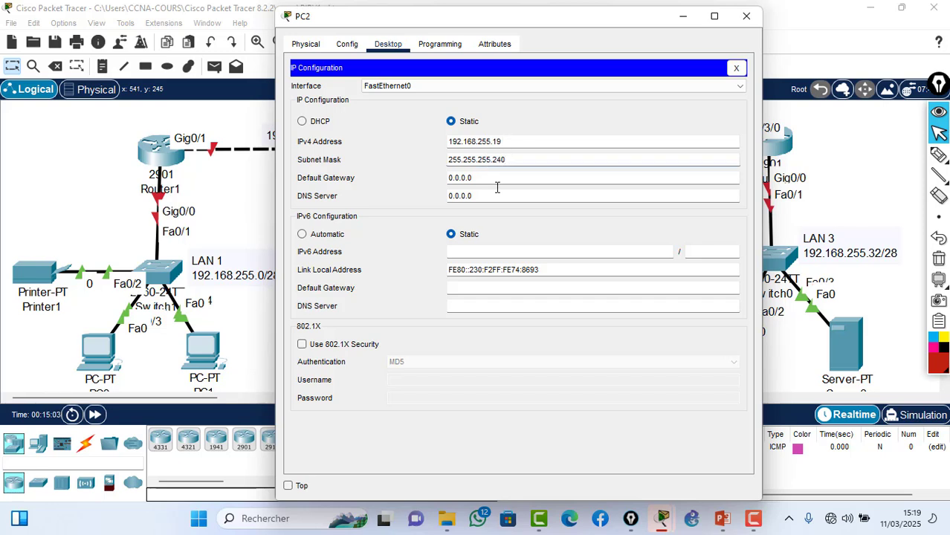
drag(483, 178, 286, 183)
key(ctrl+v)
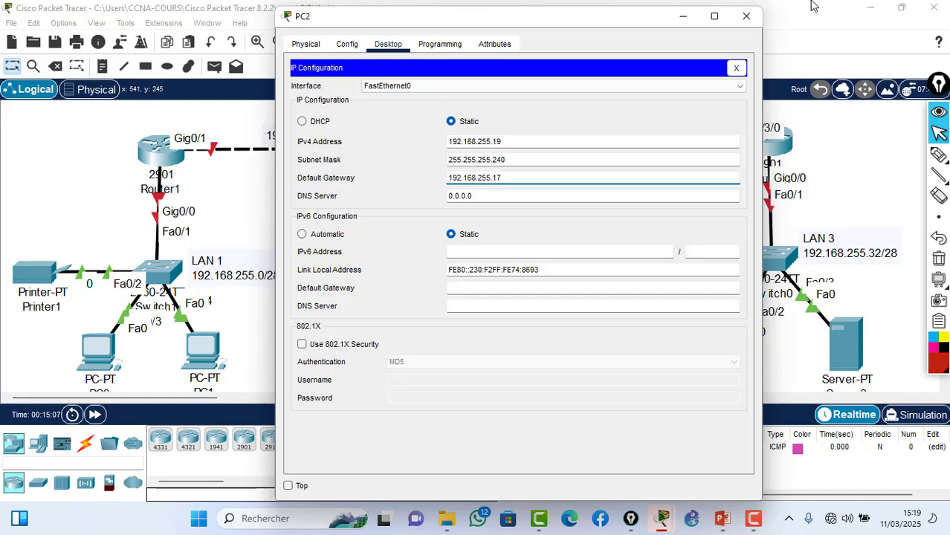
click(747, 16)
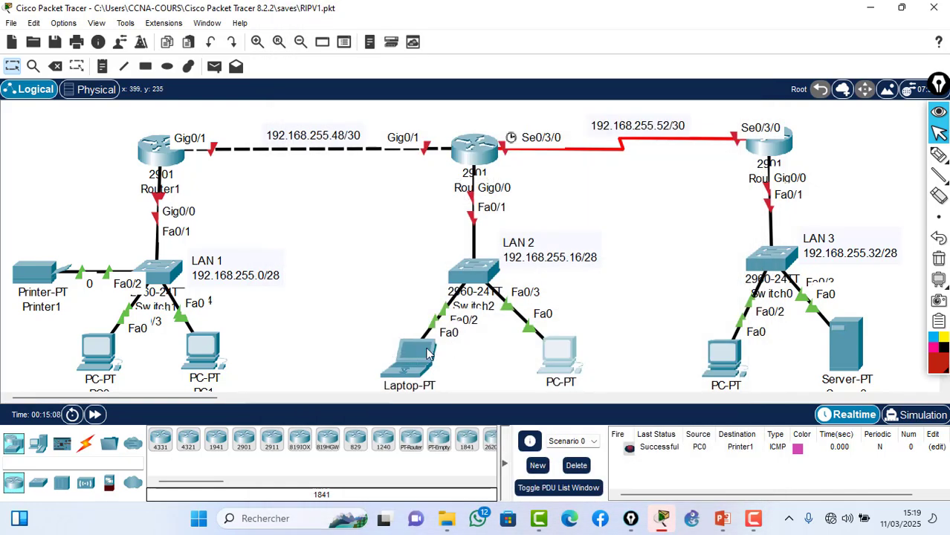
Step: Send a simple PDU from Laptop0 to PC2 to test connectivity within LAN 2
click(214, 66)
click(418, 355)
click(557, 354)
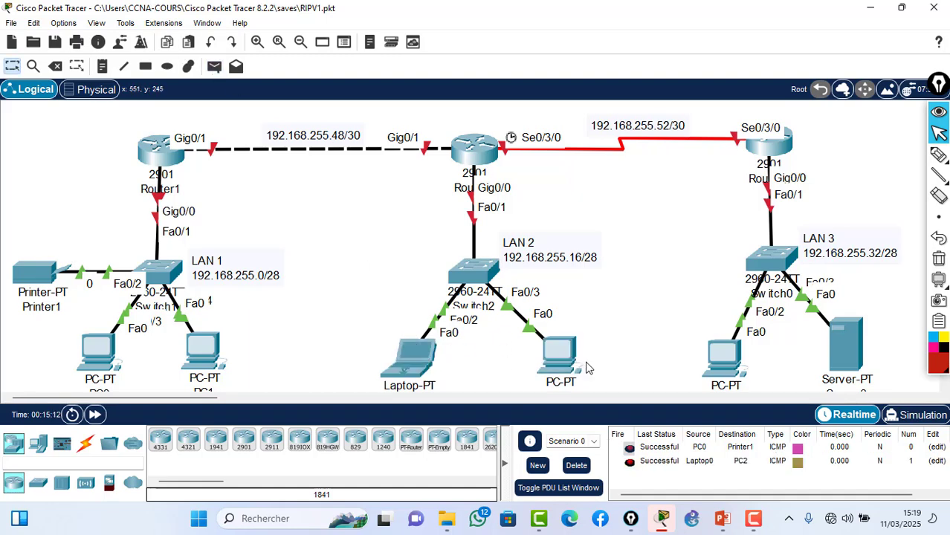
Step: Open the IP configuration of PC3 in LAN 3, set its static IPv4 address to 192.168.255.34 and copy that address
click(723, 354)
drag(458, 25, 409, 29)
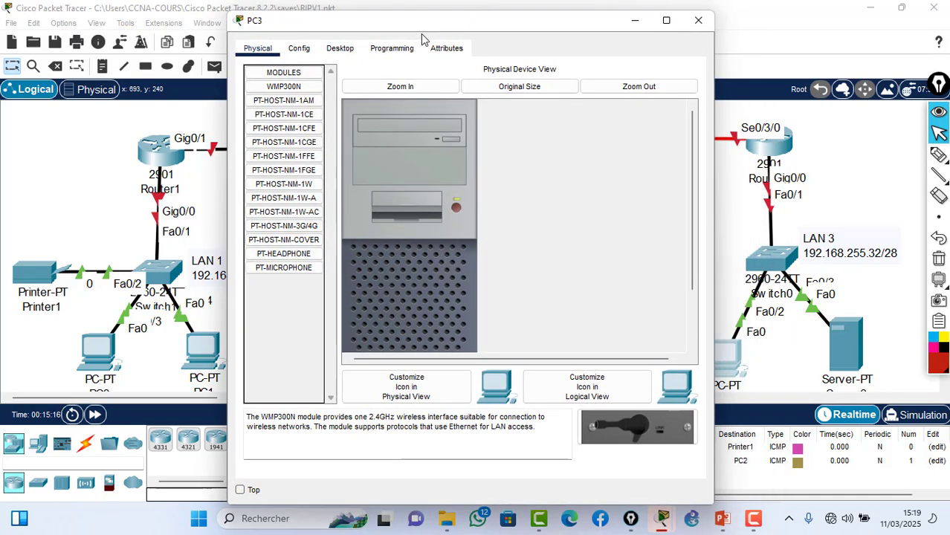
click(340, 47)
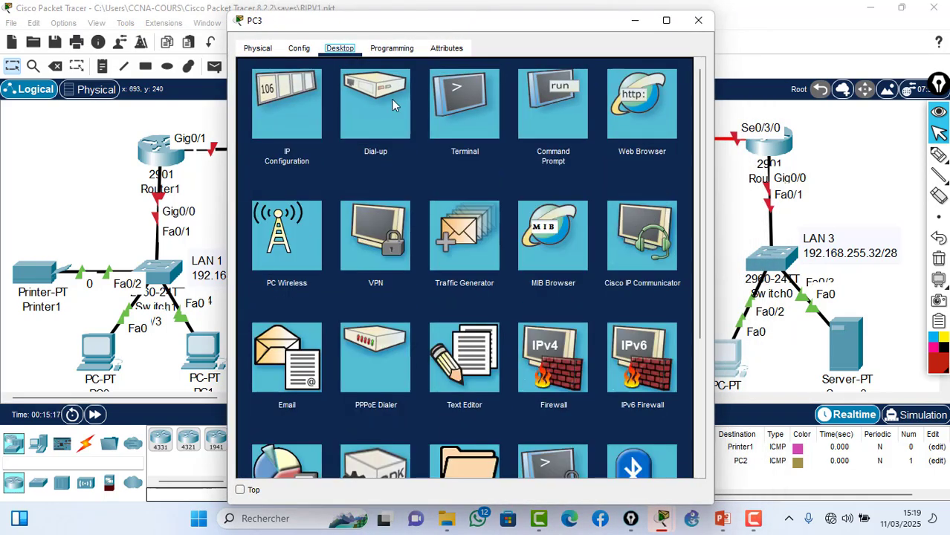
click(314, 104)
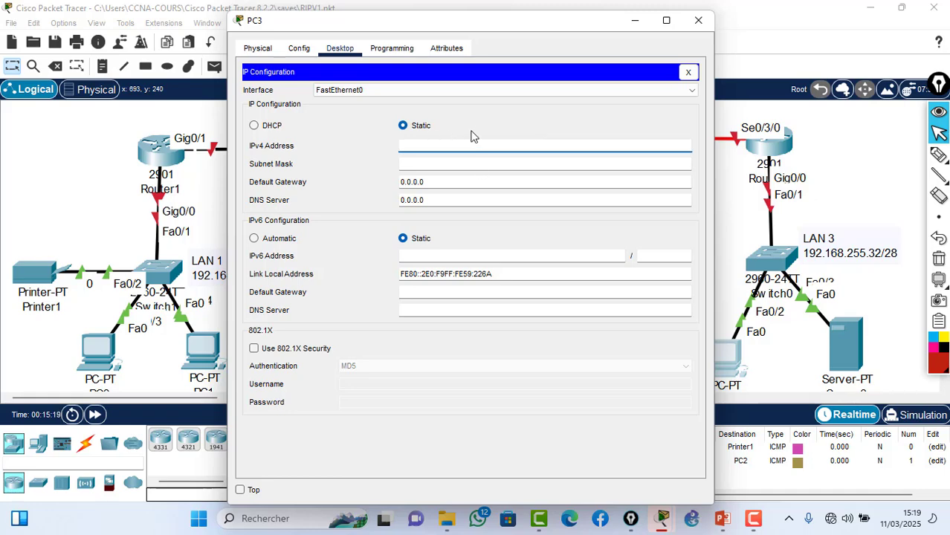
key(ctrl+v)
text(3)
key(ctrl+a)
key(ctrl+c)
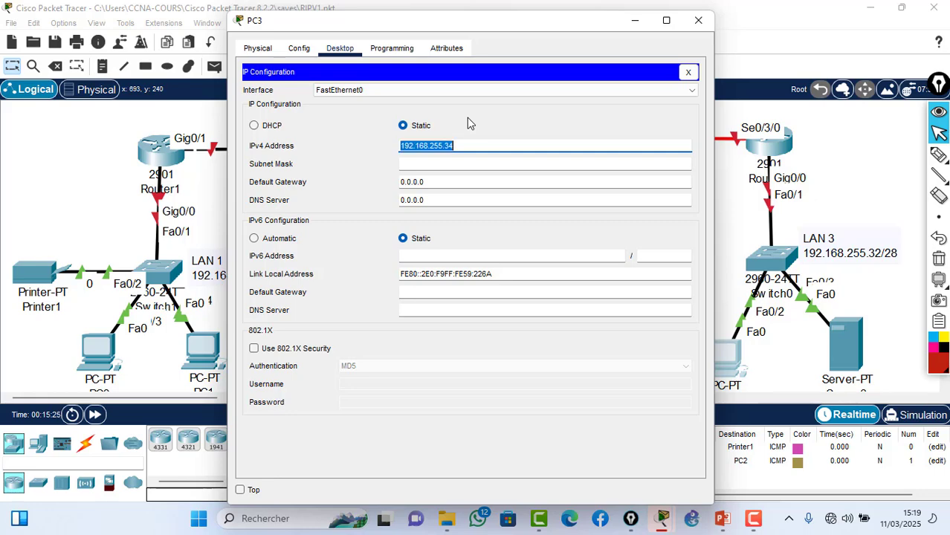
Step: Set PC3's subnet mask to 255.255.255.240 and fill in its default gateway using the copied address as the basis
click(442, 164)
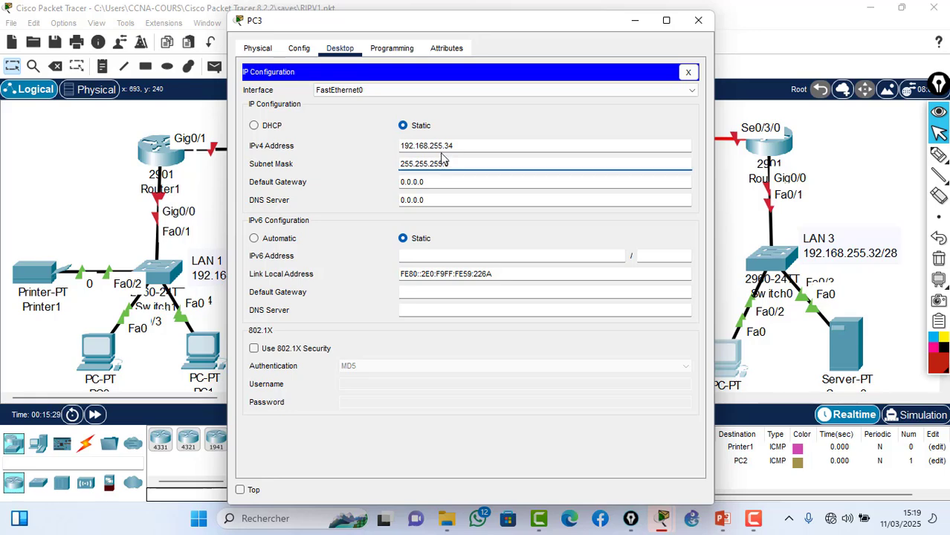
key(BackSpace)
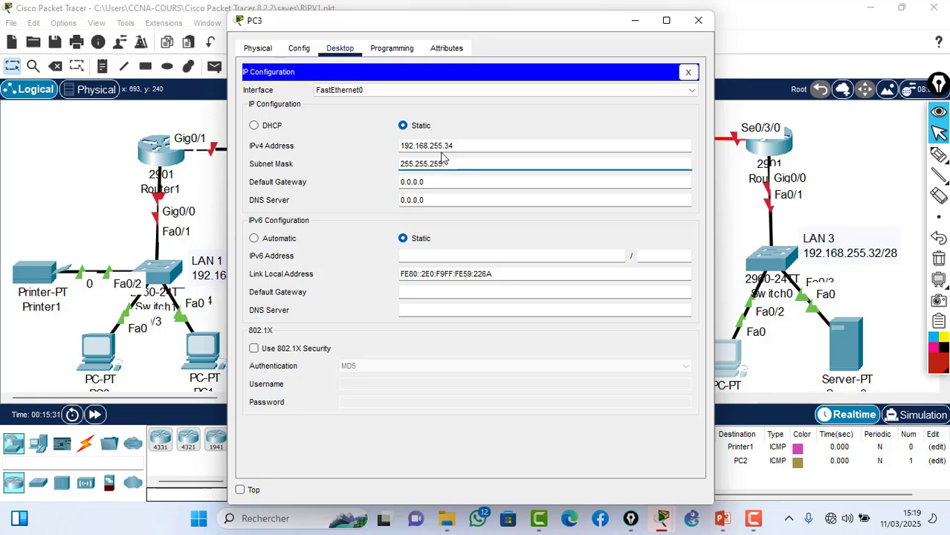
text(240)
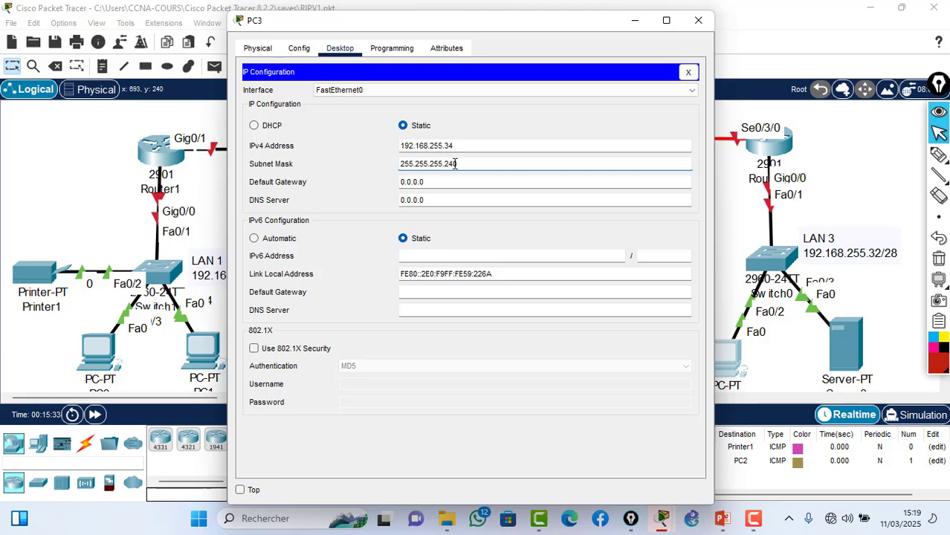
click(440, 181)
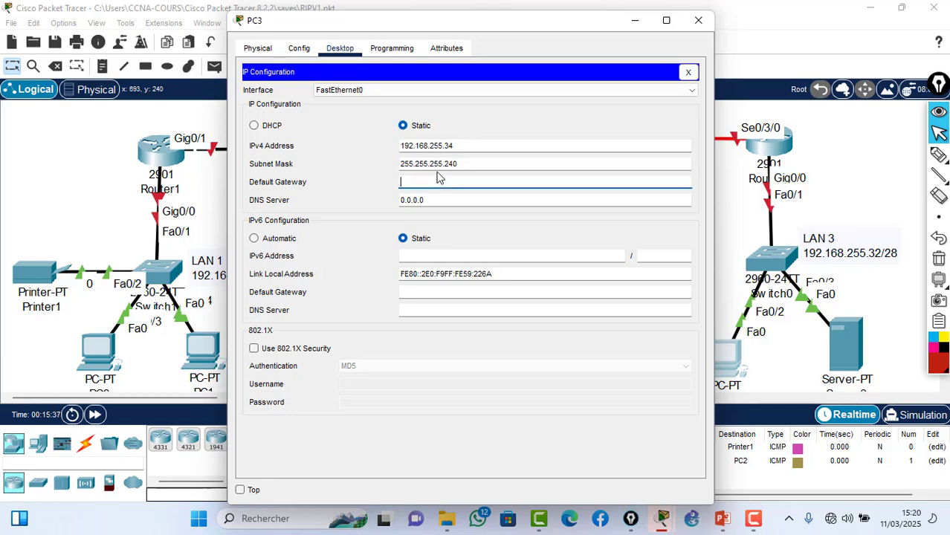
key(ctrl+v)
click(699, 20)
Step: Open the IP configuration of Server0 in LAN 3 and set its static IPv4 address to 192.168.255.35
click(841, 341)
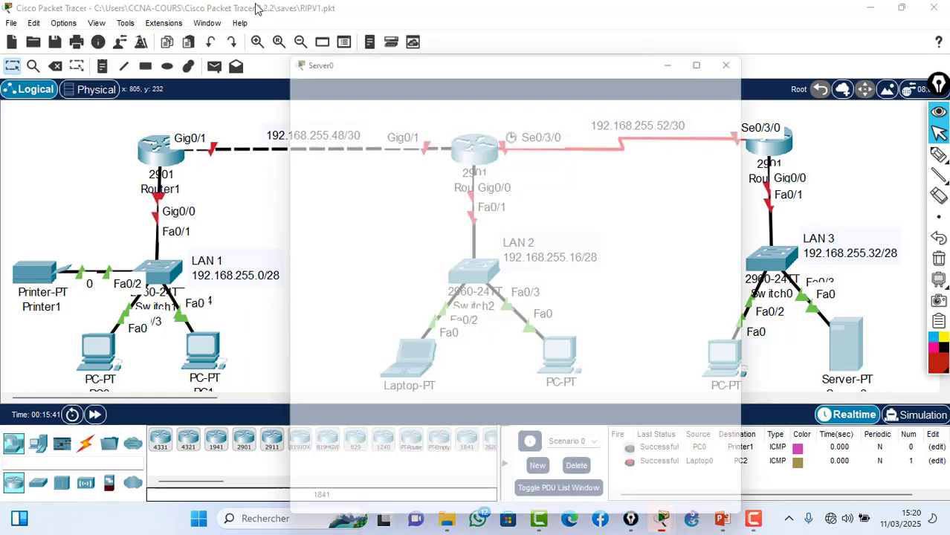
click(390, 44)
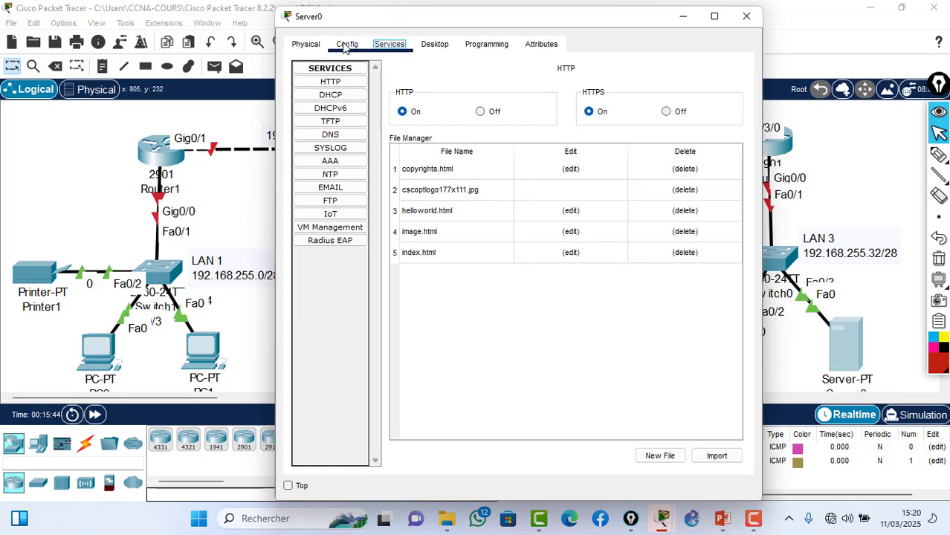
click(347, 44)
click(308, 44)
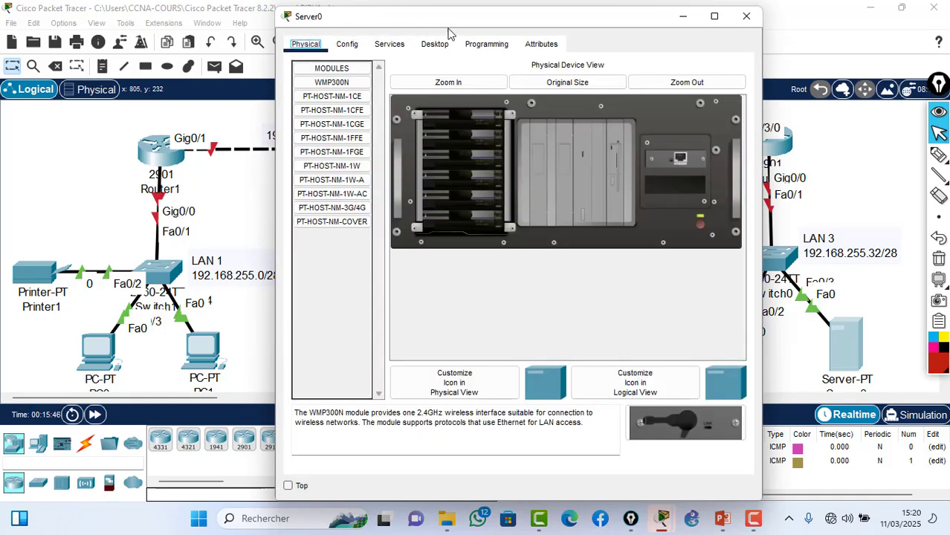
click(435, 44)
click(340, 103)
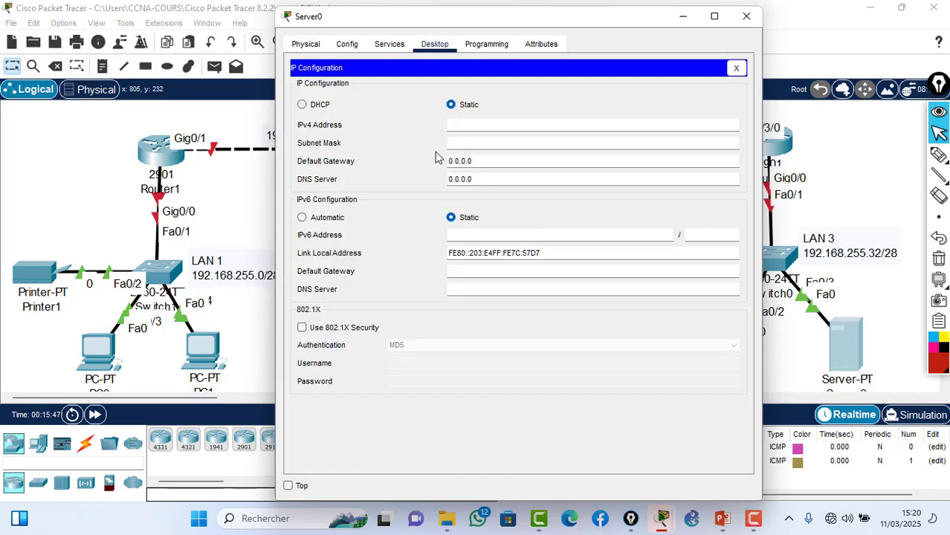
click(473, 128)
key(ctrl+v)
Step: Change Server0's subnet mask to 255.255.255.240
click(475, 143)
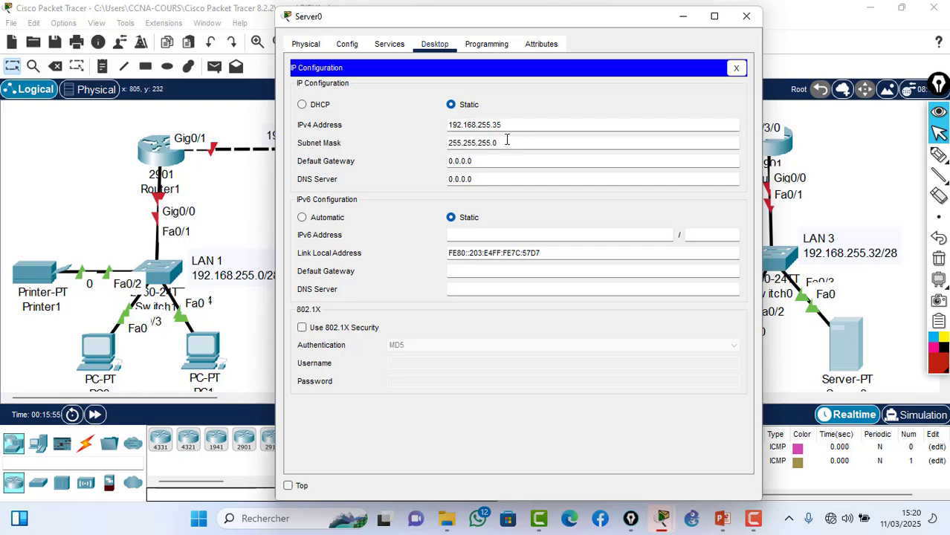
key(BackSpace)
text(240)
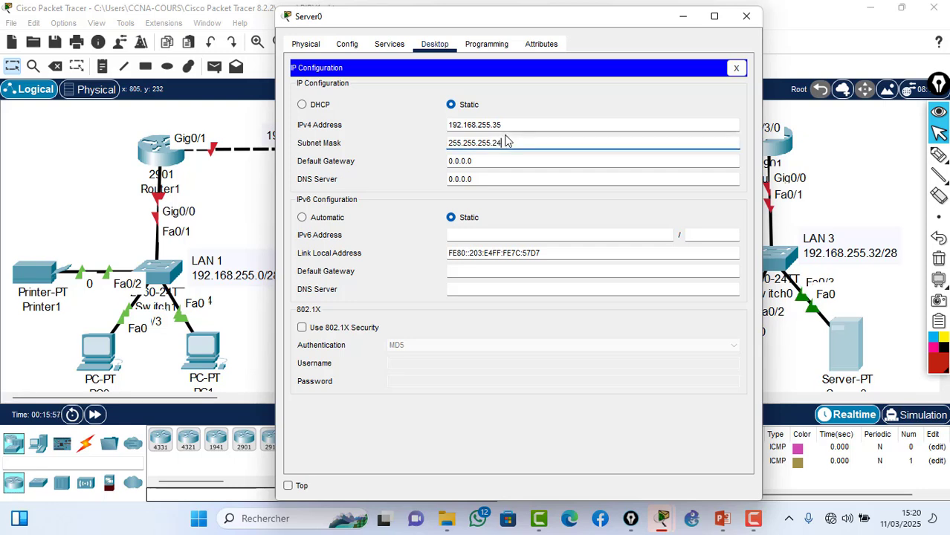
Step: Set Server0's default gateway to 192.168.255.33 and close its configuration window
click(486, 161)
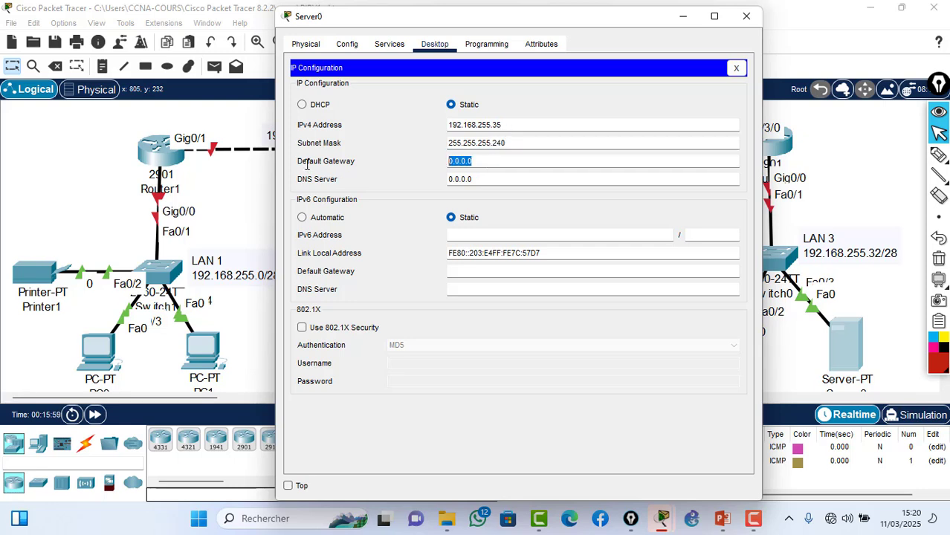
click(307, 163)
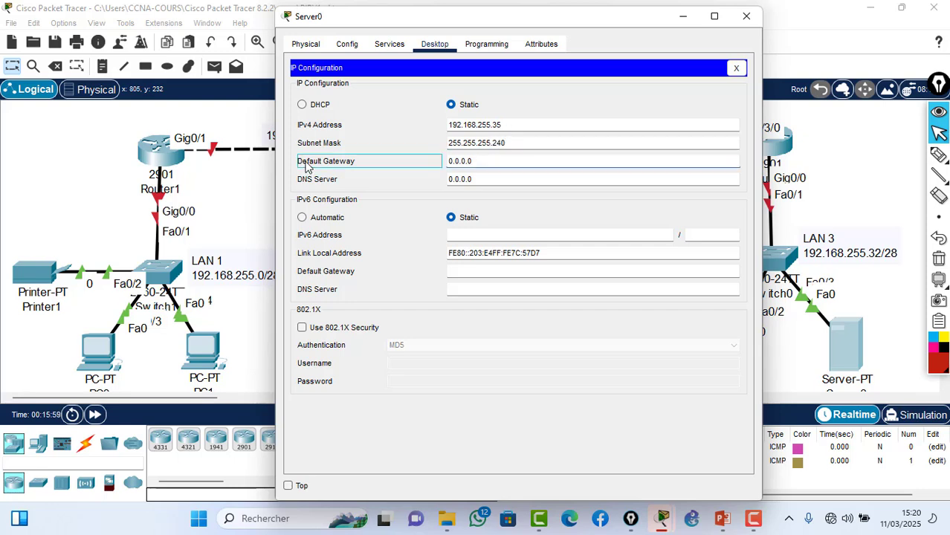
click(488, 164)
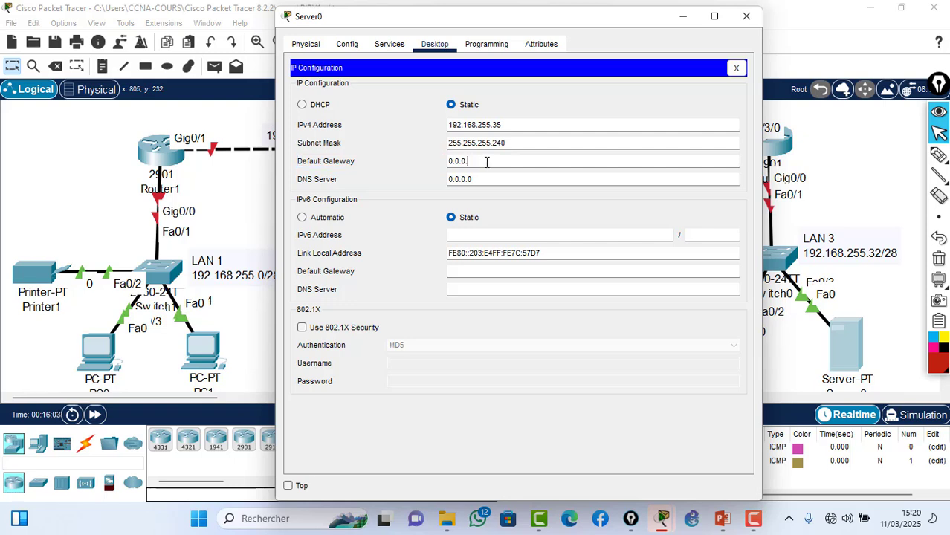
key(BackSpace)
key(BackSpace)
key(BackSpace)
key(BackSpace)
key(BackSpace)
key(BackSpace)
text(192.168.255.343)
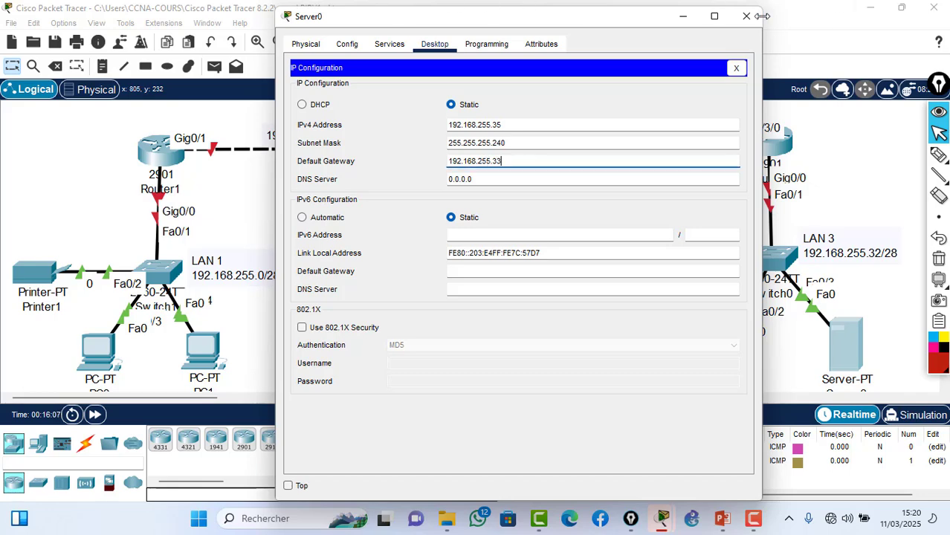
click(745, 17)
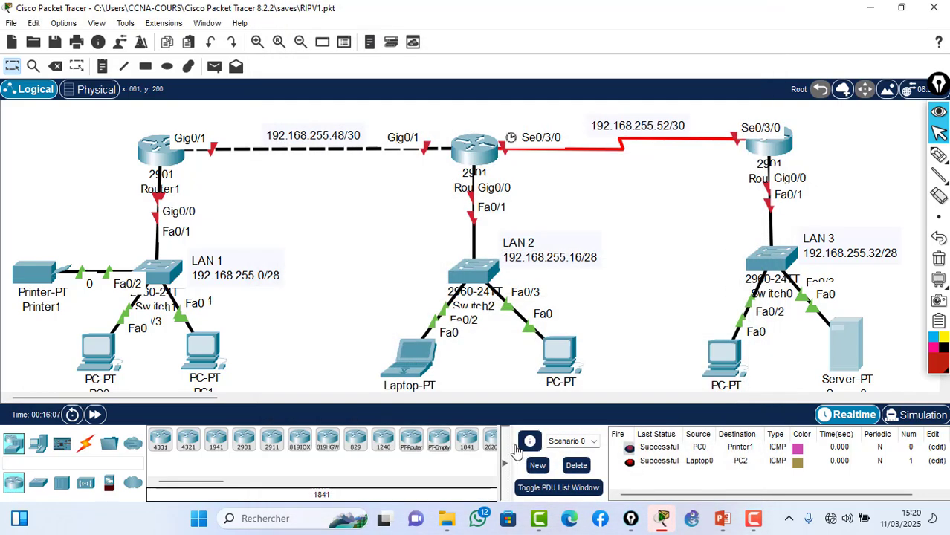
Step: Send a simple PDU from PC3 to Server0 to test connectivity within LAN 3
click(214, 66)
click(725, 355)
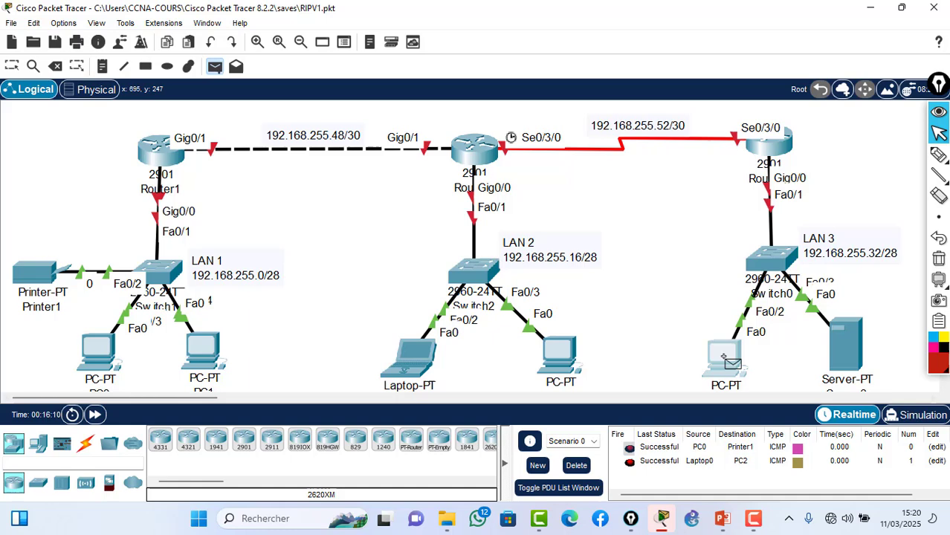
click(846, 344)
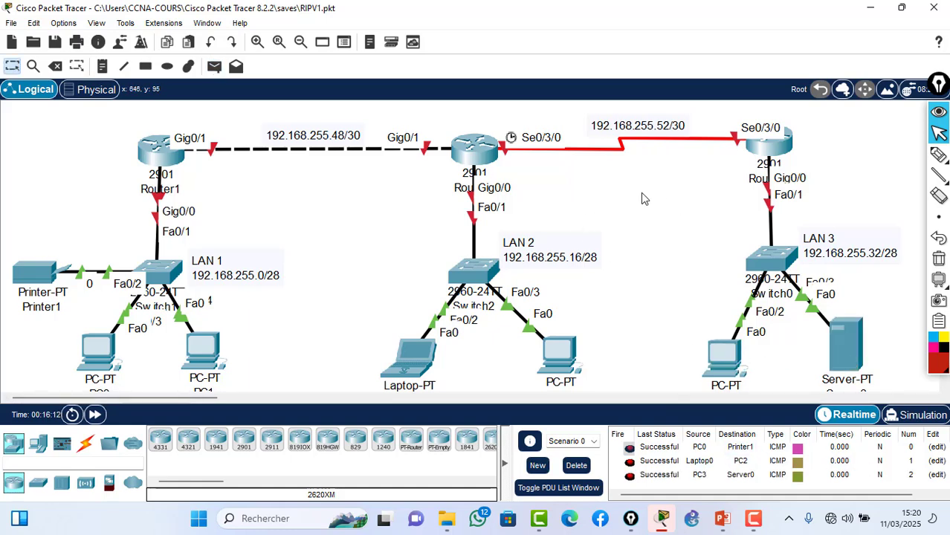
Step: Open Router1's command-line interface, placing its window below the routers and widening it so their links stay in view
click(167, 158)
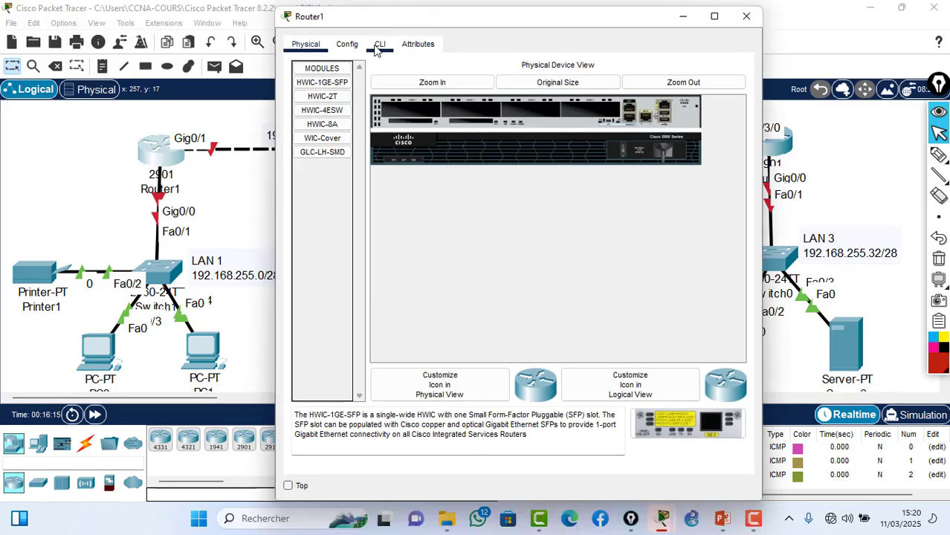
click(380, 45)
drag(421, 12, 394, 227)
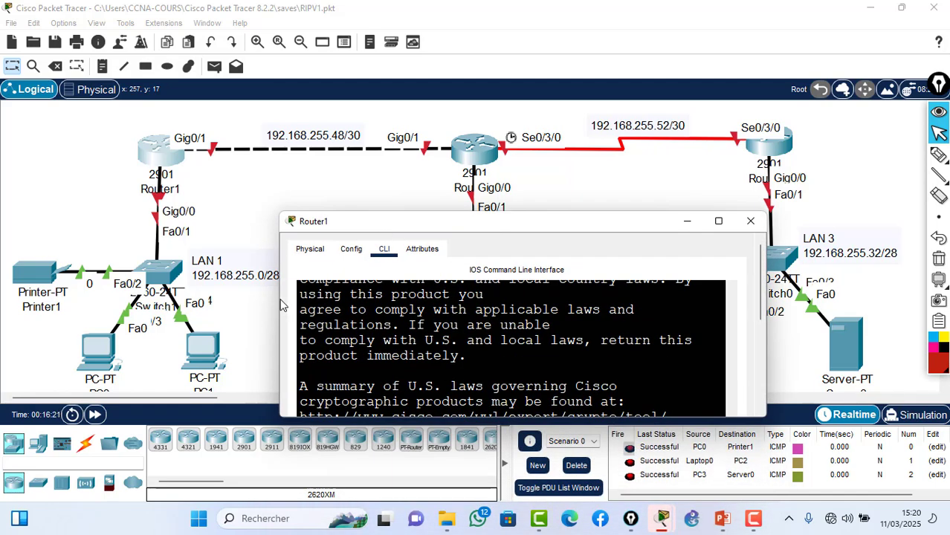
drag(278, 299, 163, 298)
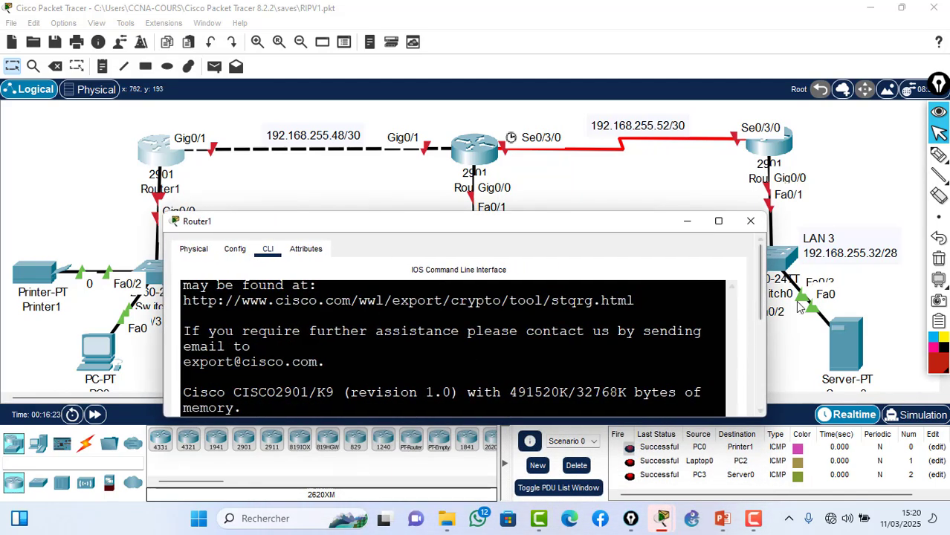
scroll(756, 292, down, 3)
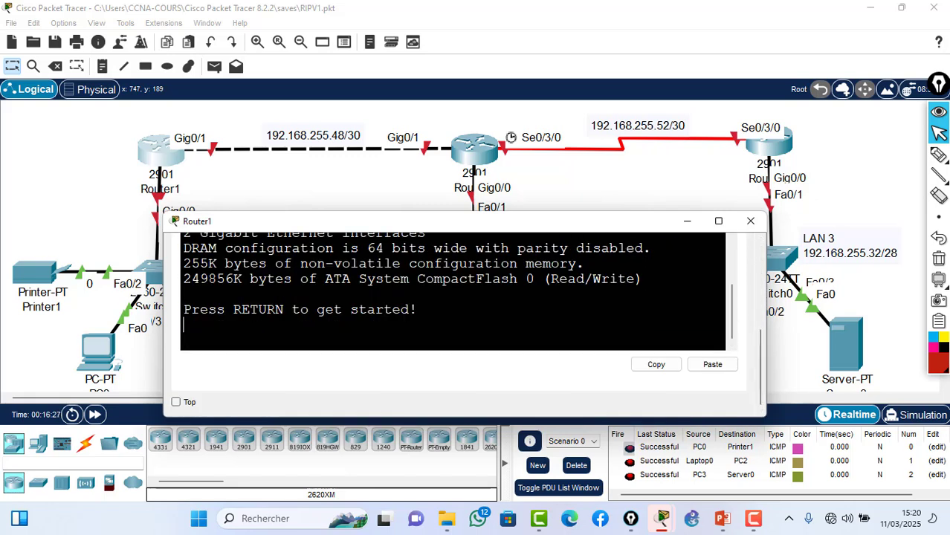
Step: Start Router1's console session, enter privileged mode with en, and enter global configuration mode with conf t
key(Return)
text(en)
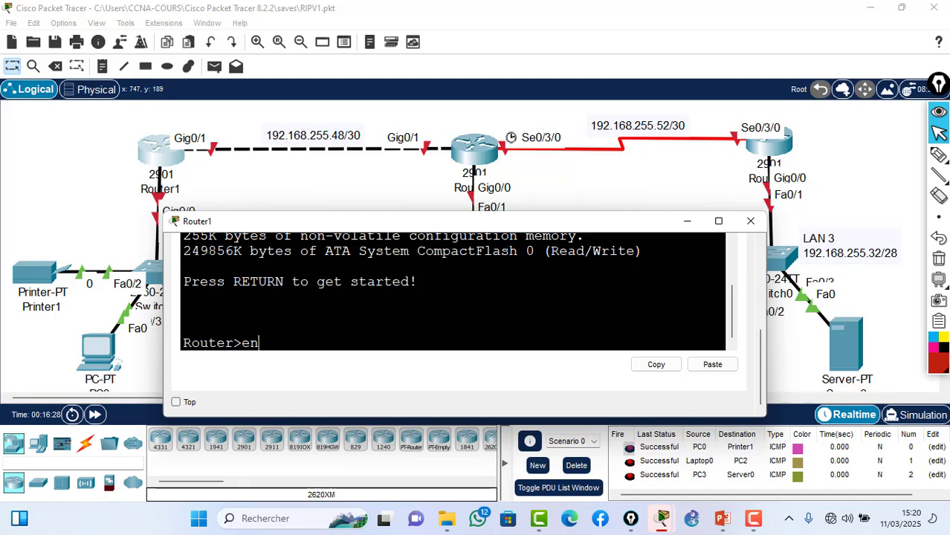
key(Return)
text(conf t)
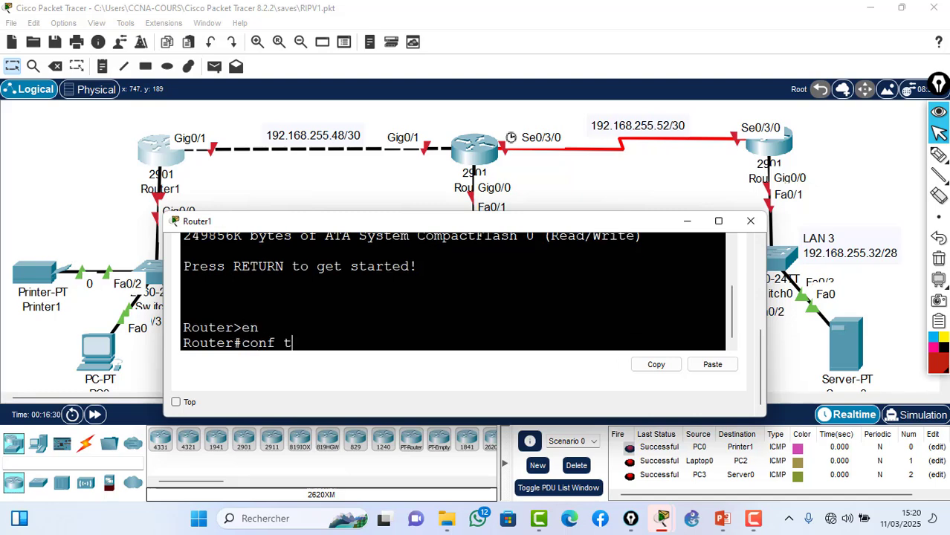
key(Return)
Step: Configure Router1's g0/0 interface with IP address 192.168.255.1 and mask 255.255.255.240, and enable it with no sh
text(int)
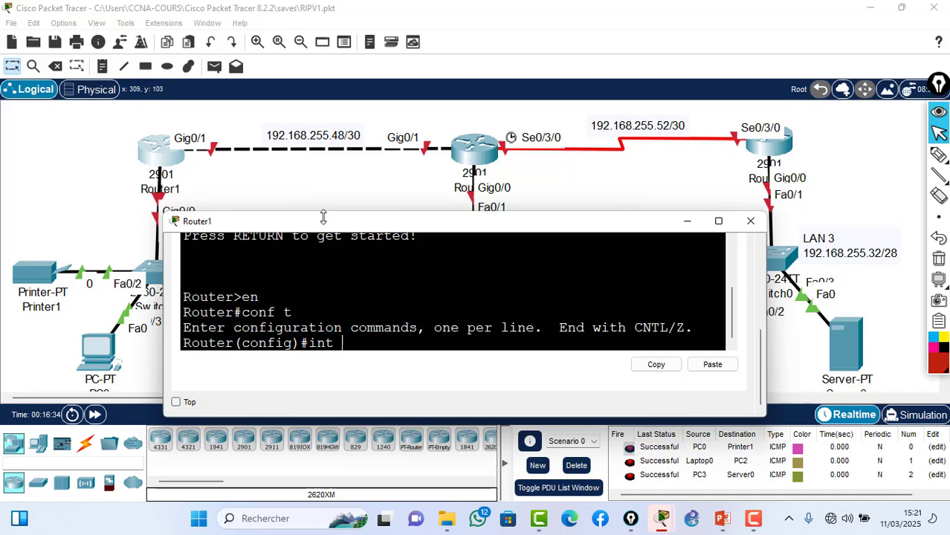
drag(324, 221, 323, 240)
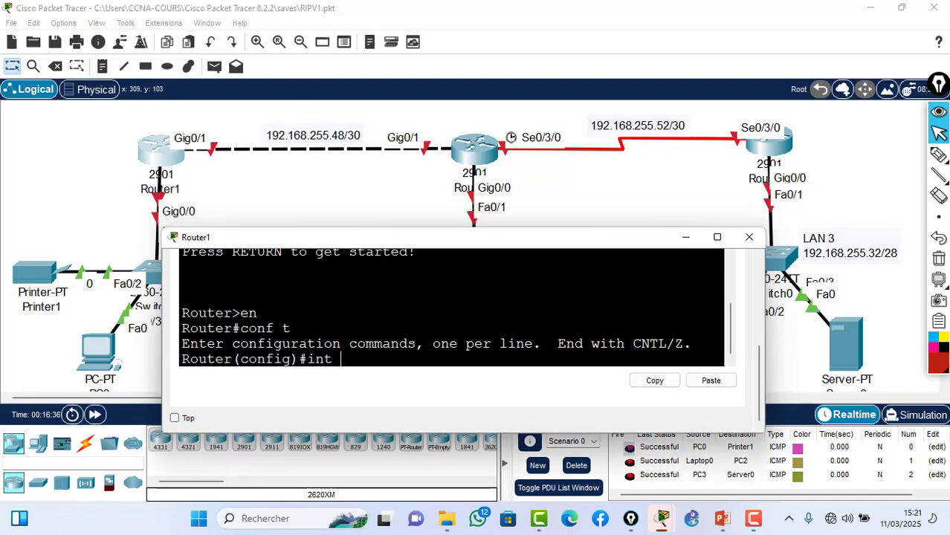
text(g0/0)
key(Return)
text(ig-if)#i)
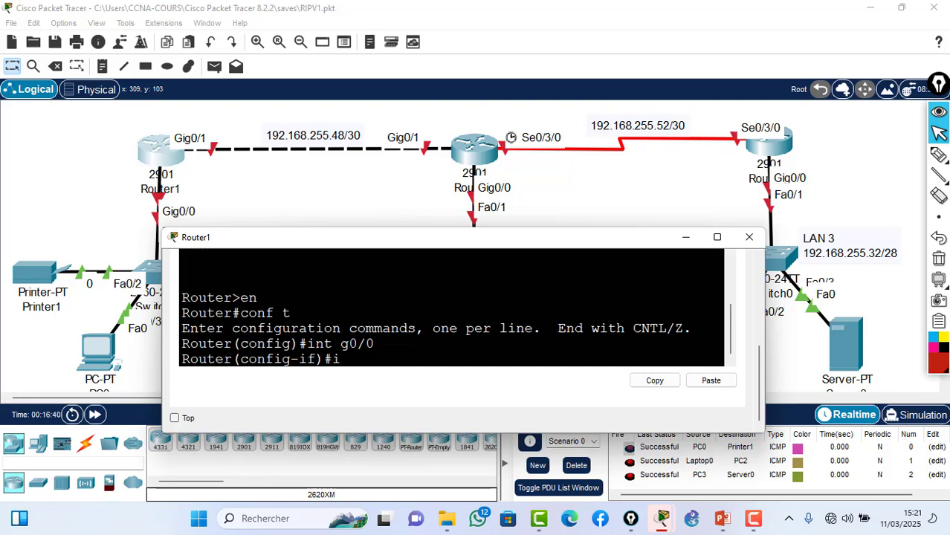
text(p add 192.168)
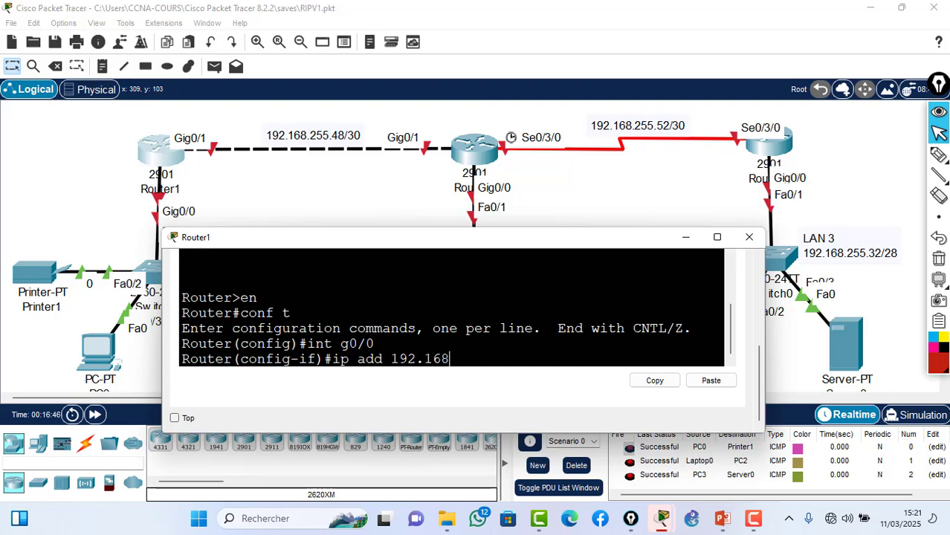
drag(555, 241, 684, 228)
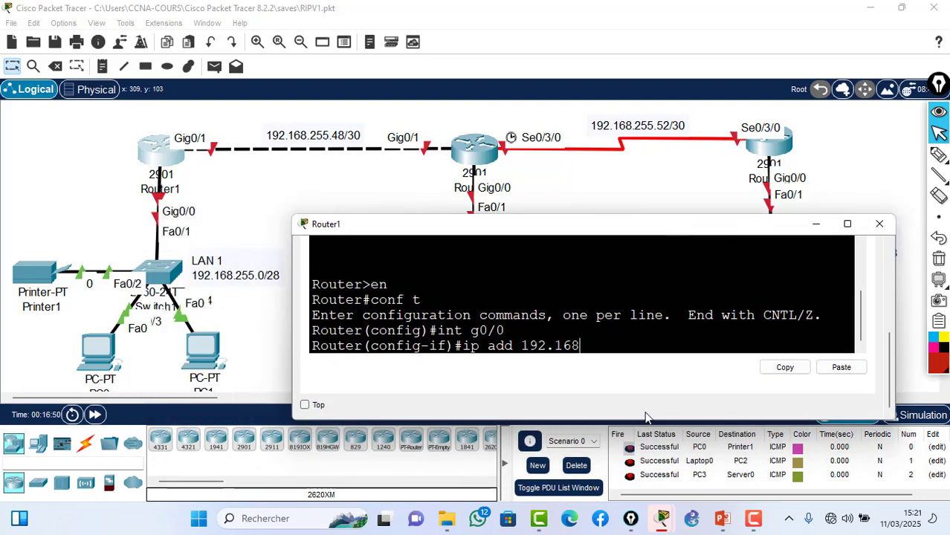
text(.255.1 255.255.25)
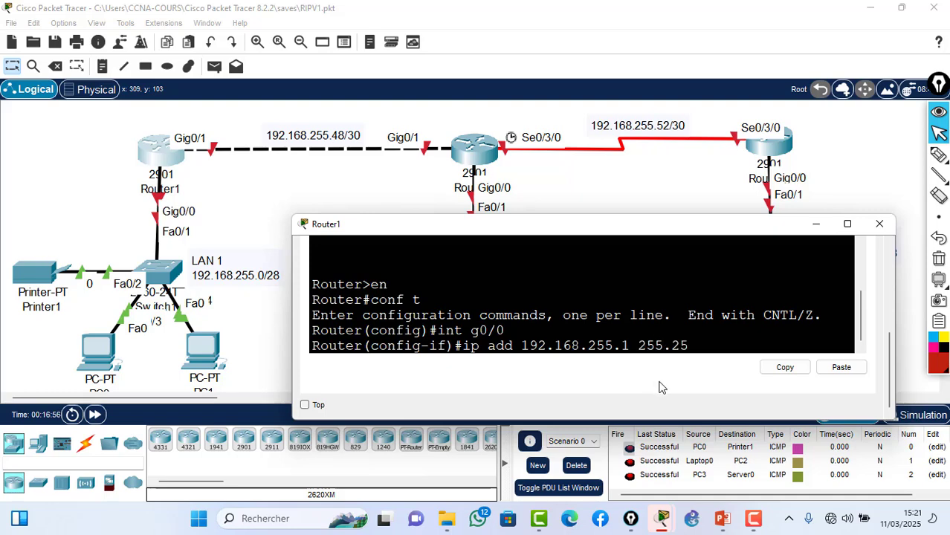
text(5.240)
key(Return)
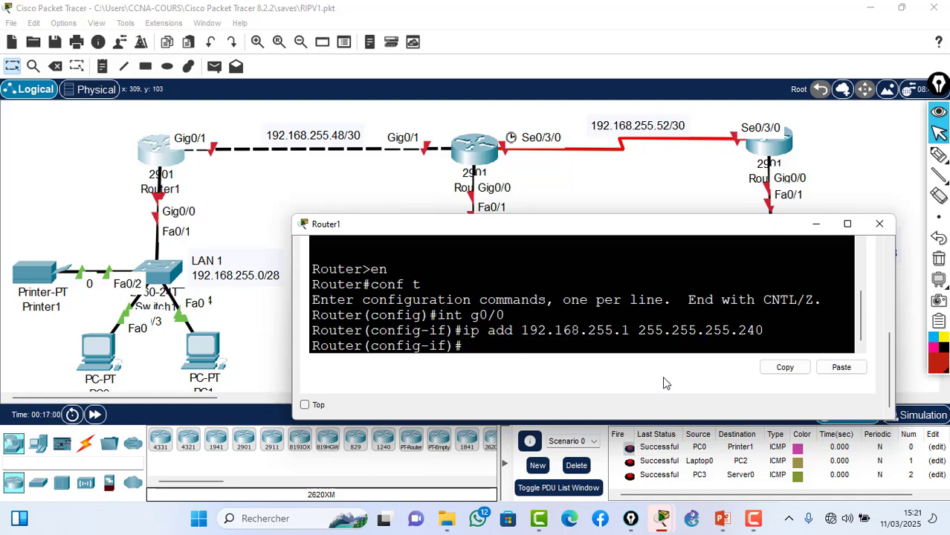
text(no sh)
key(Return)
Step: Configure Router1's g0/1 interface with IP address 192.168.255.49 and mask 255.255.255.252, and enable it with no sh
text(int)
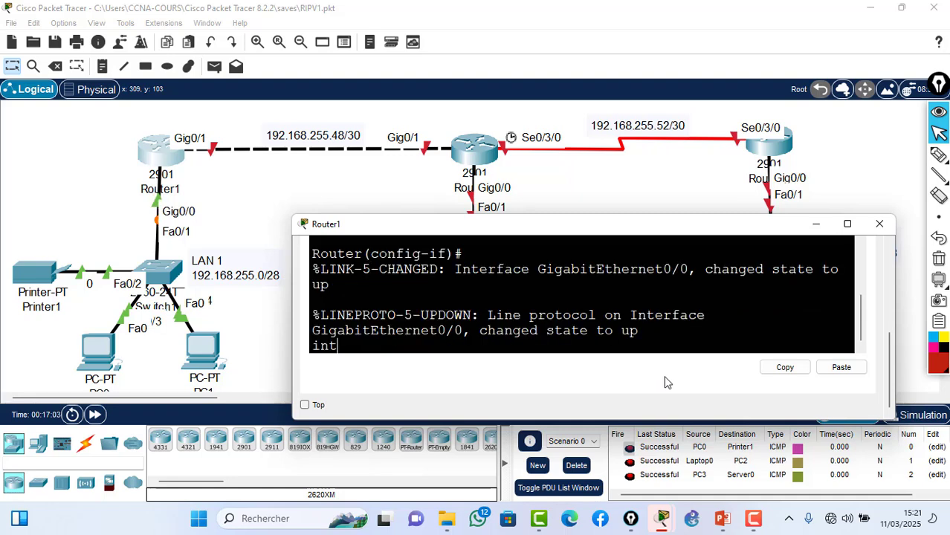
text( g0/1)
key(Return)
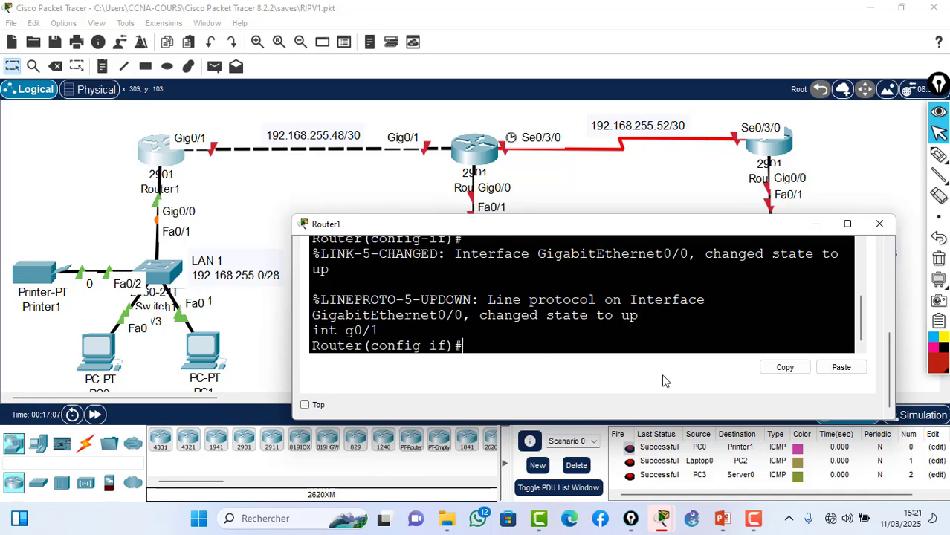
text(ip add 19)
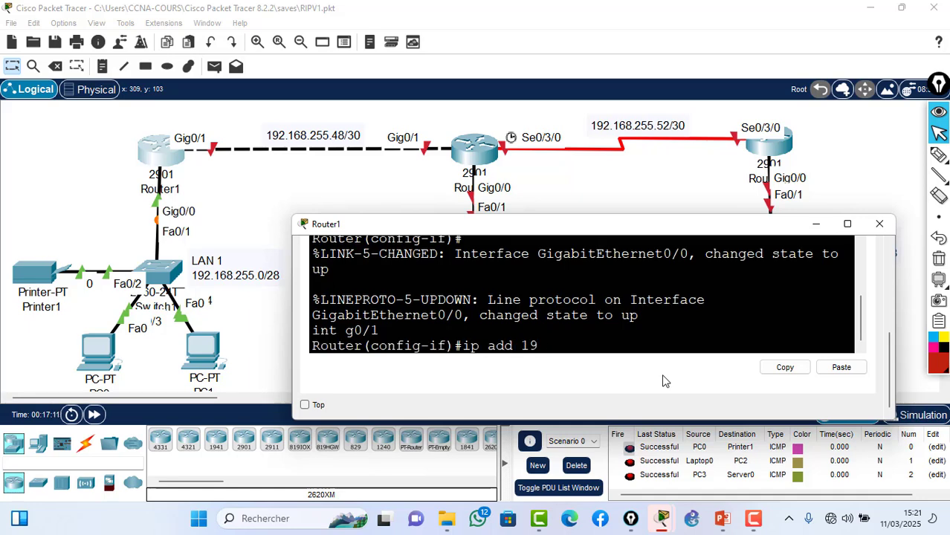
text(2.168)
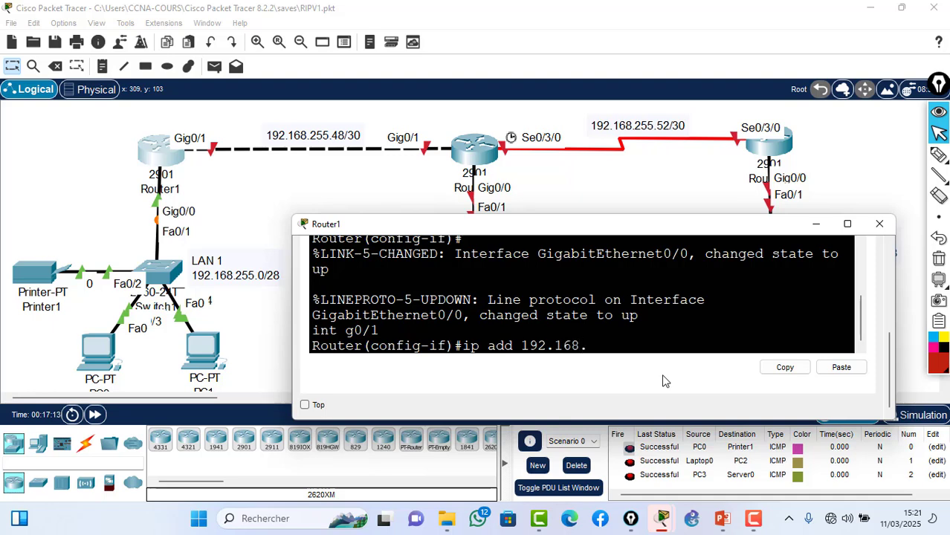
text(.255.49 255.255.)
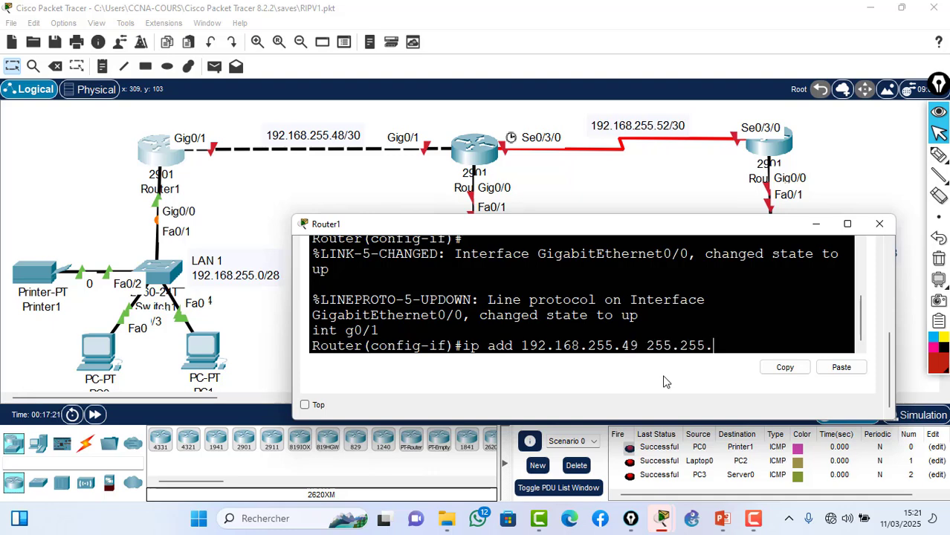
text(255.252)
key(Return)
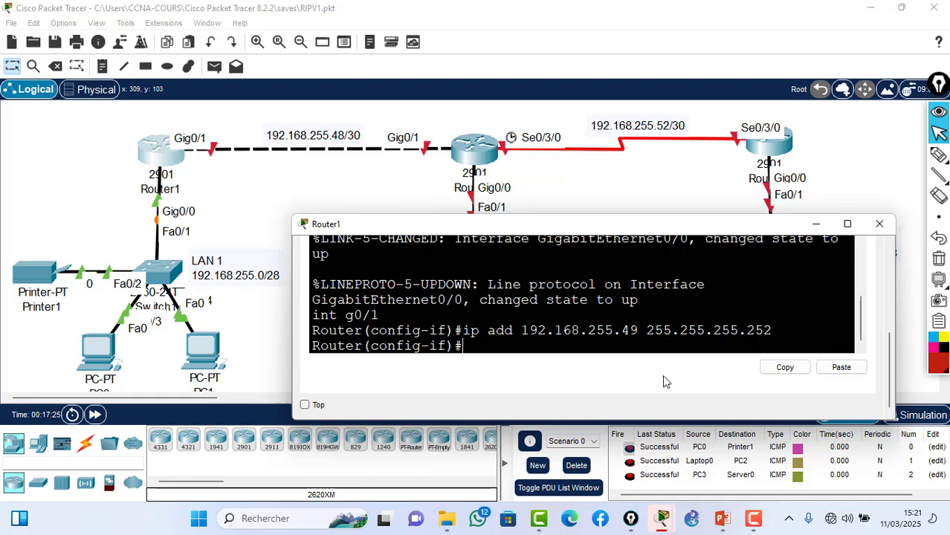
text(no sh)
key(Return)
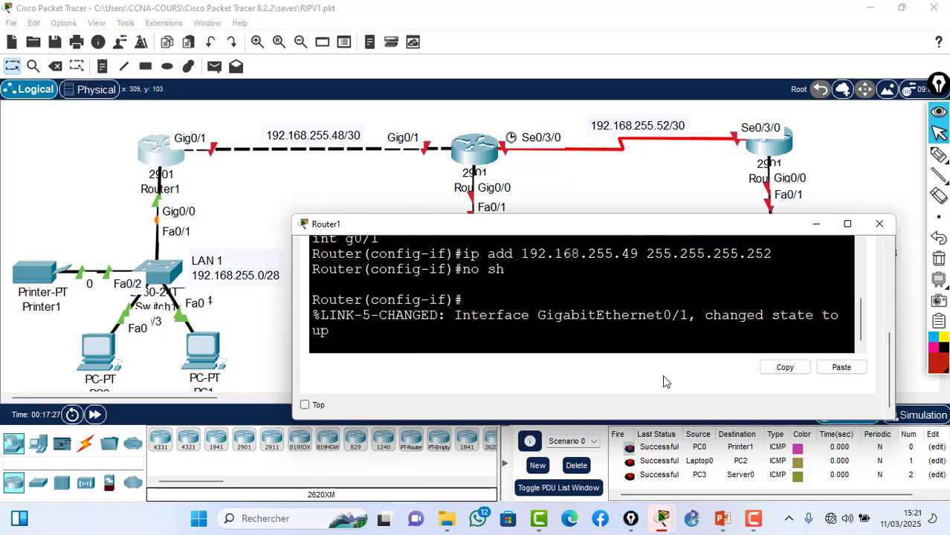
key(Return)
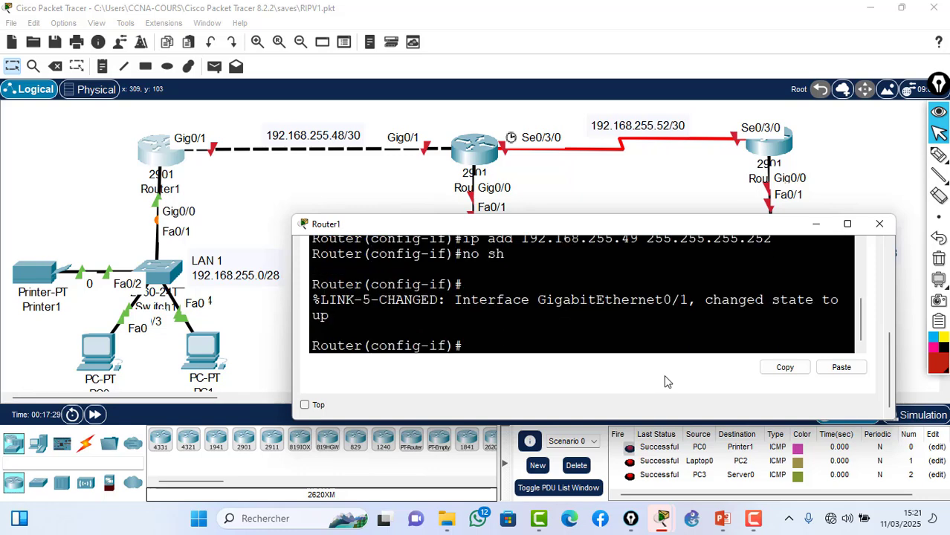
Step: Leave Router1's configuration mode with end and save the running configuration with wr
text(end)
key(Return)
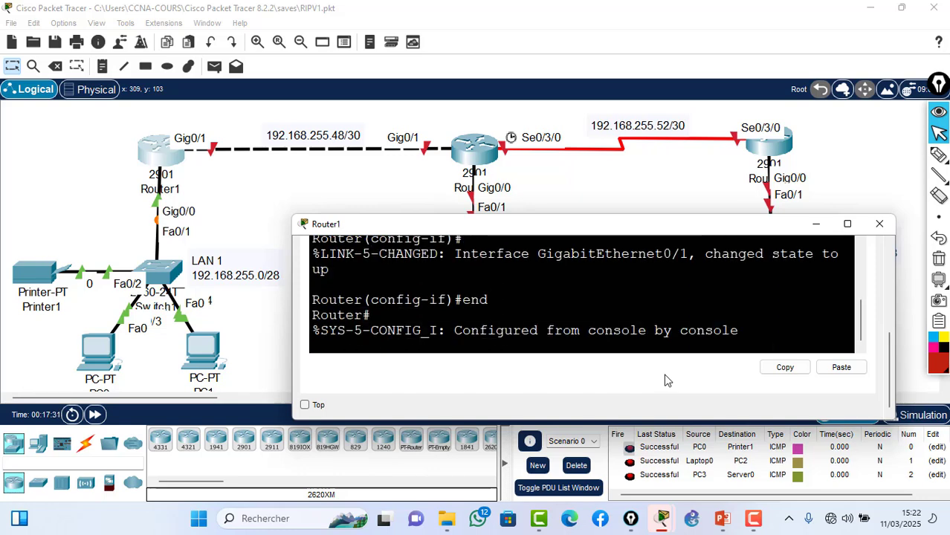
text(wr)
key(Return)
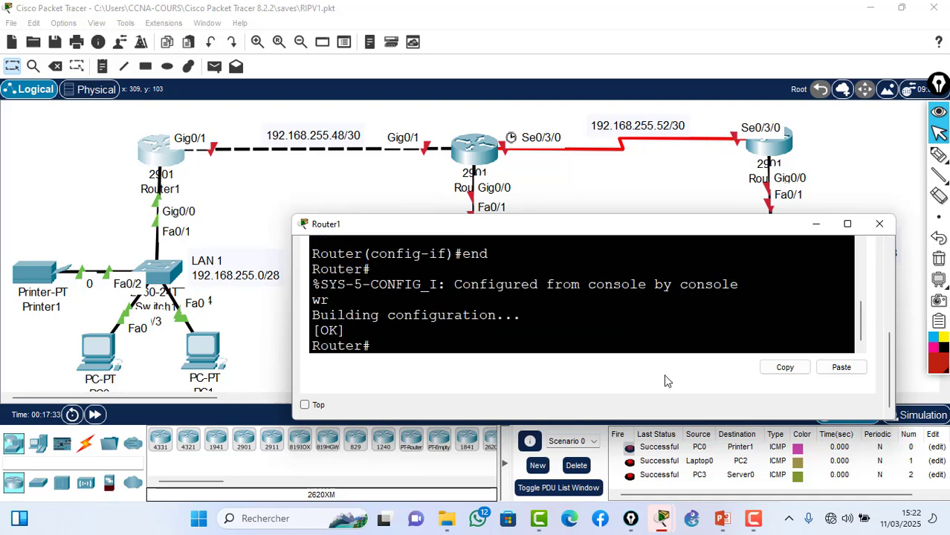
Step: Check Router1's interface addresses and states with show ip int br, widening the window to read the table, and minimize the window
text(show ip int)
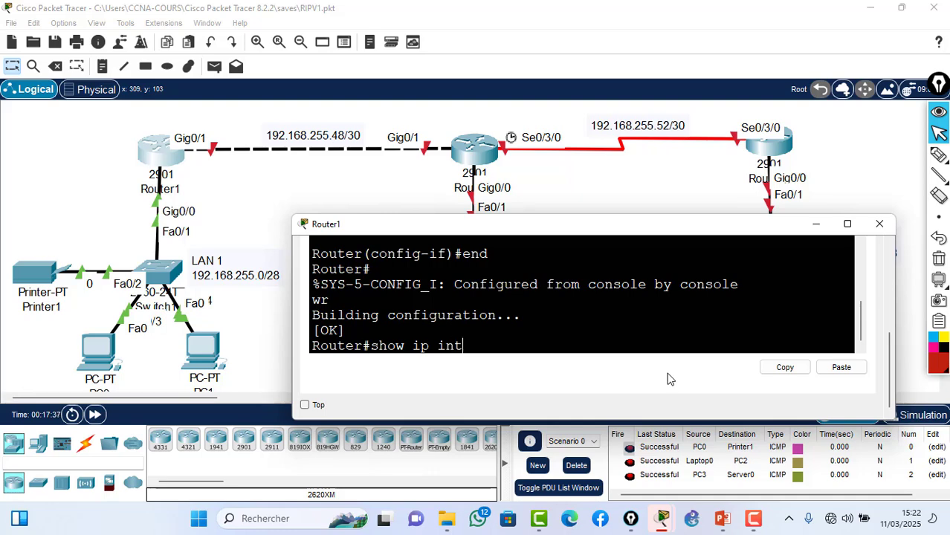
text( br)
key(Return)
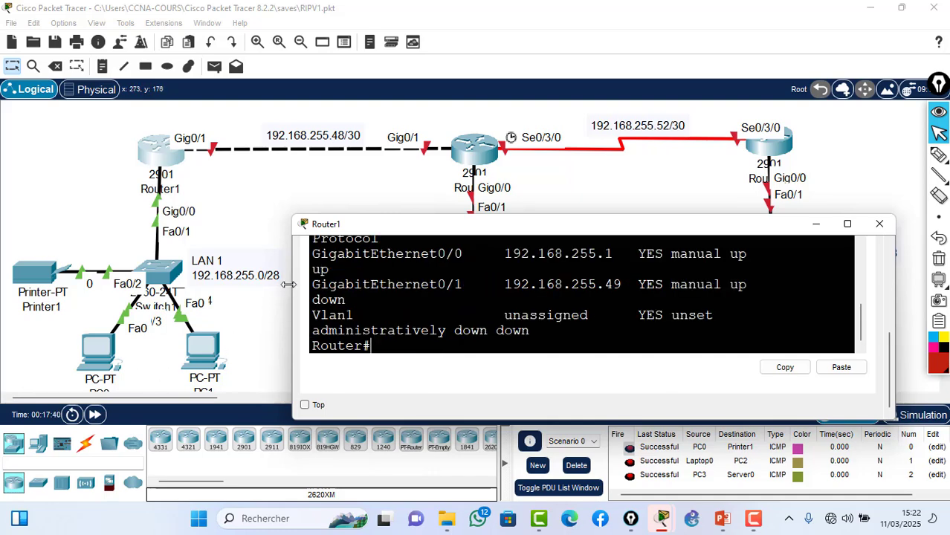
drag(294, 290, 823, 312)
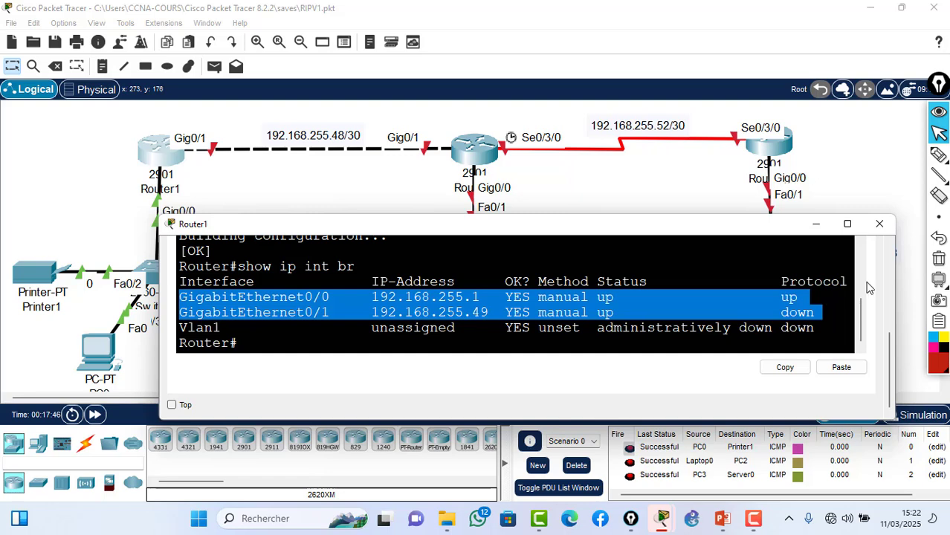
click(819, 225)
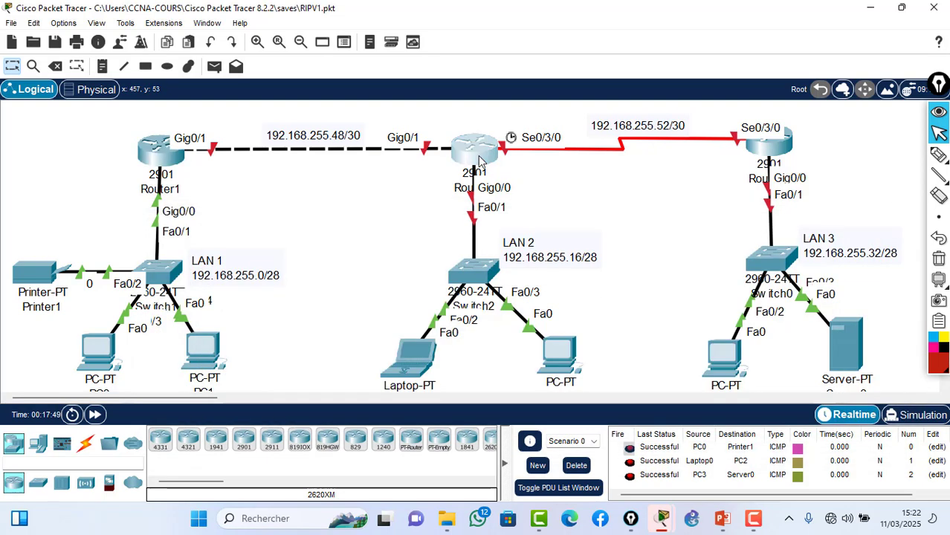
Step: Open Router2's command-line interface, placing its window below the routers and widening it so the console prompt is readable
click(479, 160)
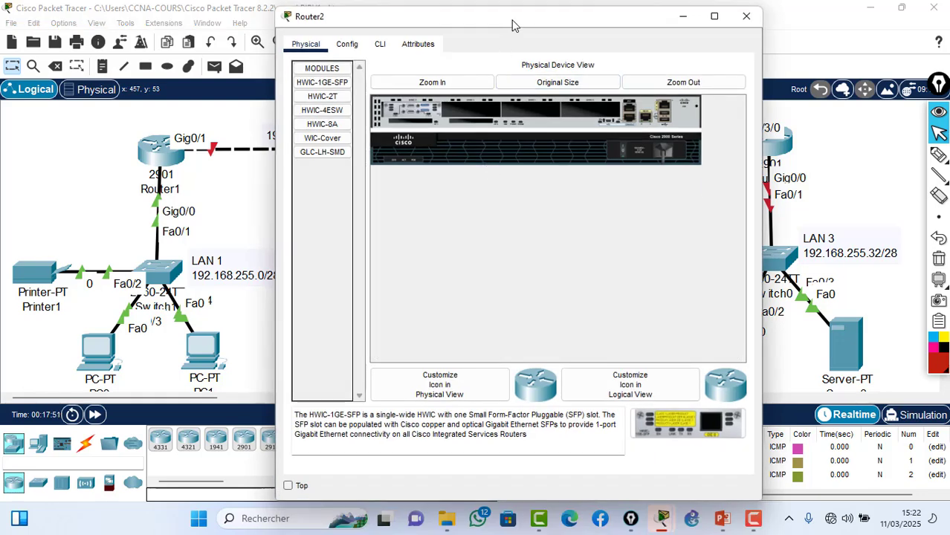
drag(512, 26, 489, 181)
click(358, 199)
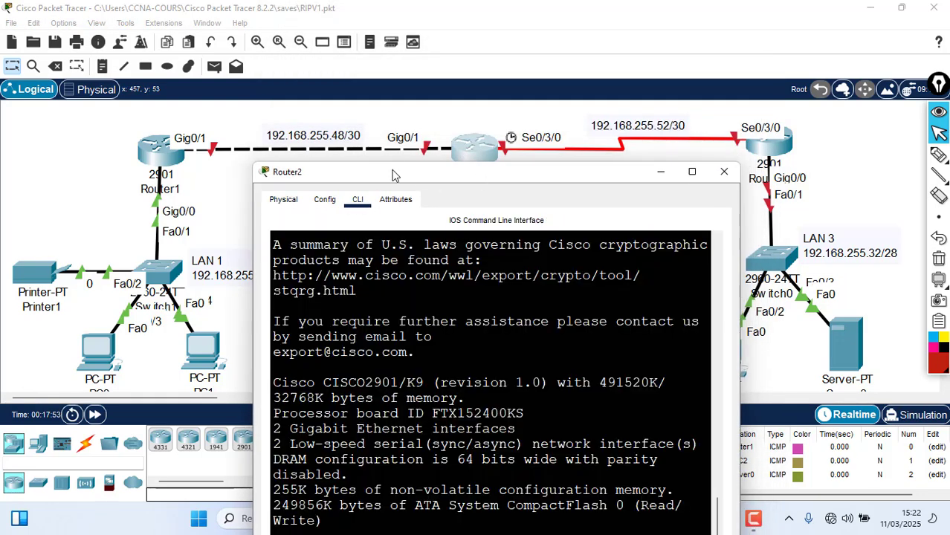
drag(394, 175, 307, 224)
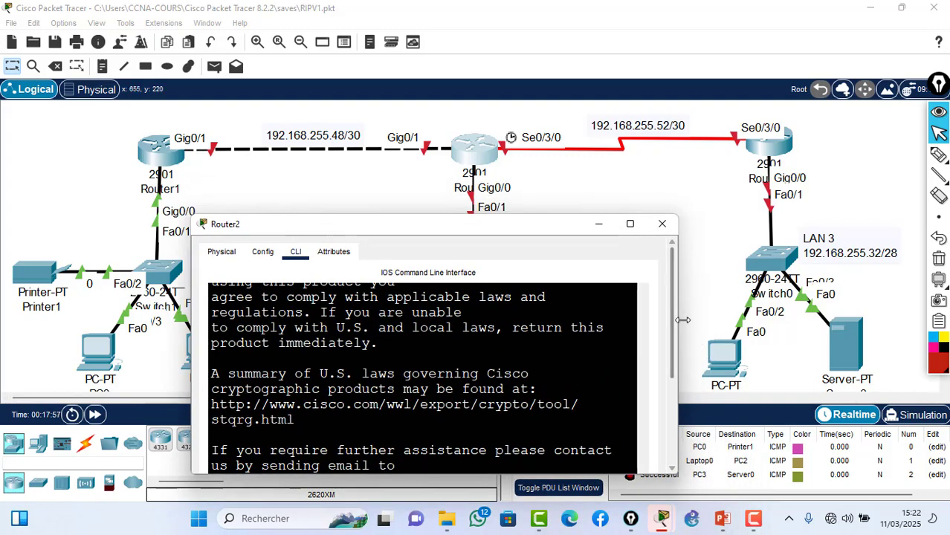
drag(682, 320, 877, 319)
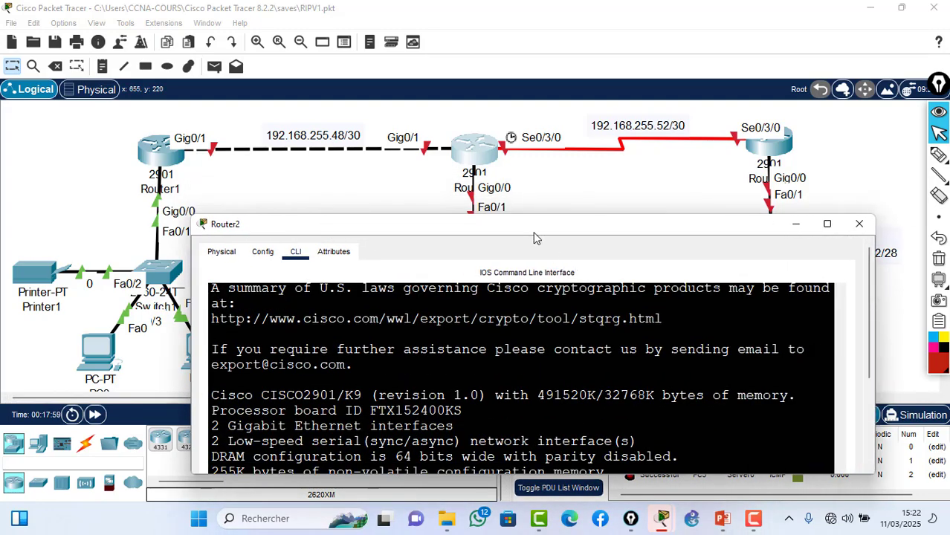
drag(533, 232, 473, 242)
drag(807, 350, 804, 426)
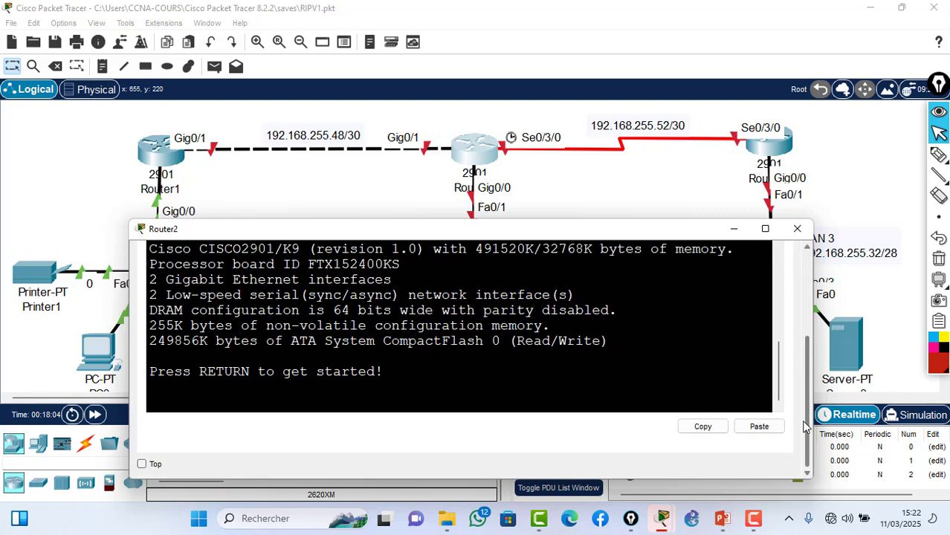
click(426, 414)
Step: Start Router2's console session, enter privileged mode with en, and enter global configuration mode with conf t
key(Return)
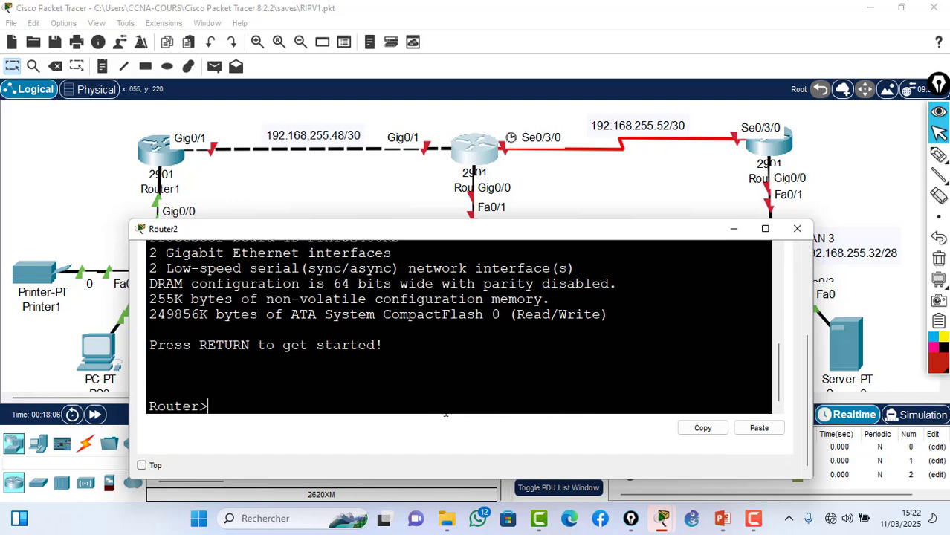
text(en)
key(Return)
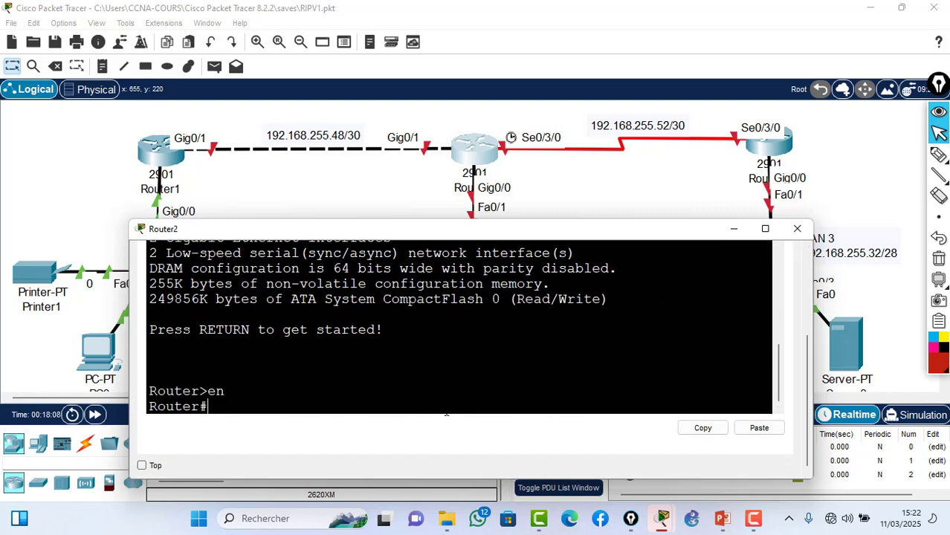
text(conf t)
key(Return)
Step: Assign 192.168.255.17 with mask 255.255.255.240 to Router2's interface g0/0 and enable it with no sh, keeping the router labels visible above the console
text(ig)#i)
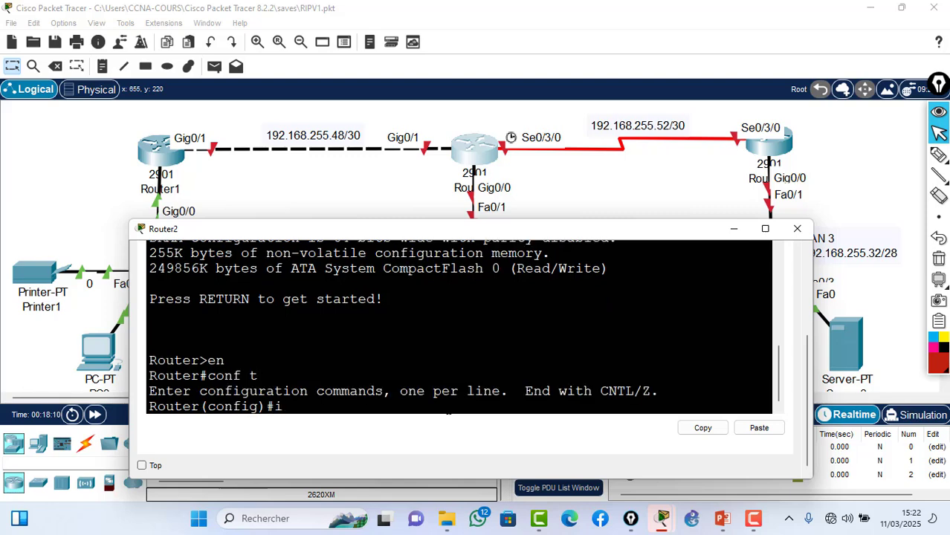
text(nt g0/0)
key(Return)
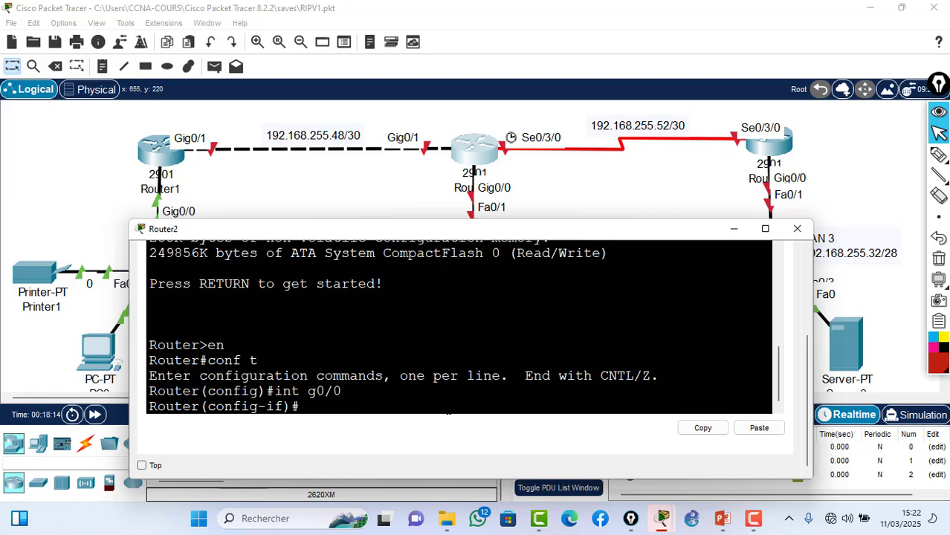
text(ip add 192.16)
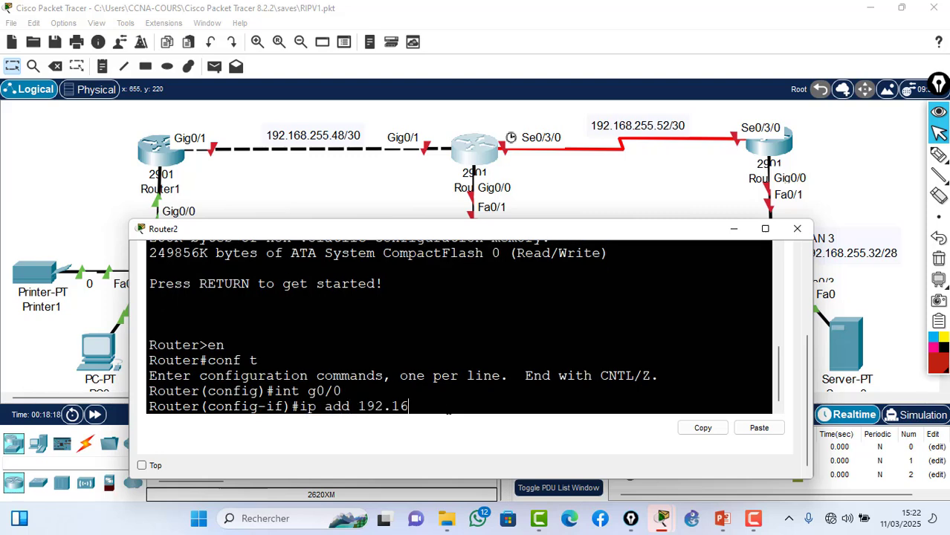
text(8.255.17)
drag(536, 229, 531, 283)
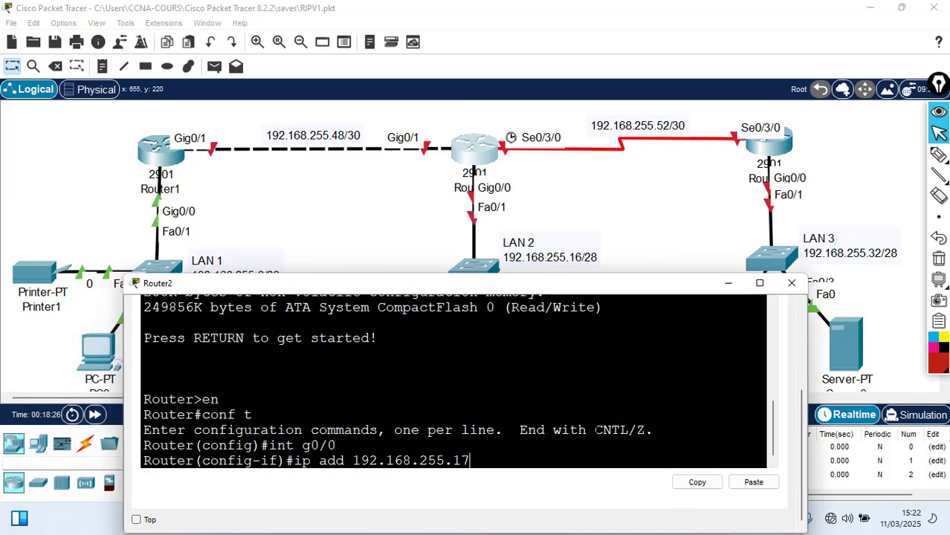
text(255.255.255)
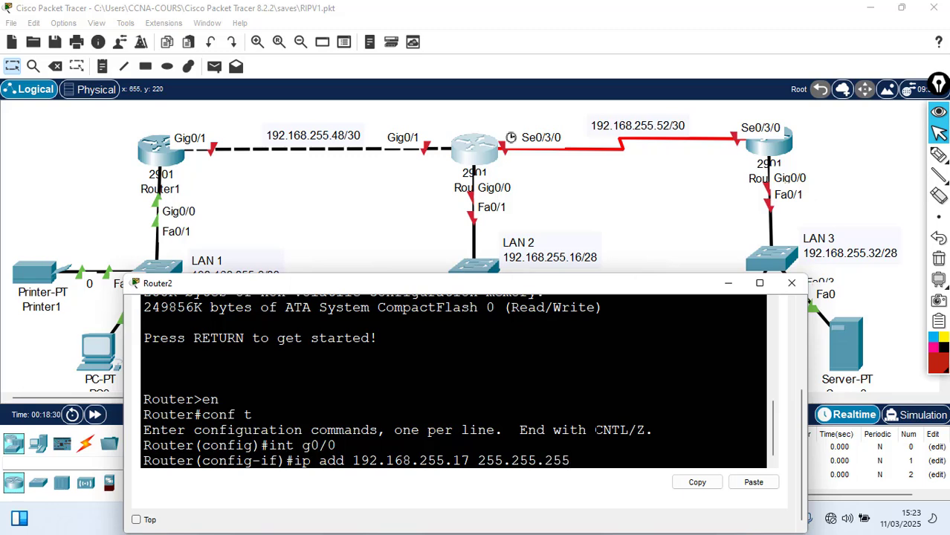
text(.240)
key(Return)
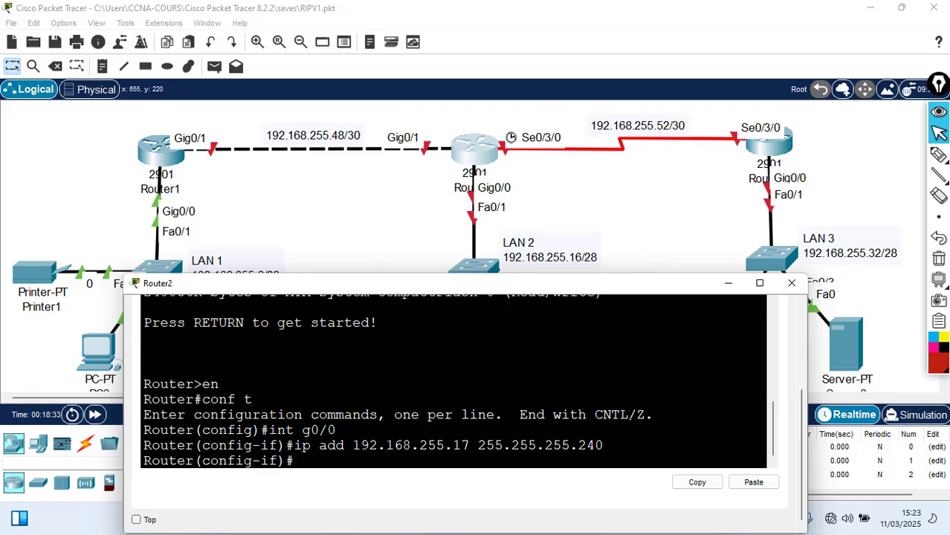
text(no sh)
key(Return)
key(Return)
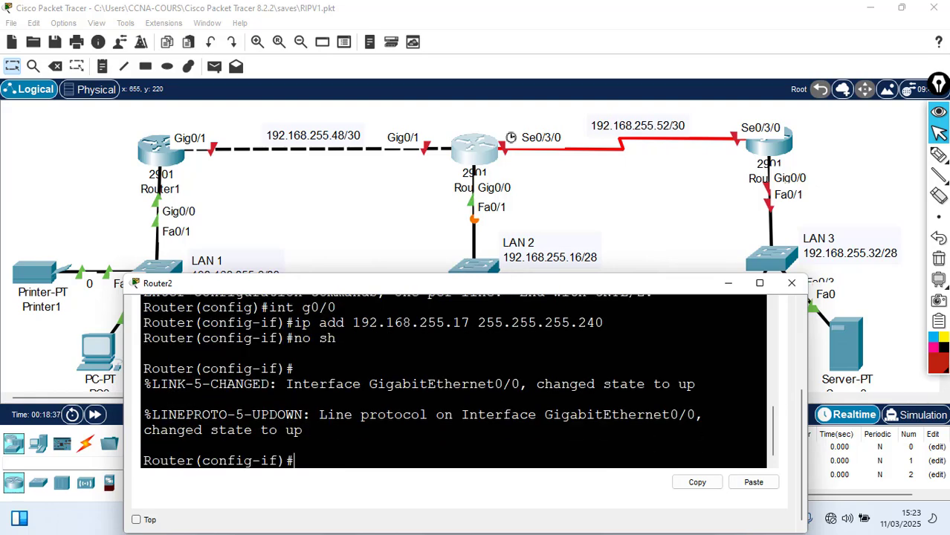
Step: Assign 192.168.255.50 with mask 255.255.255.252 to Router2's interface g0/1 and enable it with no sh
text(int g0/1)
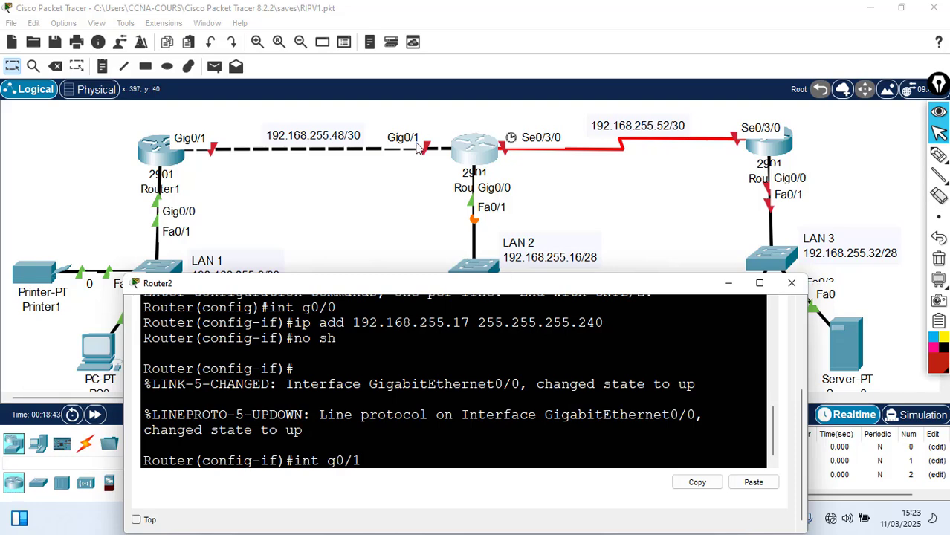
key(Return)
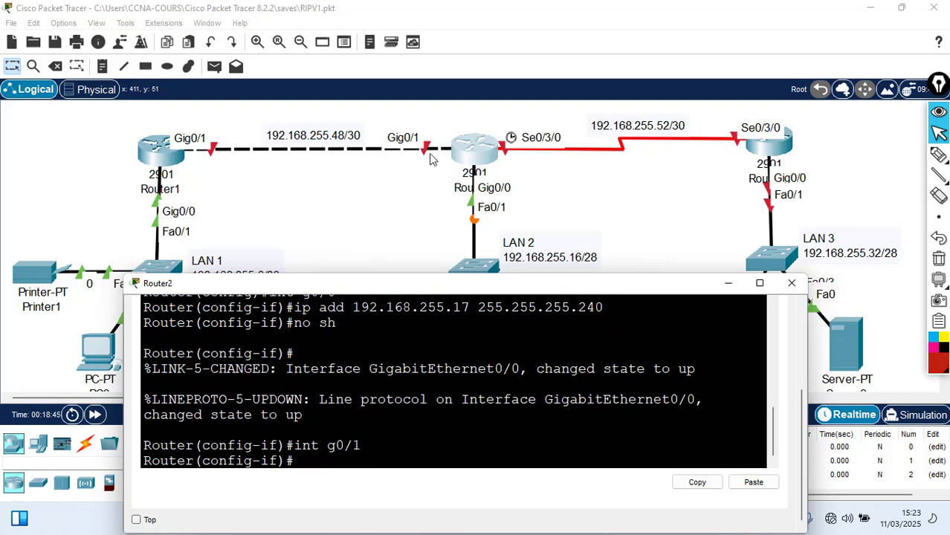
text(ip add 192.168)
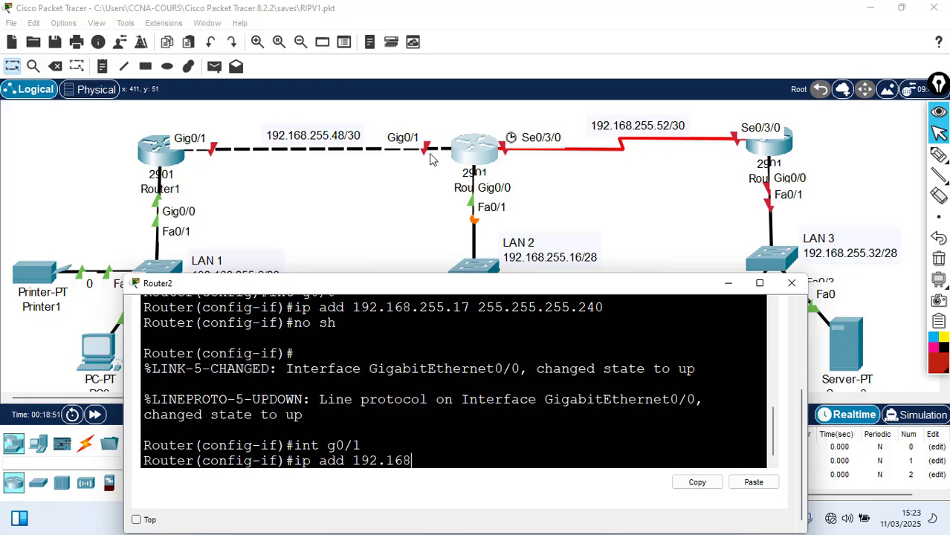
text(.255.50 255)
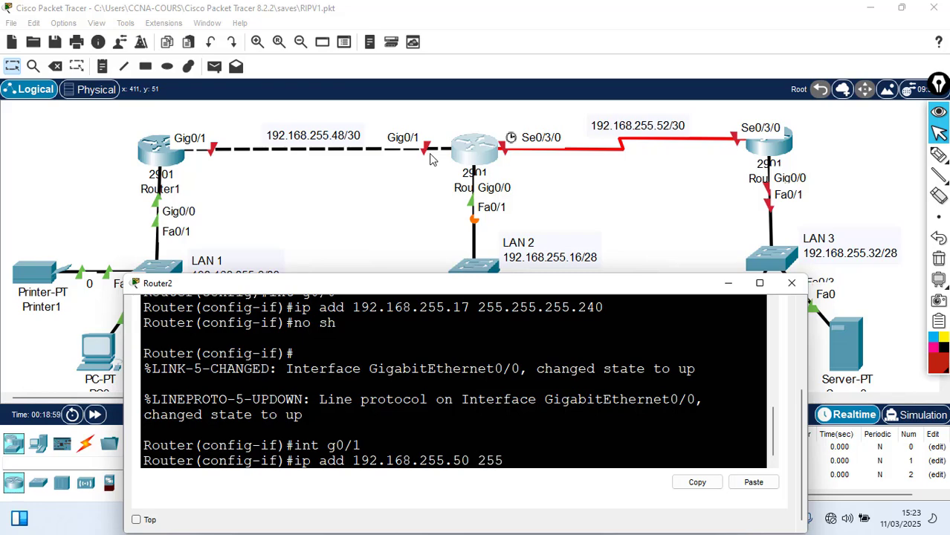
text(.255.255.252)
key(Return)
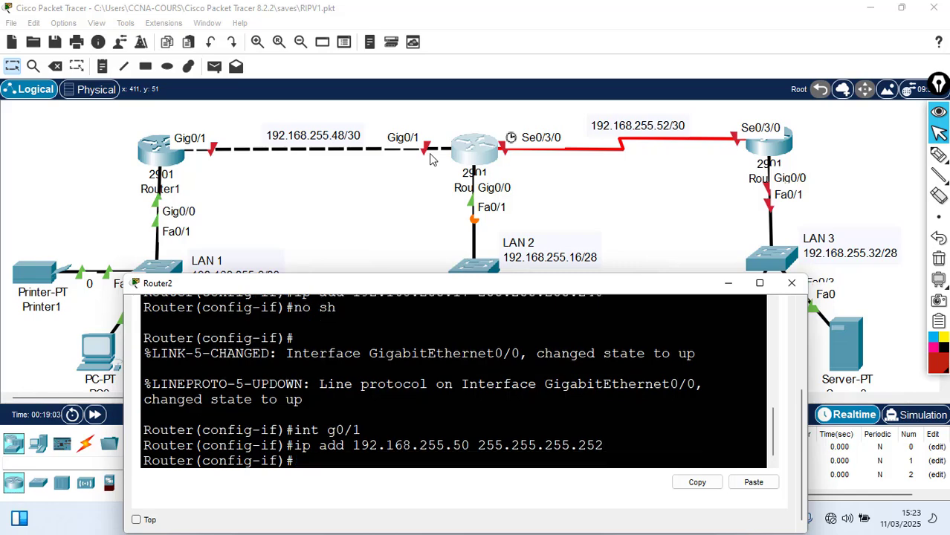
text(no sh)
key(Return)
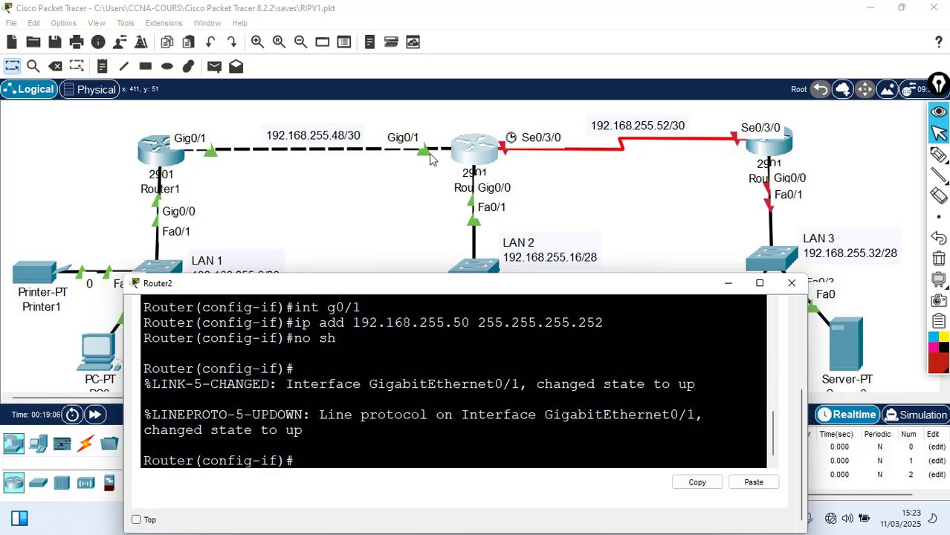
Step: Enter interface configuration for Router2's serial port with int s0/3/0
text(int s)
text(0/3/0)
key(Return)
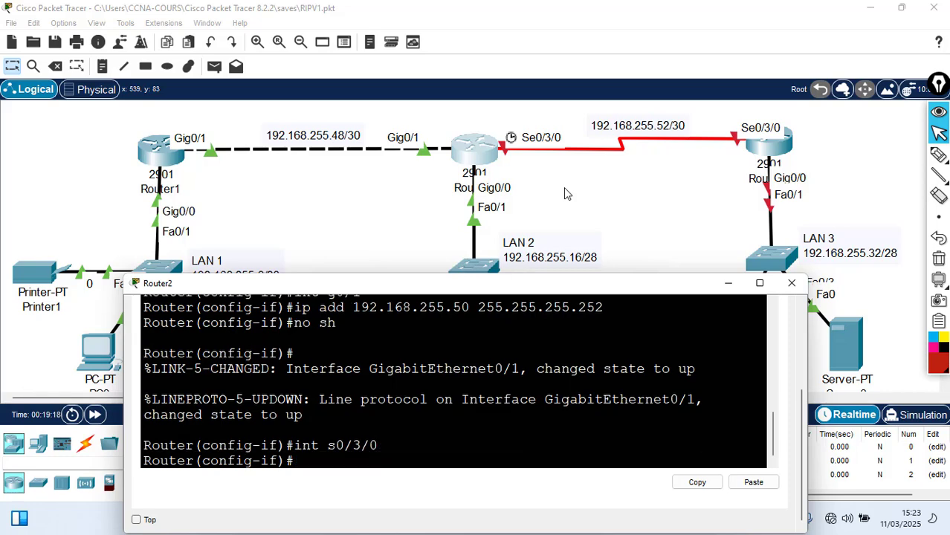
text(ip add)
key(Up)
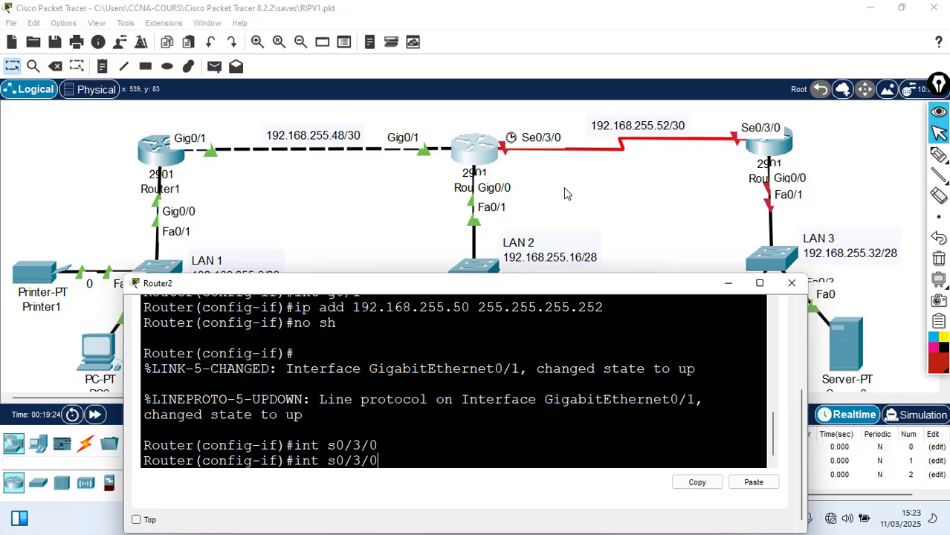
key(Return)
text(i)
key(BackSpace)
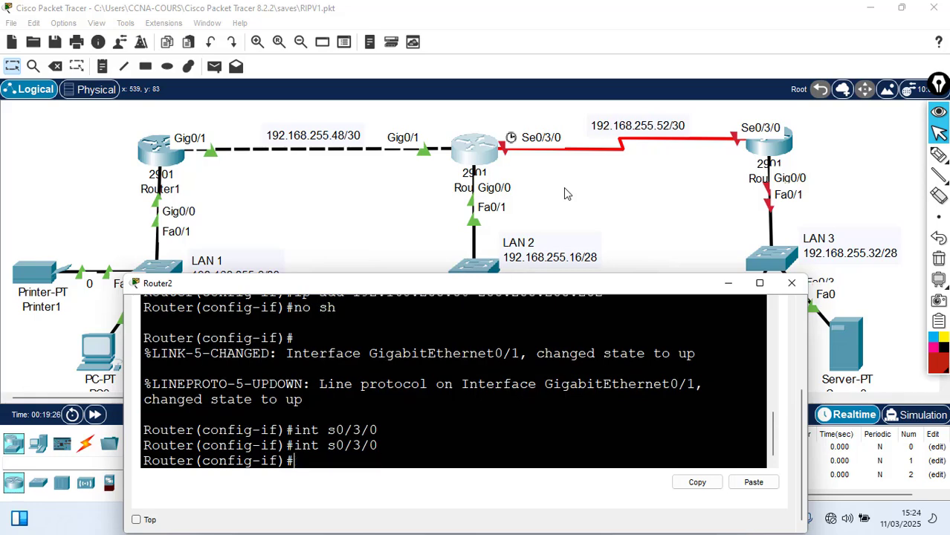
Step: Assign 192.168.255.53 with mask 255.255.255.252 to Router2's serial interface and enable it with no sh
text(ip add 192)
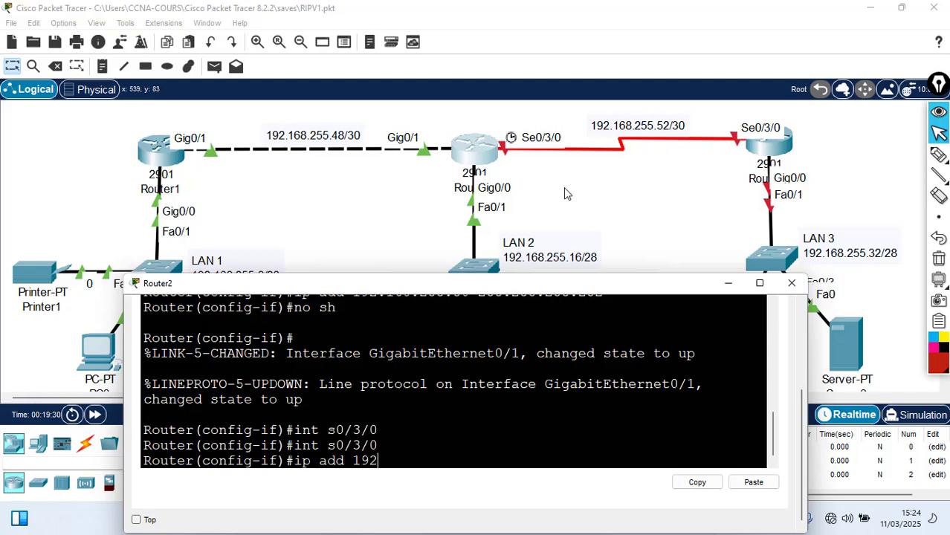
text(.168.255.53)
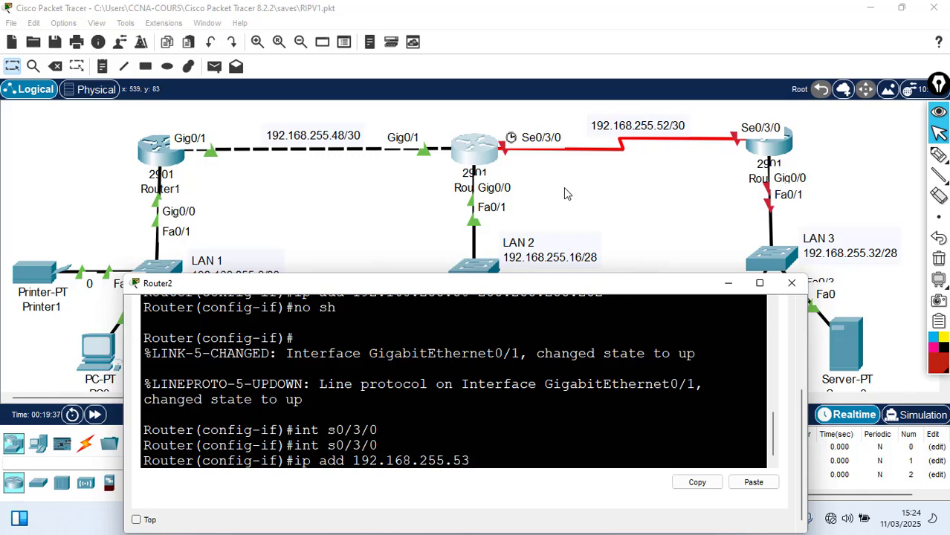
text( 255)
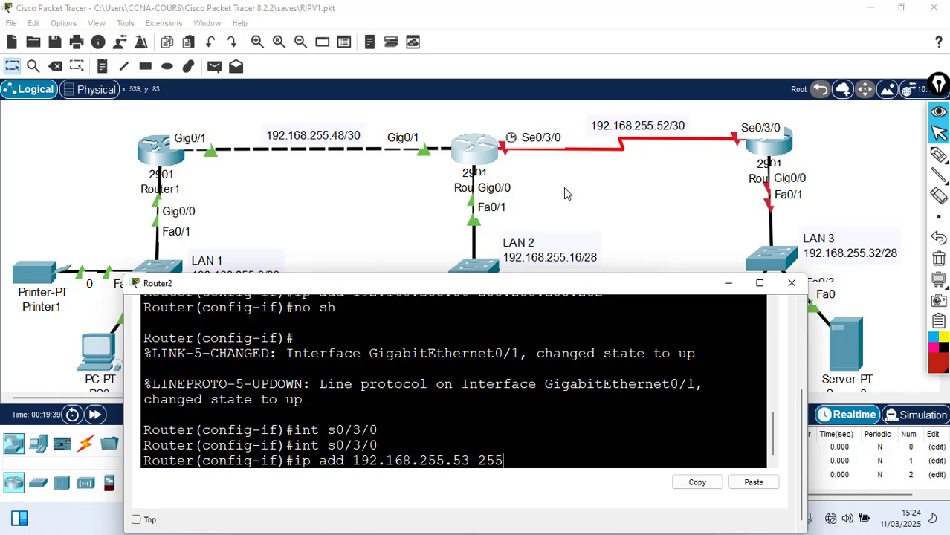
text(.255.255.252)
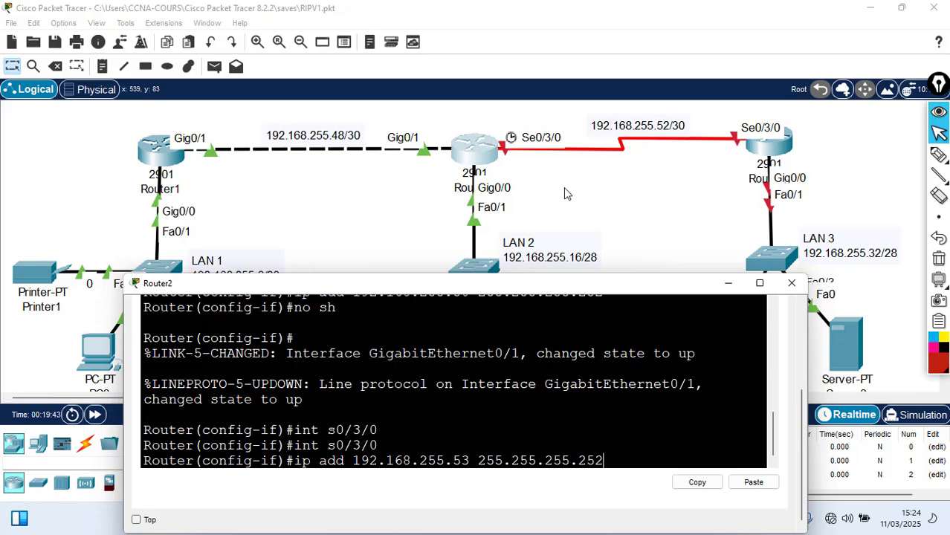
key(Return)
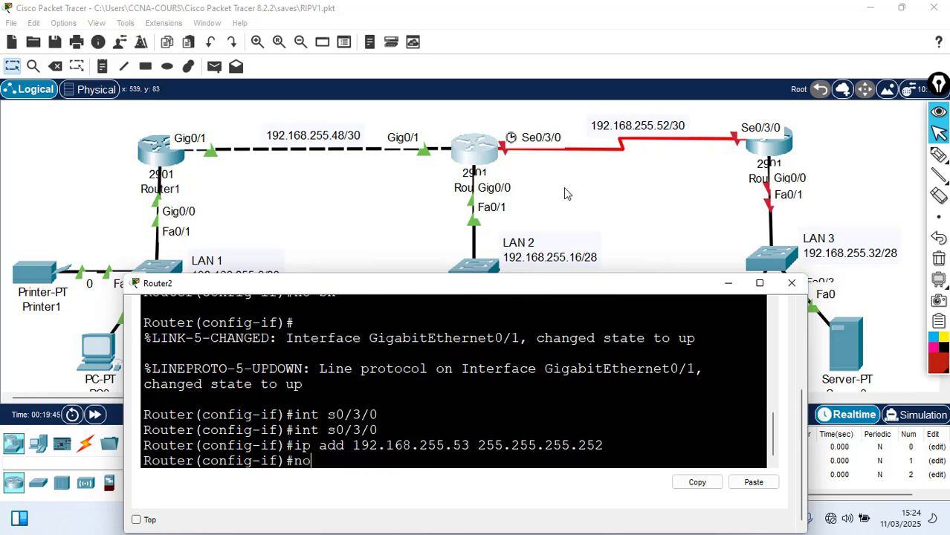
text(no sh)
key(Return)
key(Return)
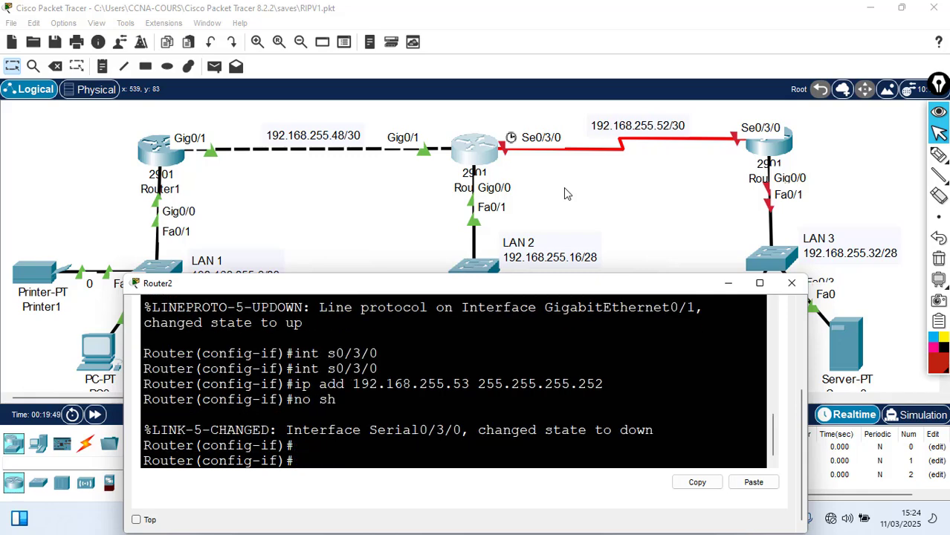
Step: Leave Router2's configuration mode with end and check its interface addresses and states with show ip int br, highlighting the Gigabit and Serial0/3/0 rows
text(end)
key(Return)
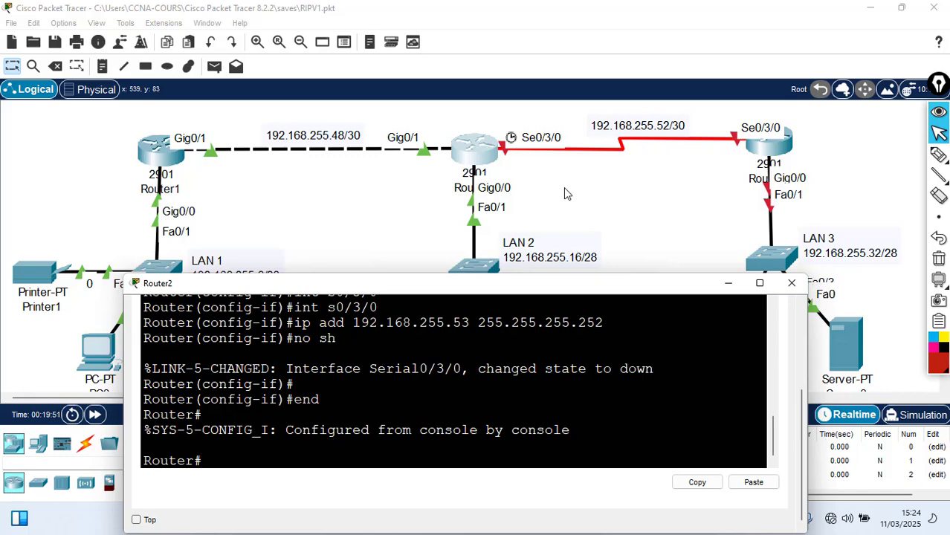
text(show ip int br)
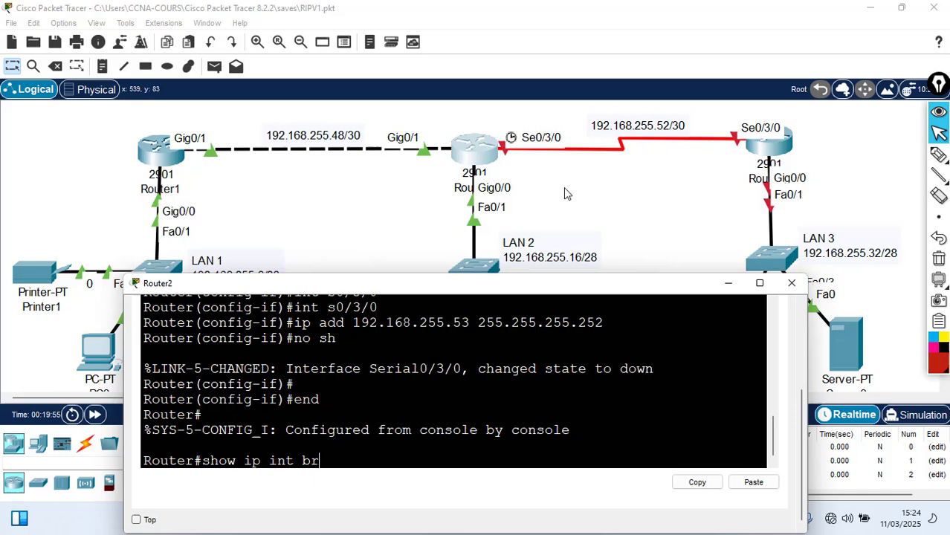
key(Return)
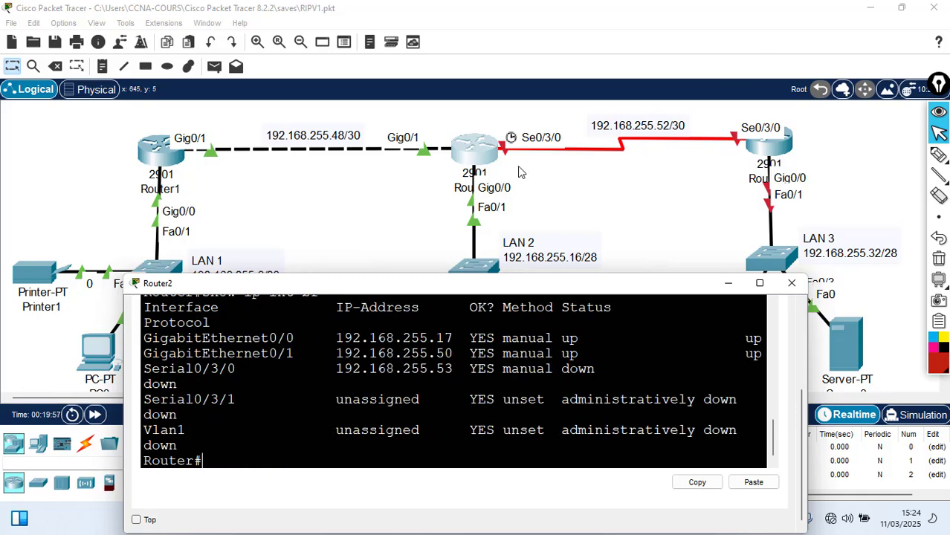
drag(144, 338, 769, 355)
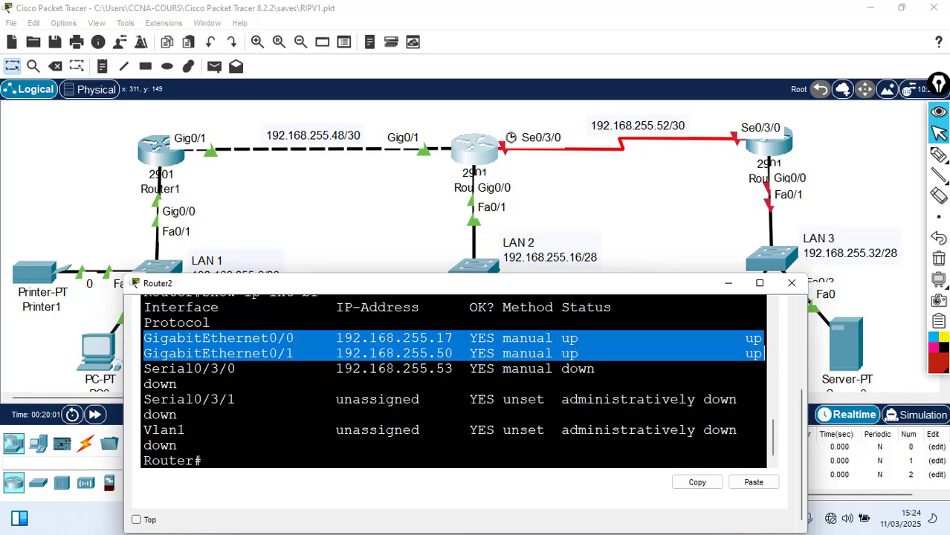
drag(595, 368, 141, 375)
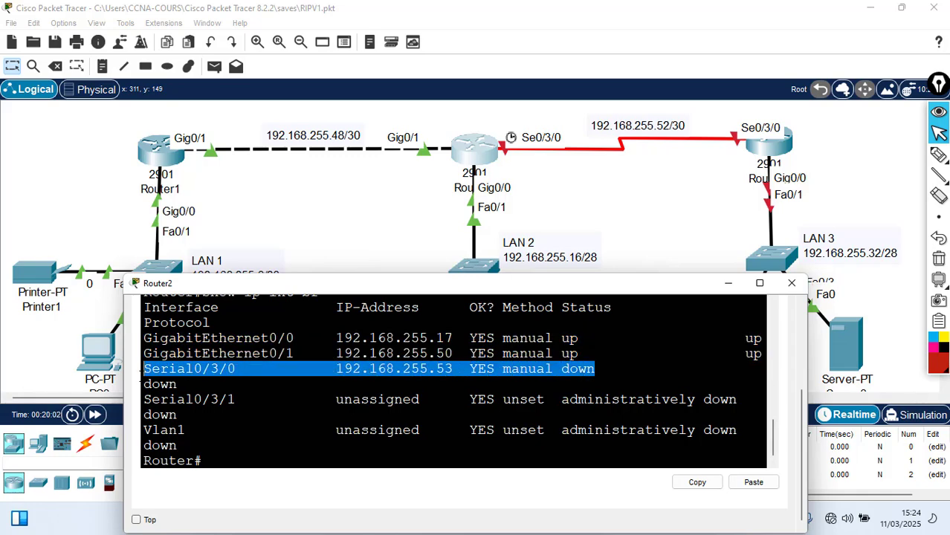
Step: Open Router0's command-line interface, placing its window clear of LAN 3 and widening it so the console prompt is readable
click(777, 151)
click(777, 151)
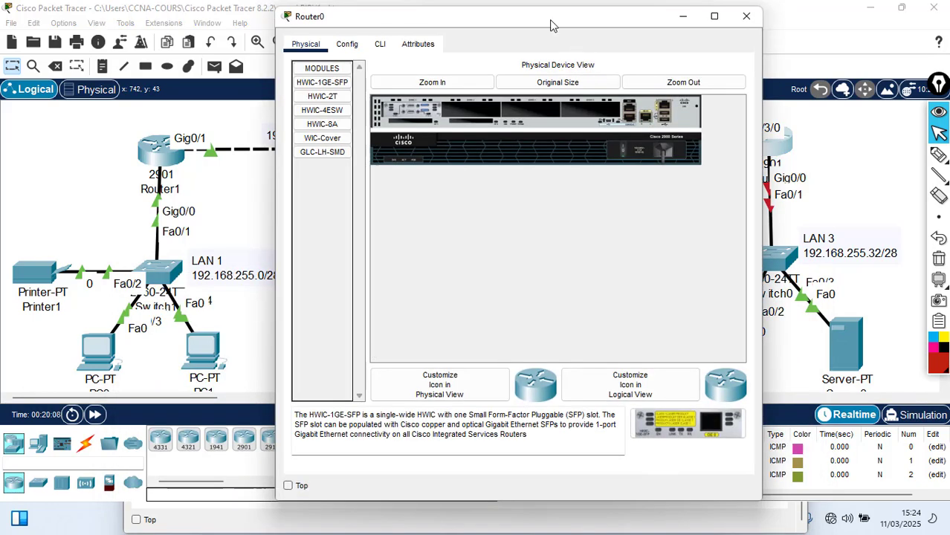
drag(551, 7, 338, 199)
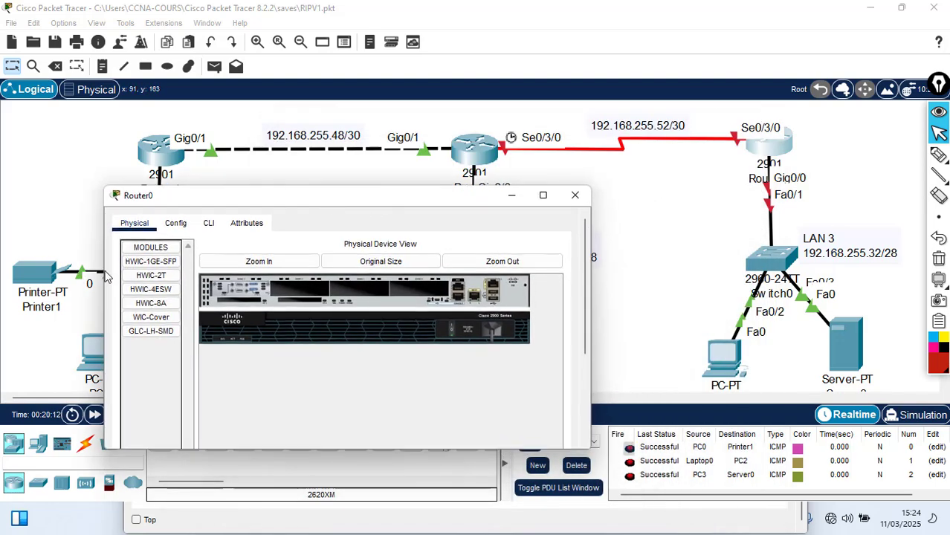
drag(105, 269, 3, 252)
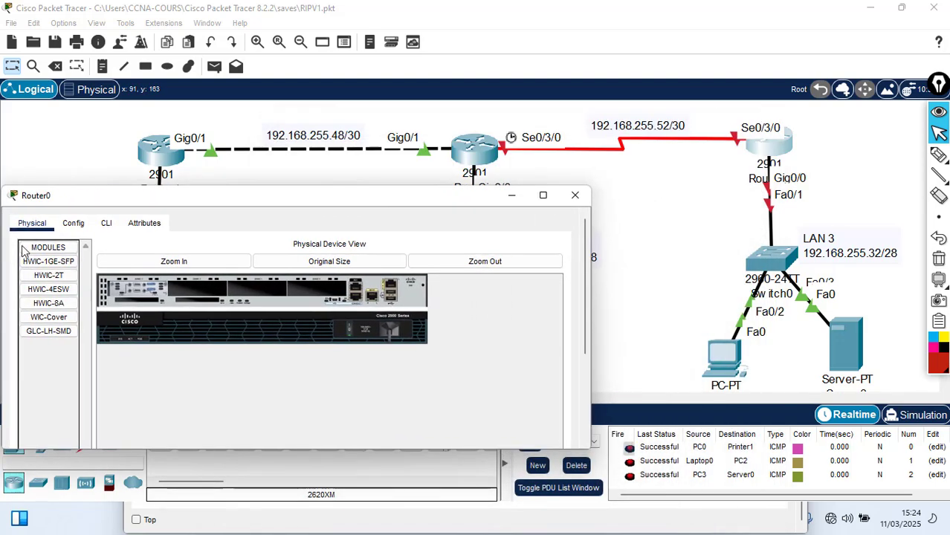
click(107, 224)
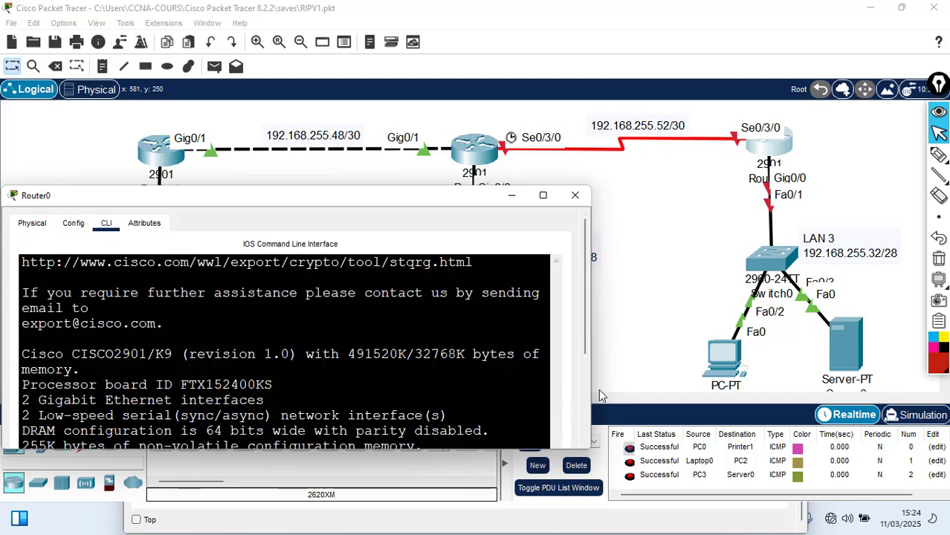
drag(588, 311, 585, 392)
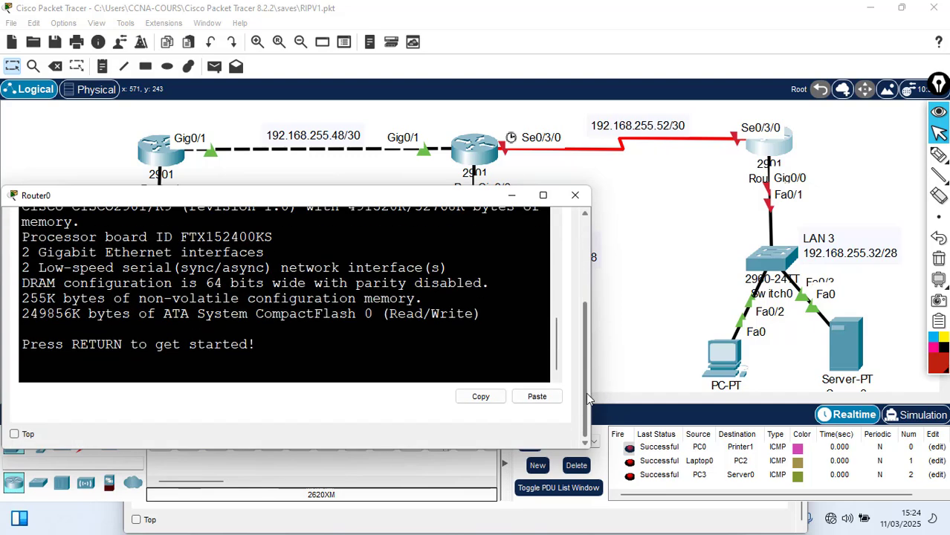
drag(556, 348, 556, 385)
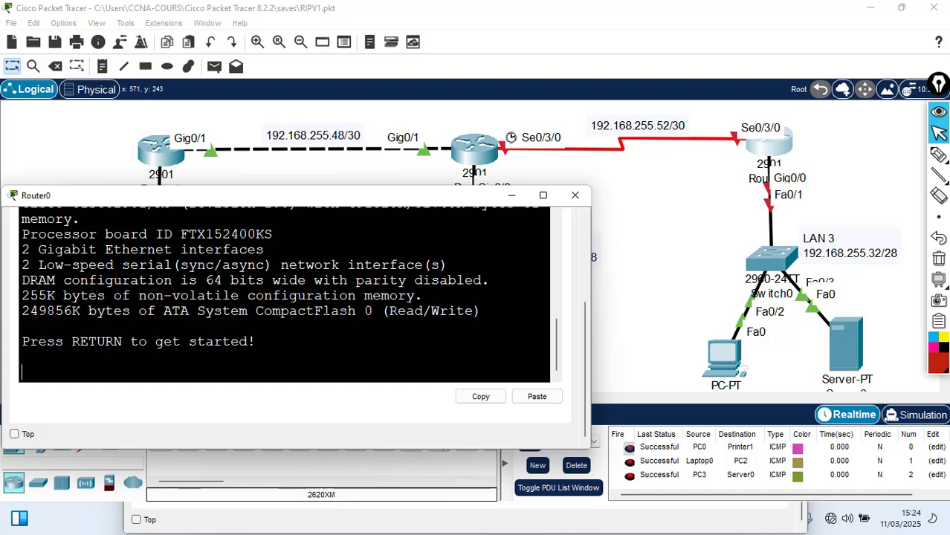
Step: Start Router0's console session, enter privileged mode with en, and enter global configuration mode with conf t
key(Return)
text(en)
key(Return)
text(c)
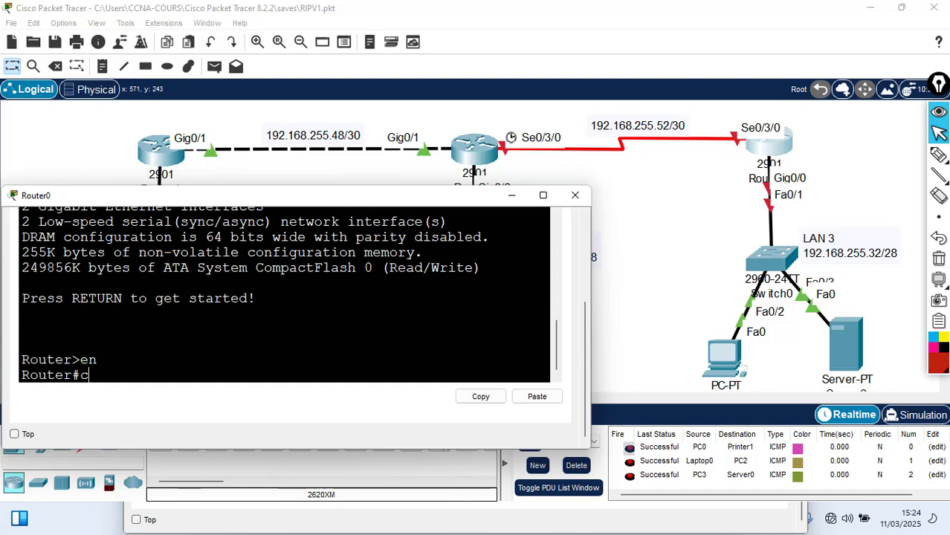
text(onf t)
key(Return)
Step: Assign 192.168.255.33 with mask 255.255.255.240 to Router0's g0/0 interface and enable it with no sh
text(in)
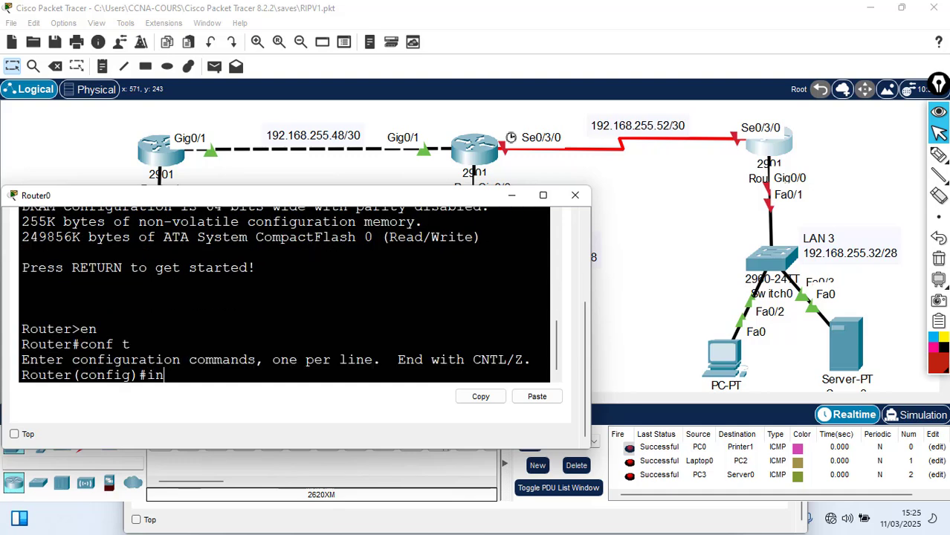
text(t g0/0)
key(Return)
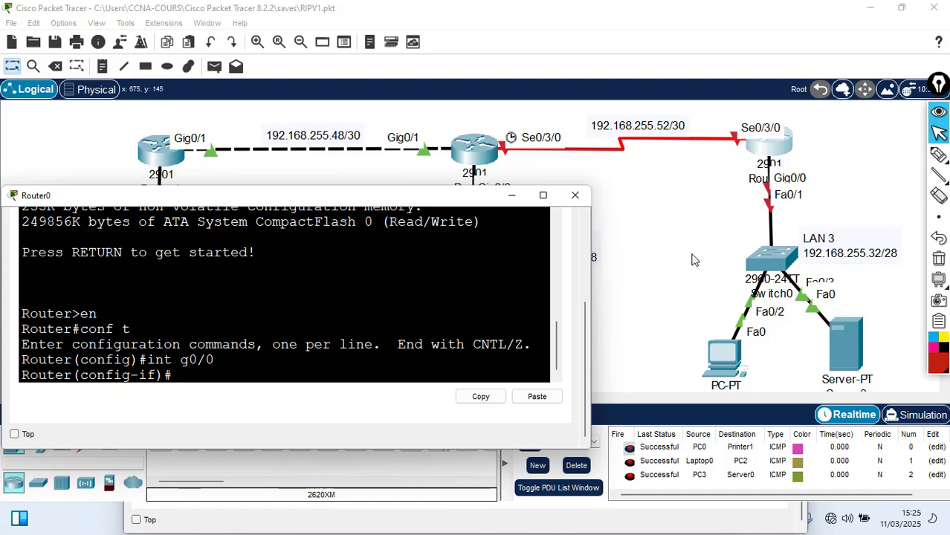
text(ip add 192.168)
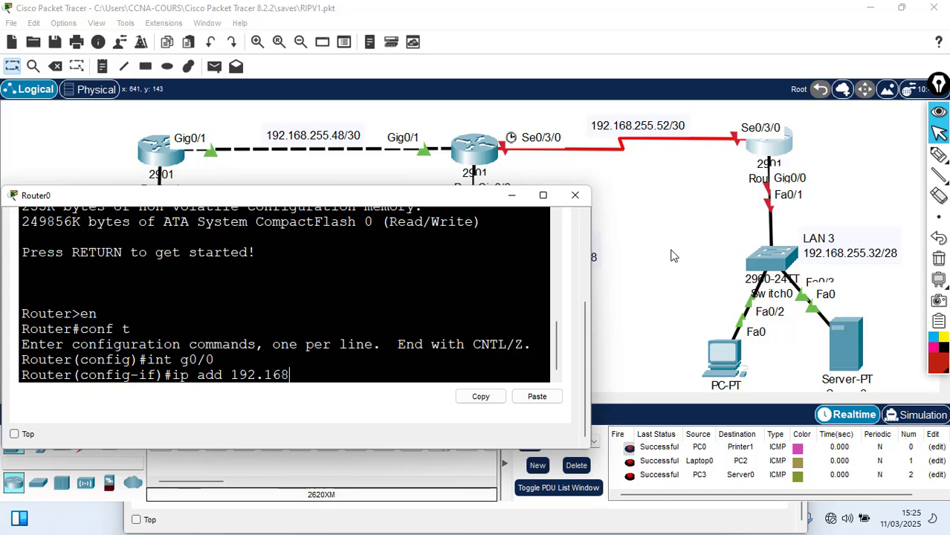
text(.255.33 255.25)
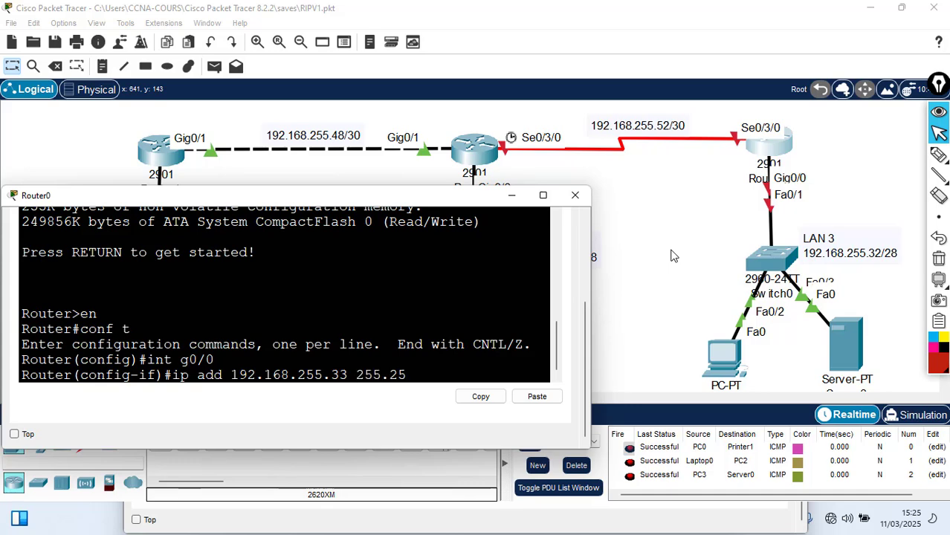
text(5.255.240)
key(Return)
text(no sh)
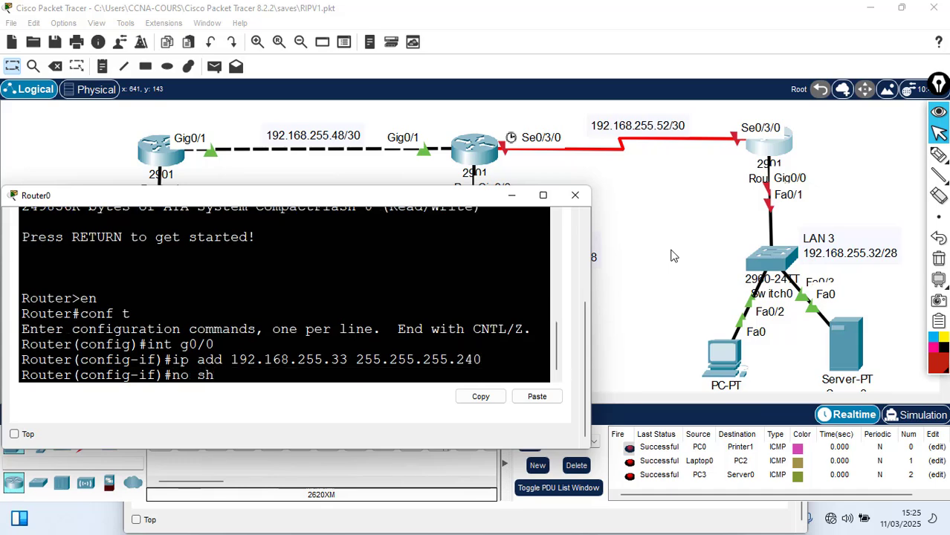
key(Return)
key(Return)
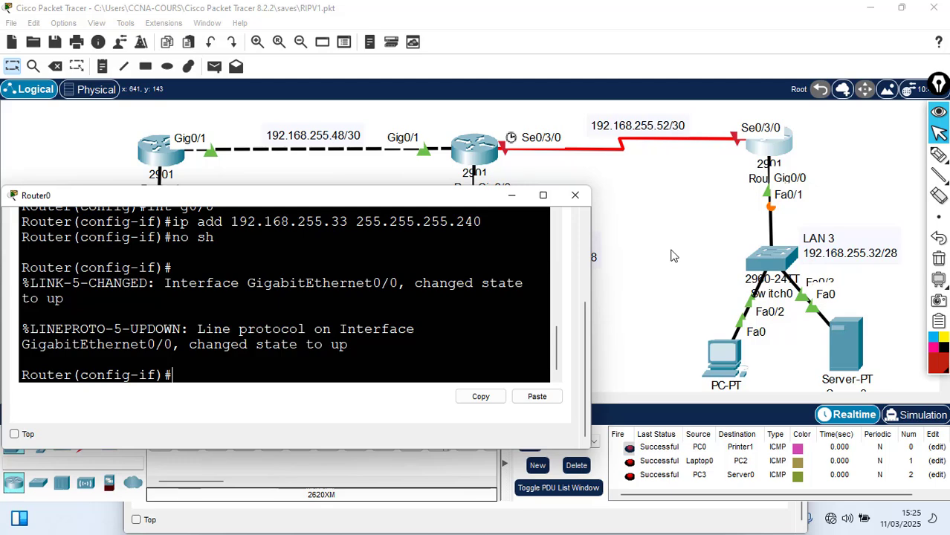
Step: Assign 192.168.255.54 with mask 255.255.255.252 to Router0's s0/3/0 interface and enable it with no sh
text(int)
text(s0/3/)
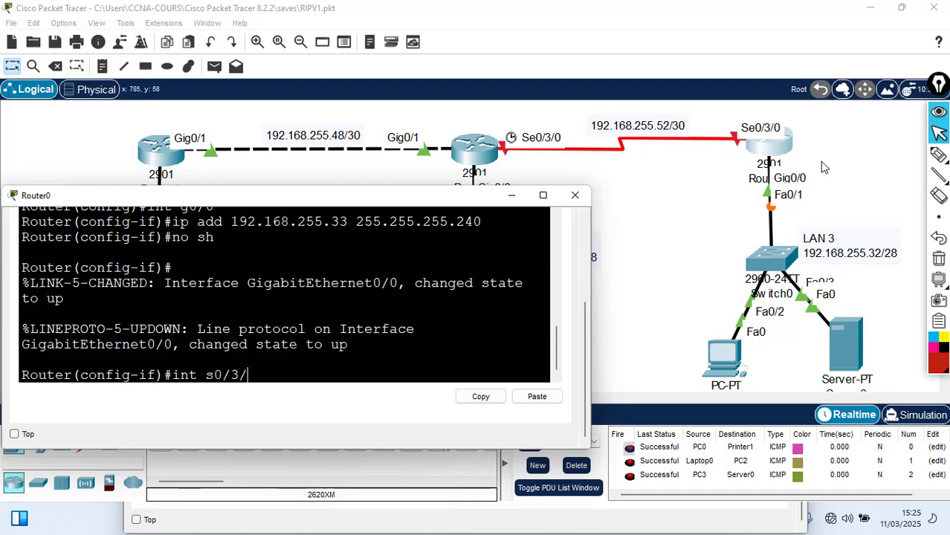
text(0)
key(Return)
text(ip)
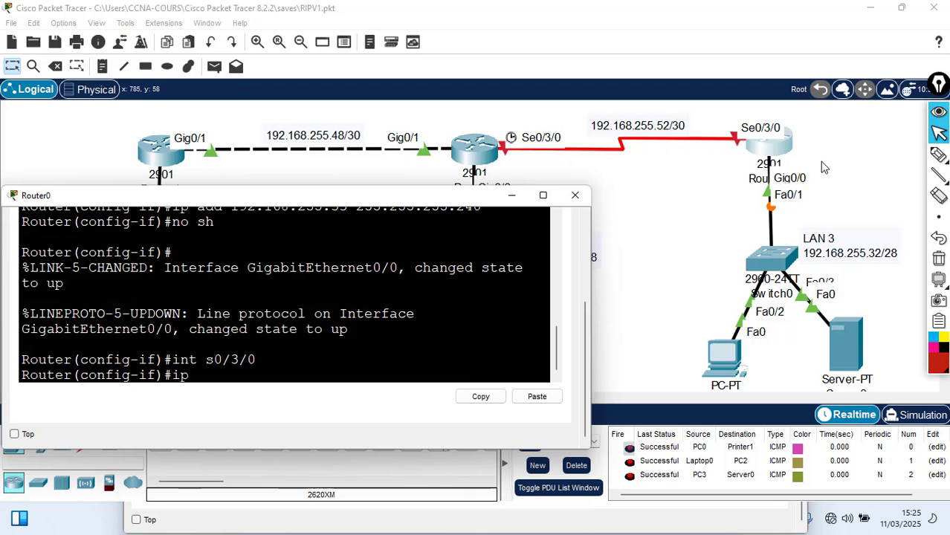
text( add 192.168)
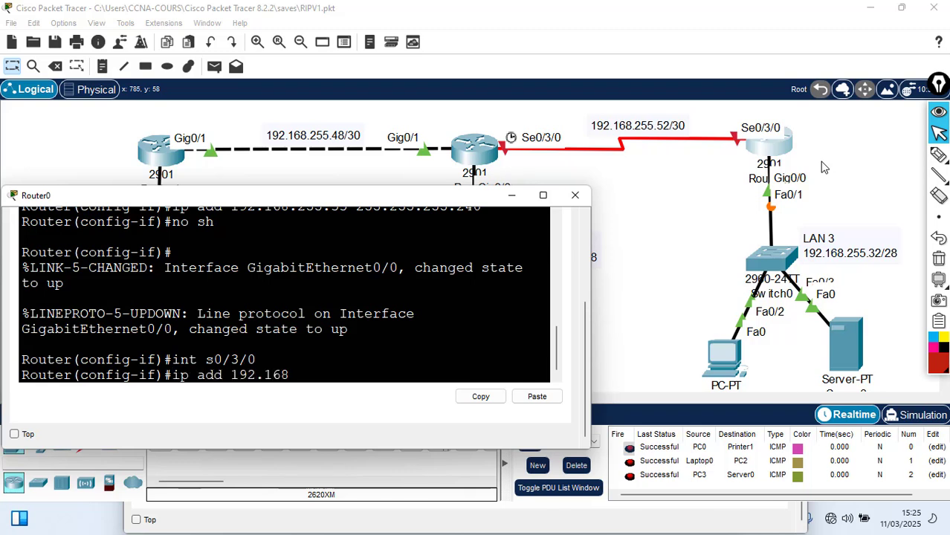
text(.255.54 255)
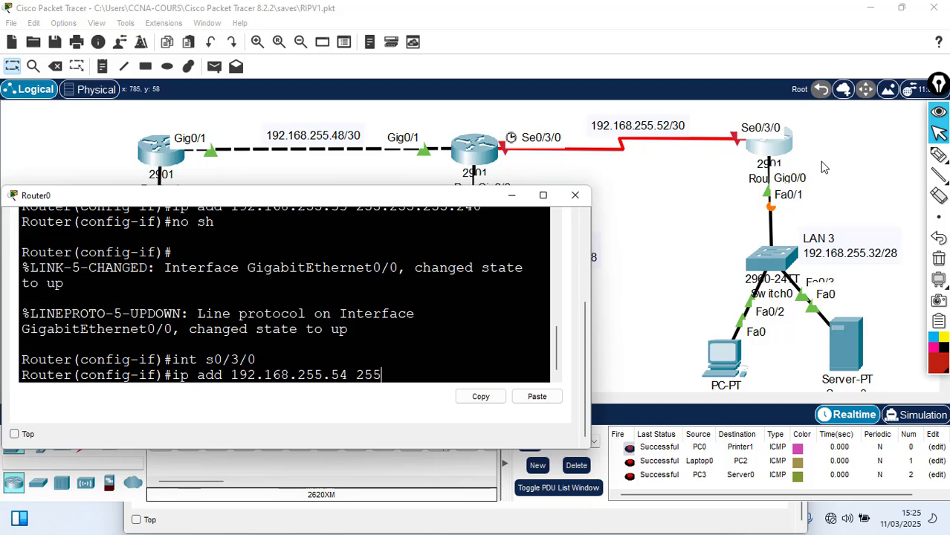
text(.255.255.2)
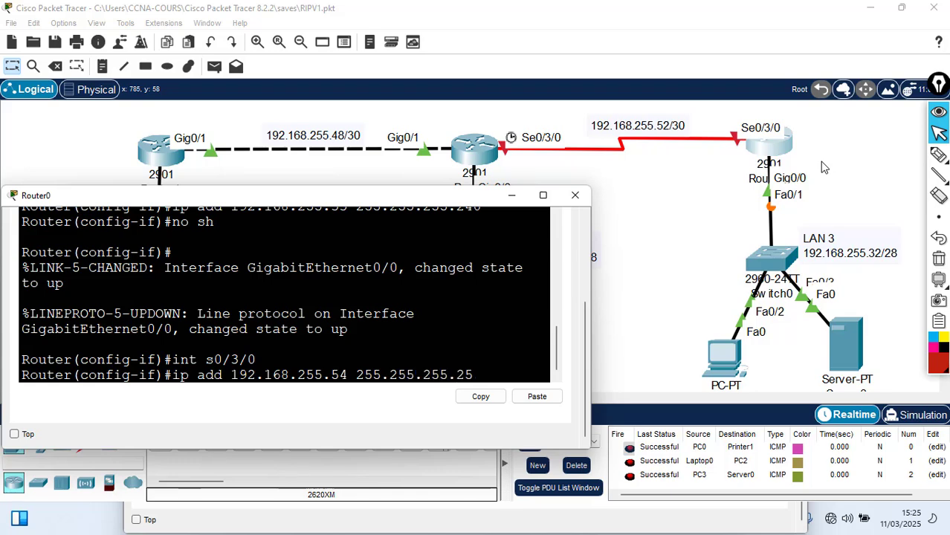
text(52)
key(Return)
text(no sh)
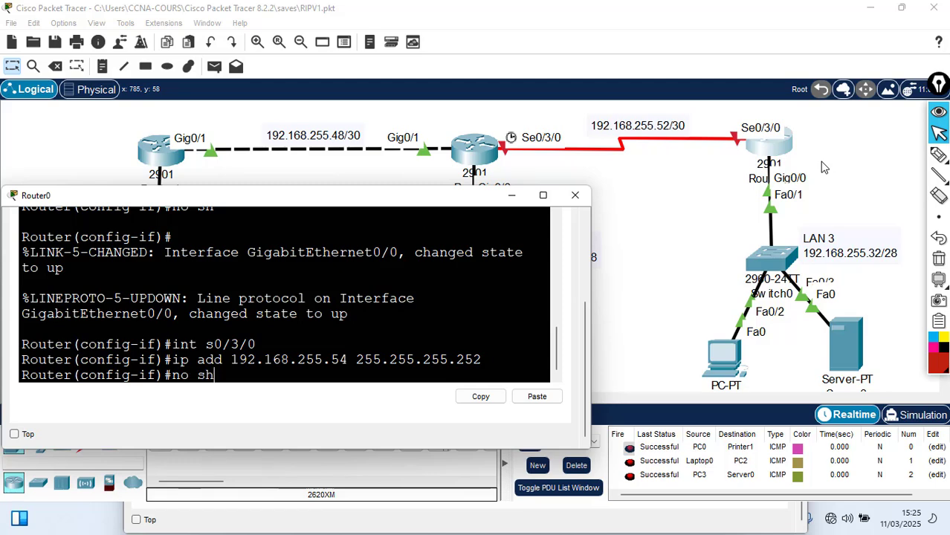
key(Return)
key(Return)
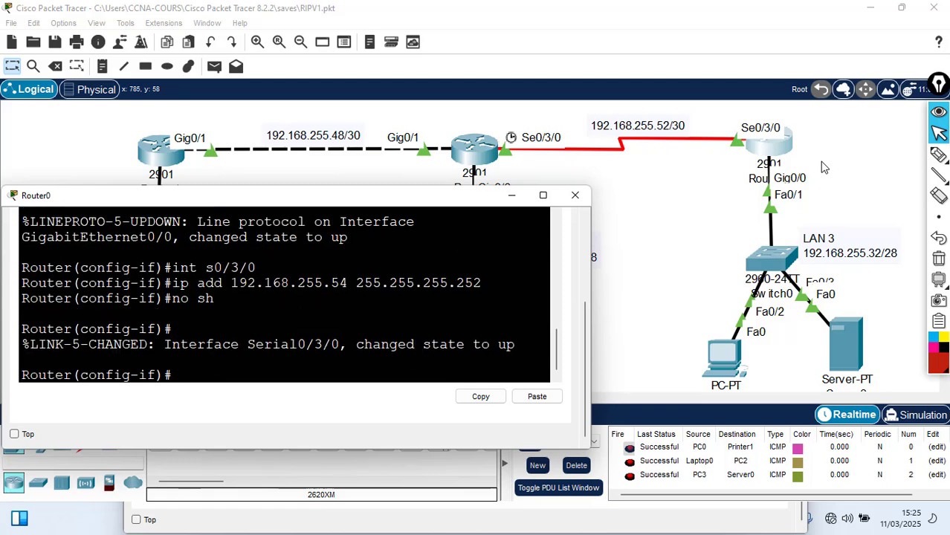
Step: Leave Router0's configuration mode with end and check its interfaces with show ip int br, widening the window and highlighting the GigabitEthernet0/0 and Serial0/3/0 rows
text(end)
key(Return)
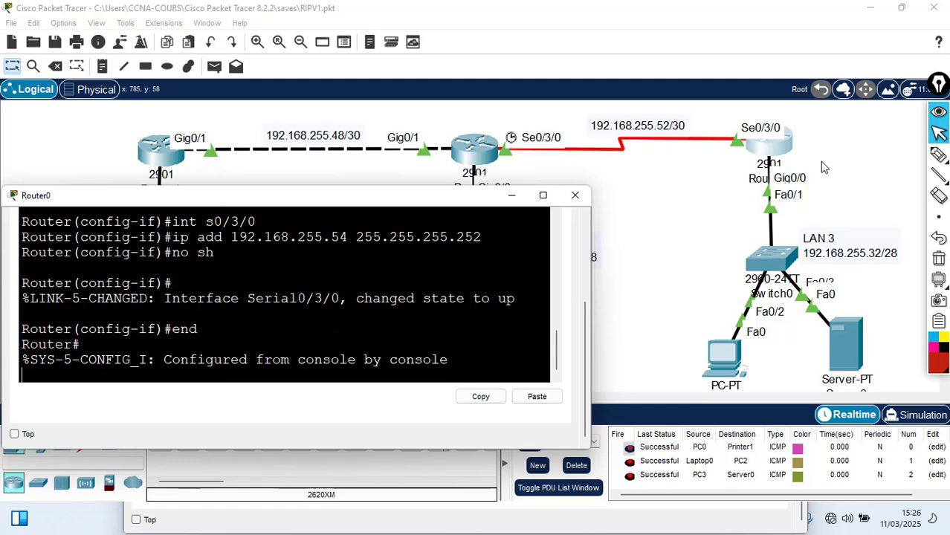
key(Return)
text(sho)
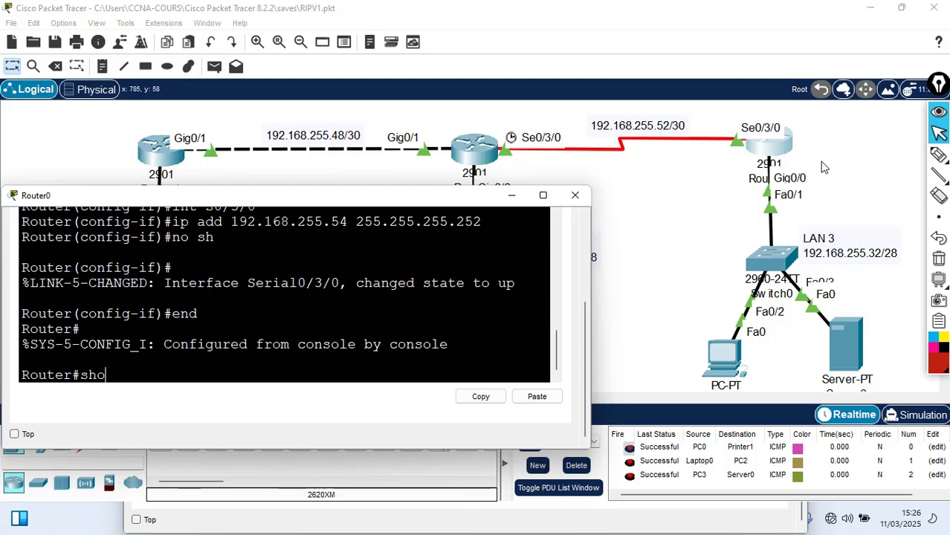
text(w ip )
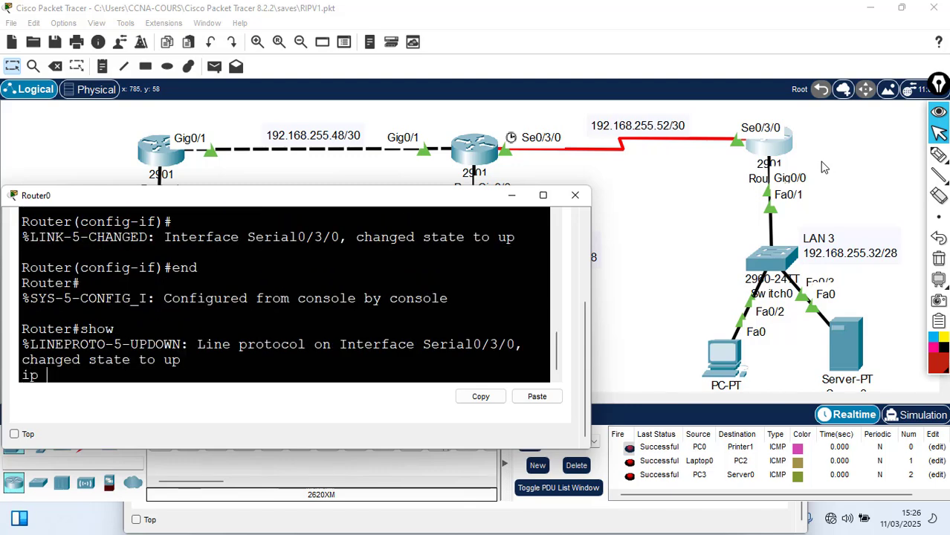
text(int br)
key(Return)
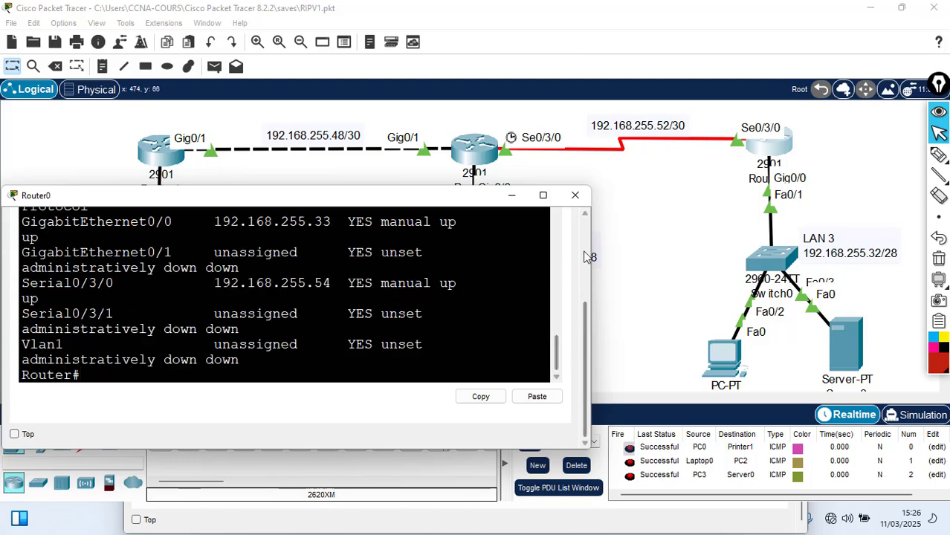
drag(588, 257, 725, 264)
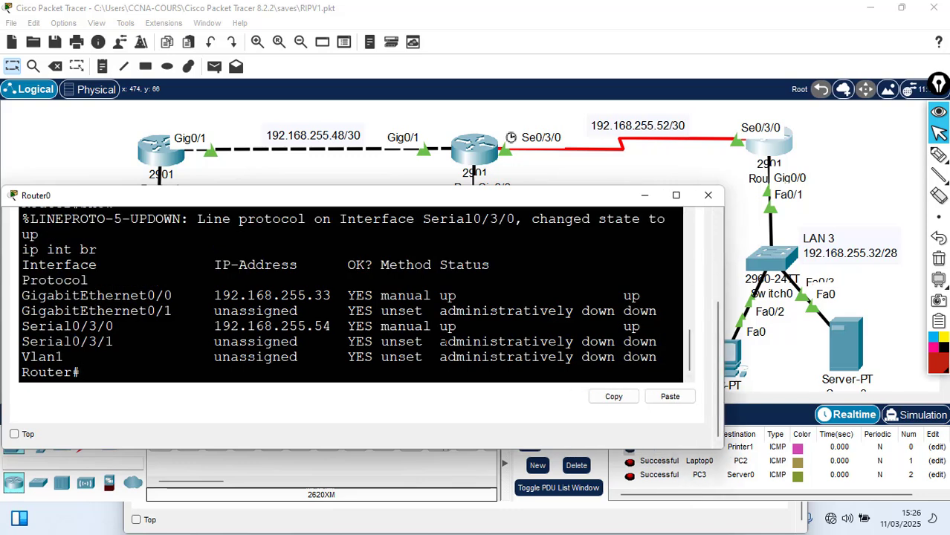
drag(649, 327, 65, 327)
drag(649, 296, 12, 302)
click(13, 302)
Step: Examine Router0's routing table with show ip route, highlighting the directly connected routes, and clear its window off the topology
text(show ip )
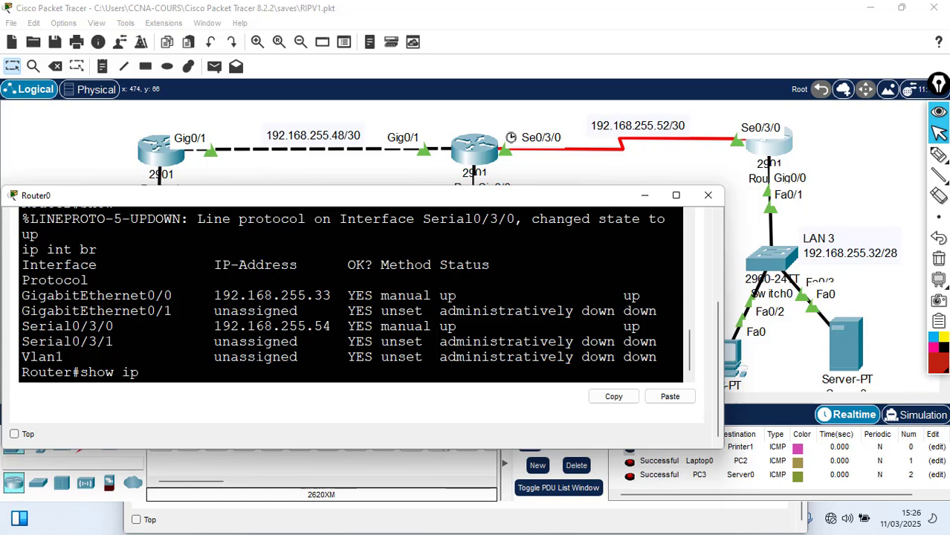
text(route)
key(Return)
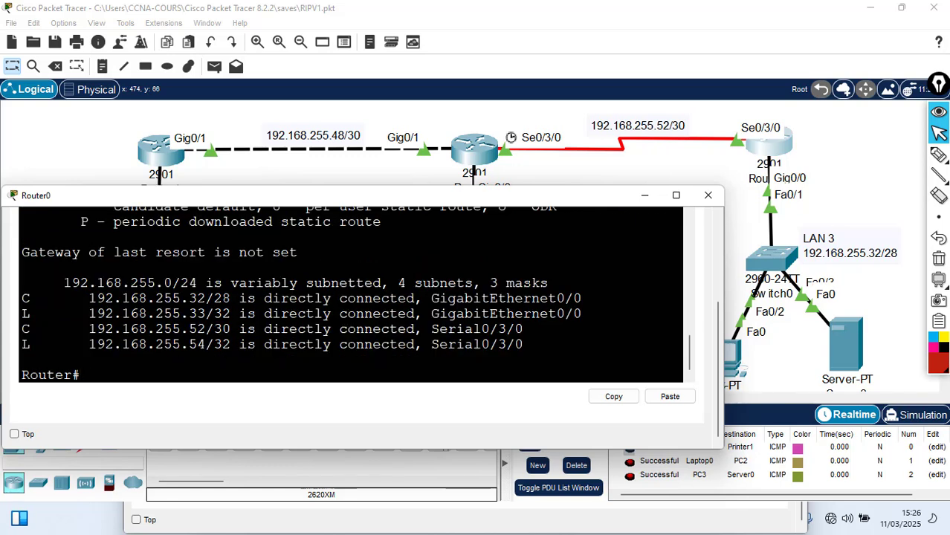
drag(22, 298, 523, 345)
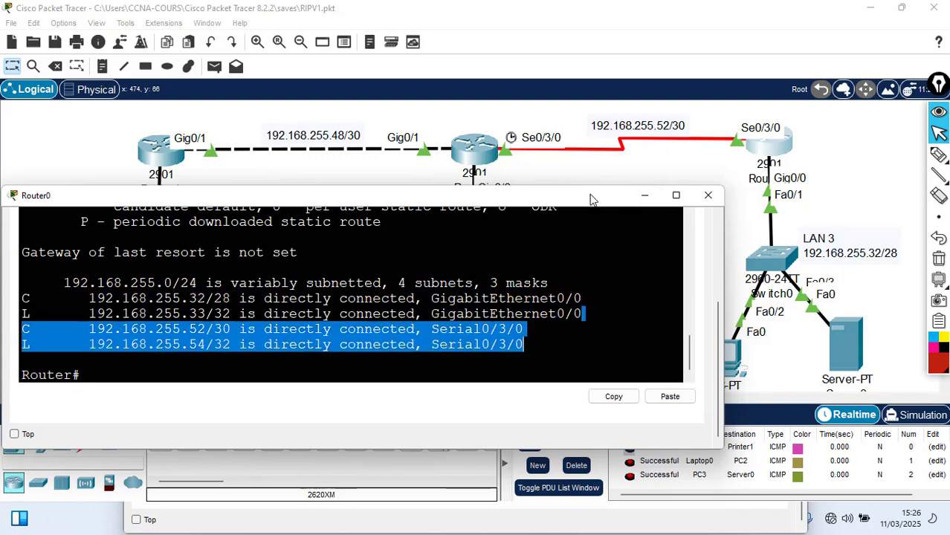
drag(644, 198, 631, 279)
click(630, 275)
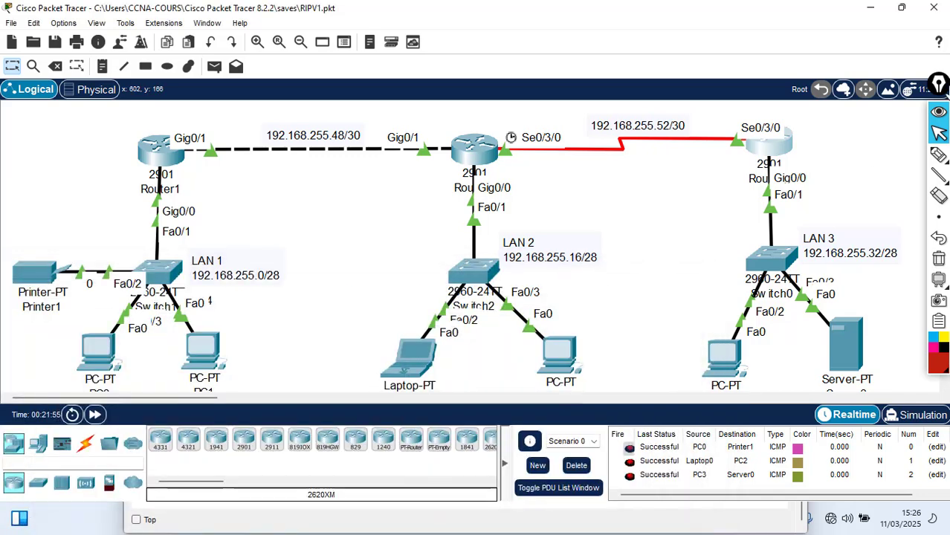
Step: Underline the LAN 2, LAN 3 and 192.168.255.52/30 networks in red with the pen and write a red R beside each
click(938, 154)
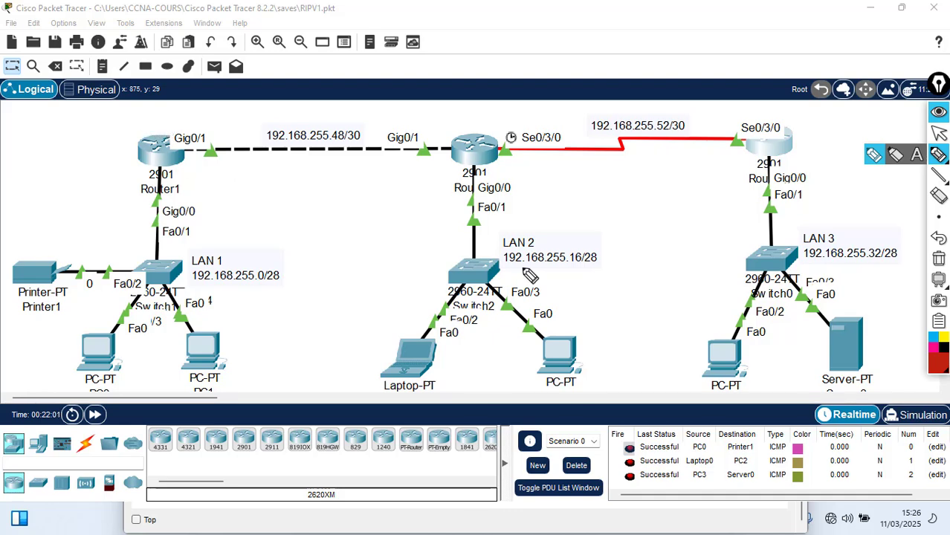
drag(508, 273, 565, 271)
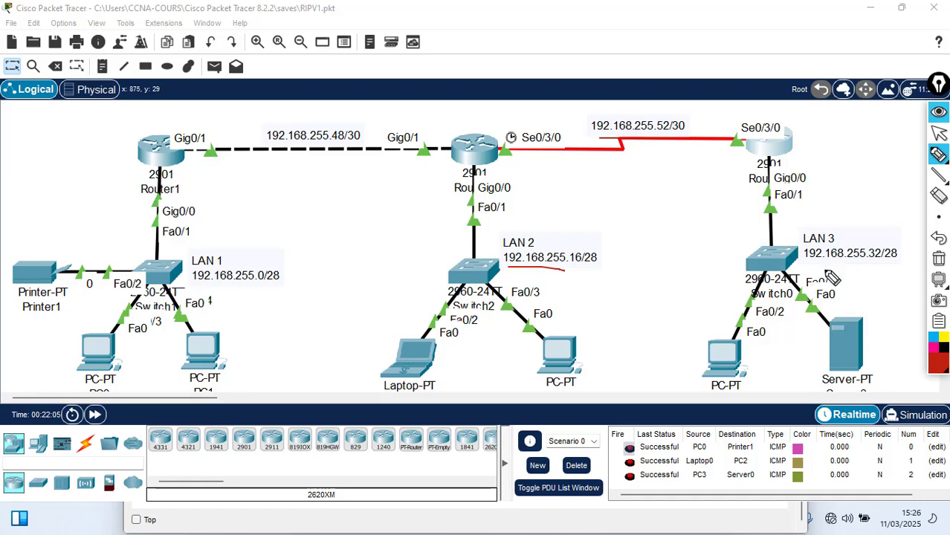
drag(812, 263, 876, 265)
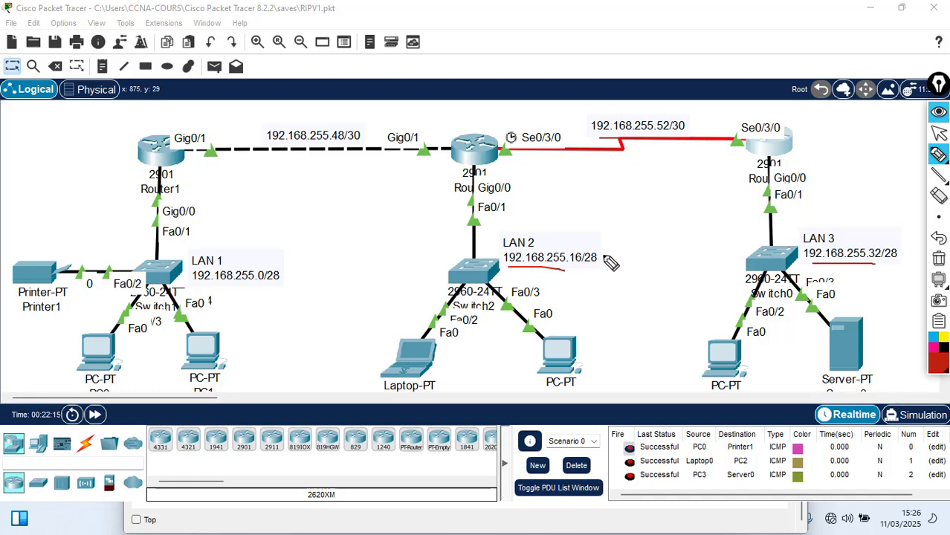
drag(615, 251, 630, 279)
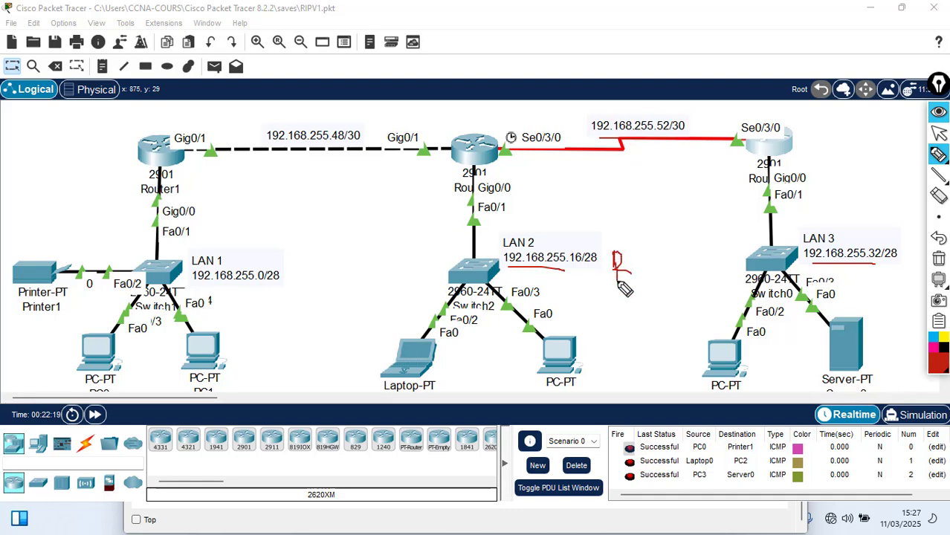
mouse_move(694, 111)
mouse_down()
mouse_move(697, 136)
mouse_move(713, 130)
mouse_move(707, 119)
mouse_move(702, 138)
mouse_up()
mouse_move(867, 257)
mouse_down()
mouse_move(877, 258)
mouse_move(874, 221)
mouse_move(889, 244)
mouse_up()
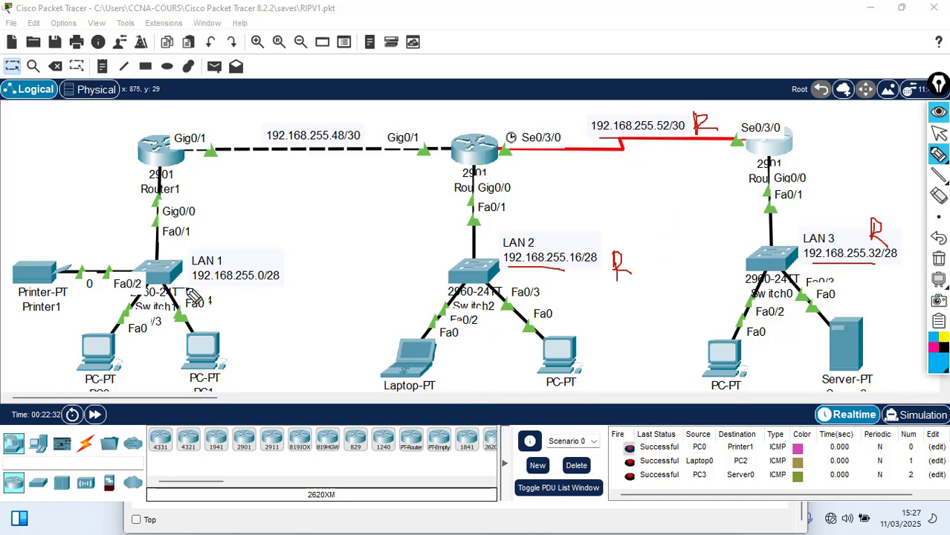
Step: Underline LAN 1 and LAN 3 in blue with an R beside each, circling Router2 in blue and Router1 in magenta
mouse_move(195, 287)
mouse_down()
mouse_move(262, 287)
mouse_move(295, 261)
mouse_move(314, 285)
mouse_up()
mouse_move(463, 132)
mouse_down()
mouse_move(437, 177)
mouse_move(505, 140)
mouse_move(468, 126)
mouse_up()
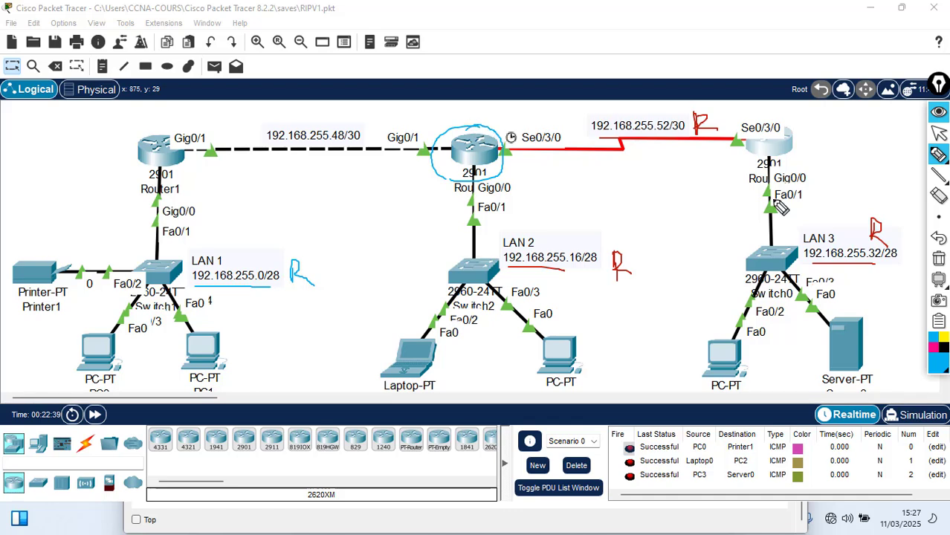
click(934, 348)
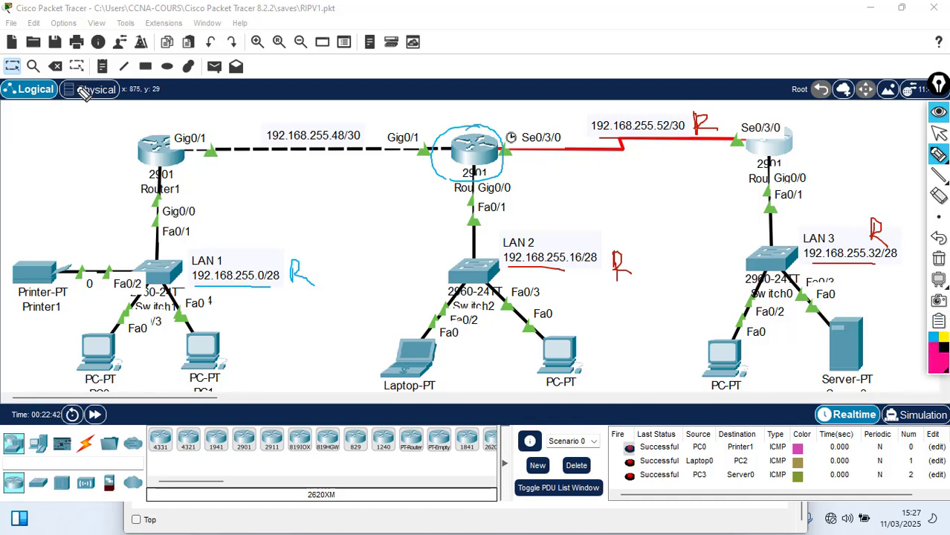
mouse_move(147, 124)
mouse_down()
mouse_move(142, 145)
mouse_move(185, 183)
mouse_move(182, 133)
mouse_move(152, 123)
mouse_up()
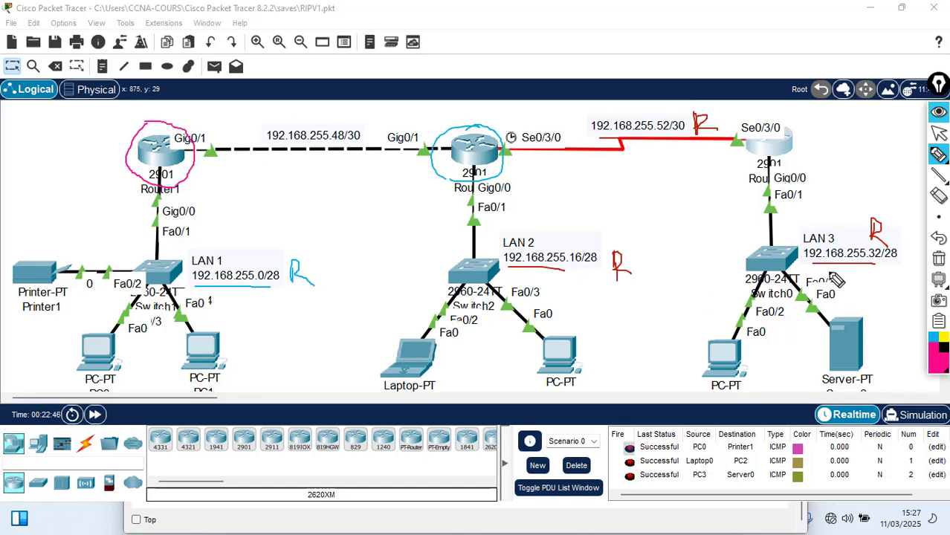
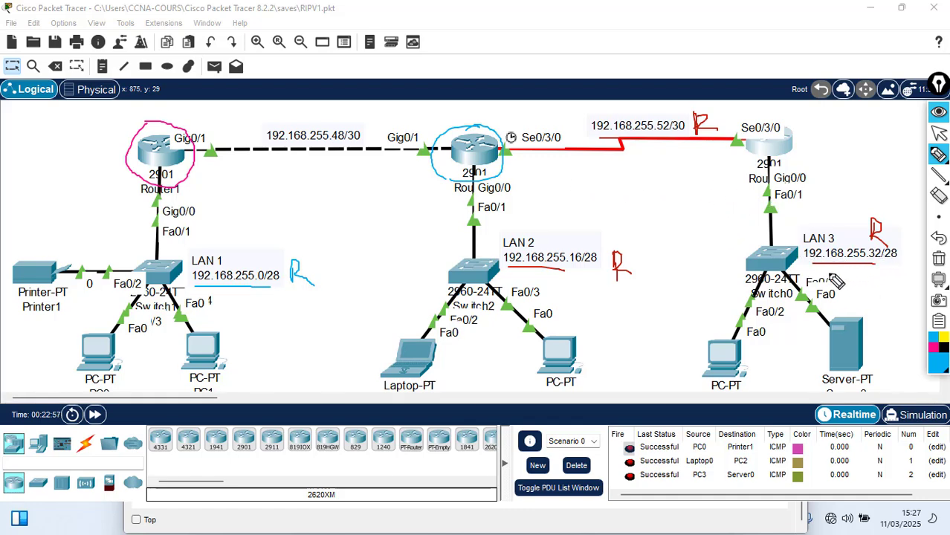
mouse_move(818, 277)
mouse_down()
mouse_move(900, 287)
mouse_move(902, 276)
mouse_move(922, 293)
mouse_up()
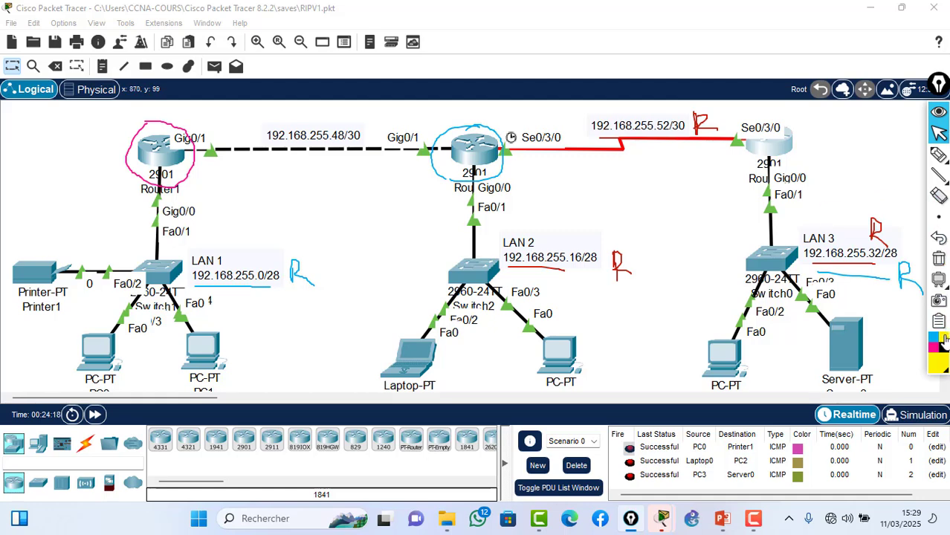
Step: Circle Router0 in yellow with the pen and write a yellow R beside LAN 2, 192.168.255.48/30 and LAN 1
click(937, 156)
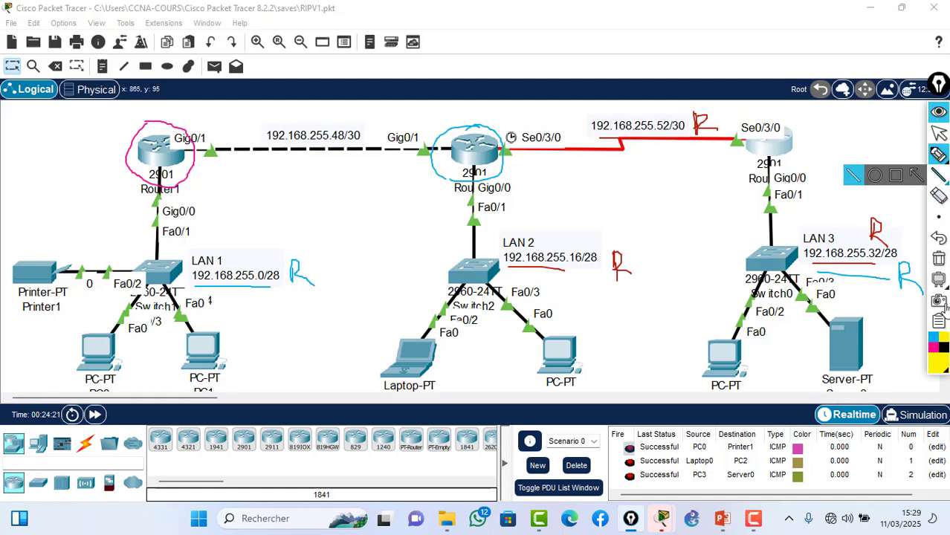
click(938, 348)
mouse_move(761, 114)
mouse_down()
mouse_move(739, 151)
mouse_move(771, 182)
mouse_move(831, 143)
mouse_move(759, 120)
mouse_up()
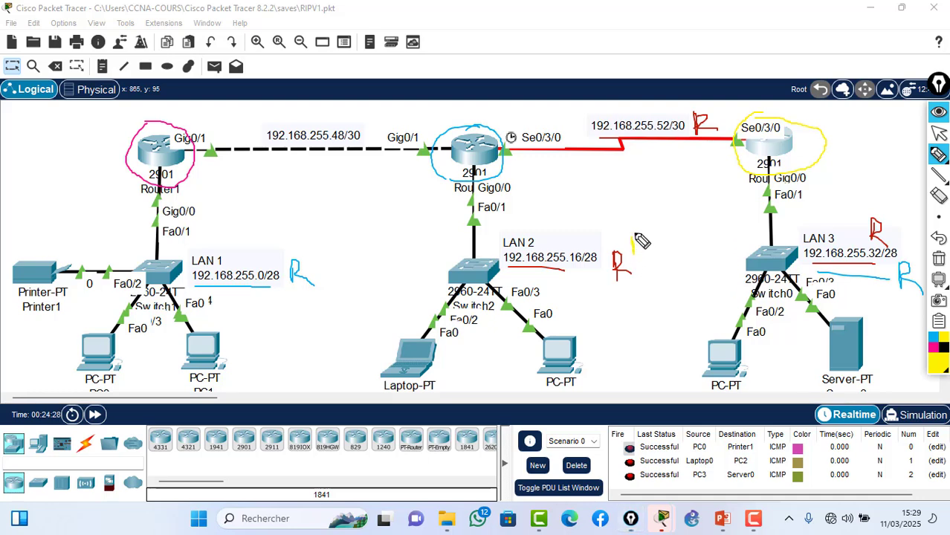
mouse_move(635, 236)
mouse_down()
mouse_move(638, 255)
mouse_move(652, 255)
mouse_up()
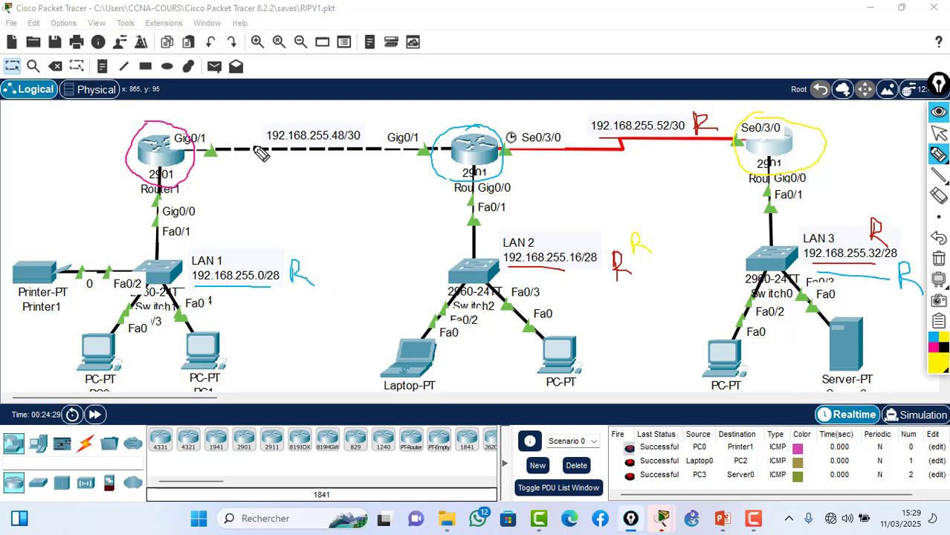
mouse_move(251, 122)
mouse_down()
mouse_move(248, 148)
mouse_move(248, 140)
mouse_move(260, 146)
mouse_up()
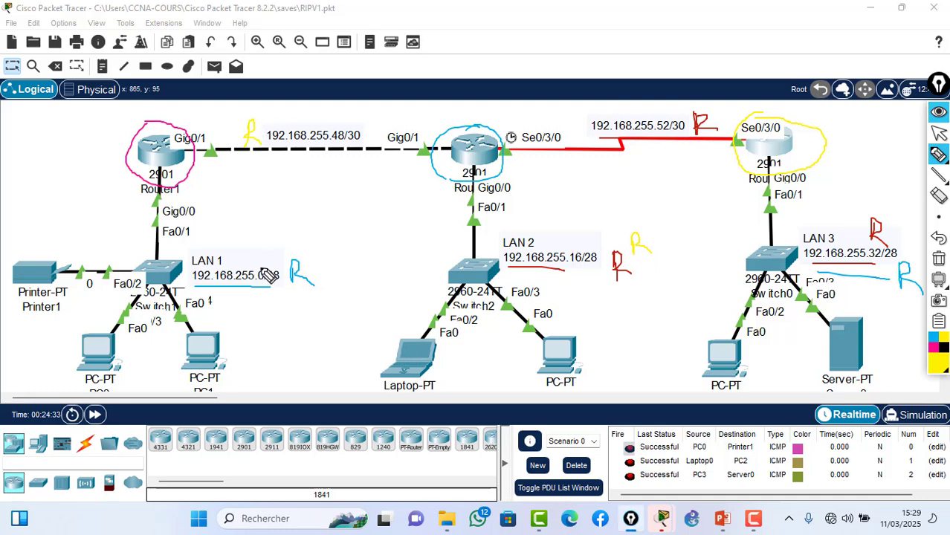
mouse_move(250, 250)
mouse_down()
mouse_move(250, 262)
mouse_move(261, 248)
mouse_move(251, 257)
mouse_move(262, 266)
mouse_up()
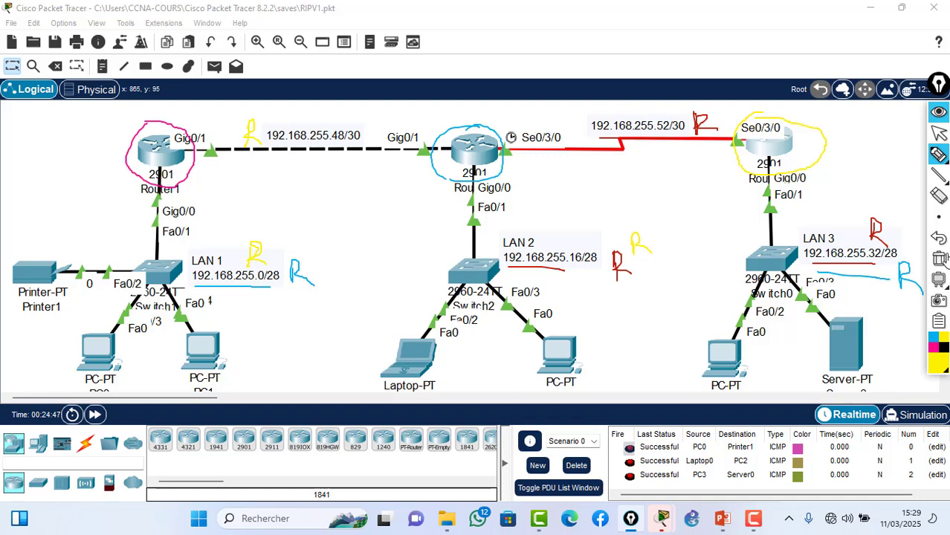
Step: Clear all pen annotations from the topology and return to the normal pointer
click(939, 278)
click(938, 260)
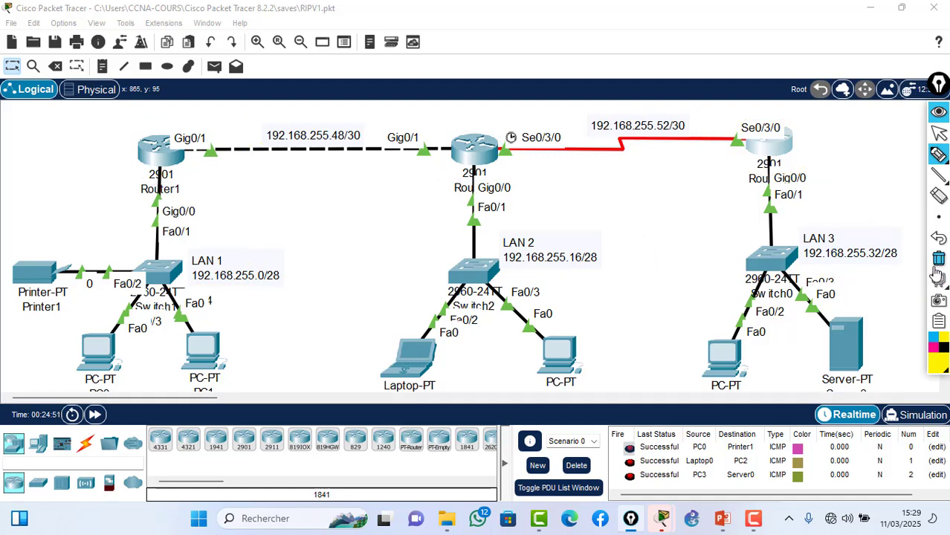
click(940, 132)
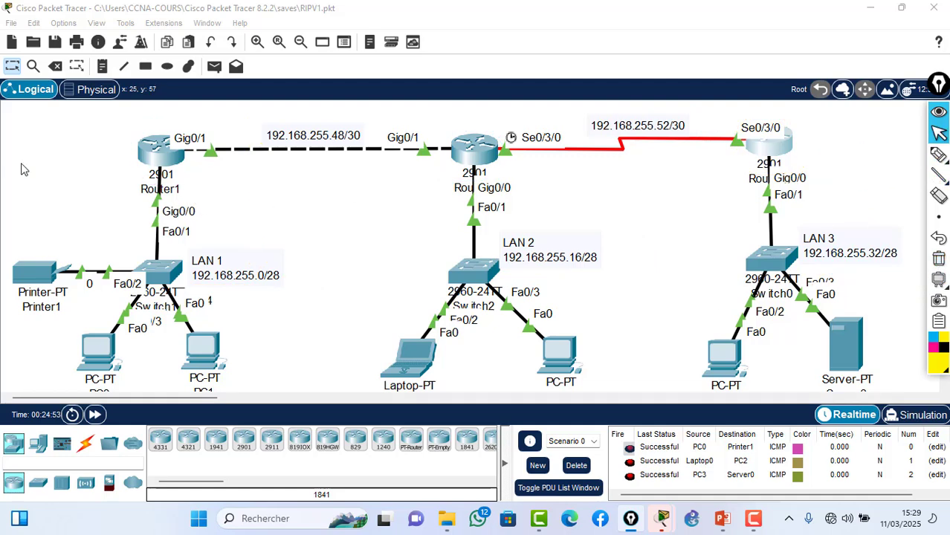
Step: Open Router1's command line, place its window clear of the router links, and enter global configuration mode with conf t
click(163, 152)
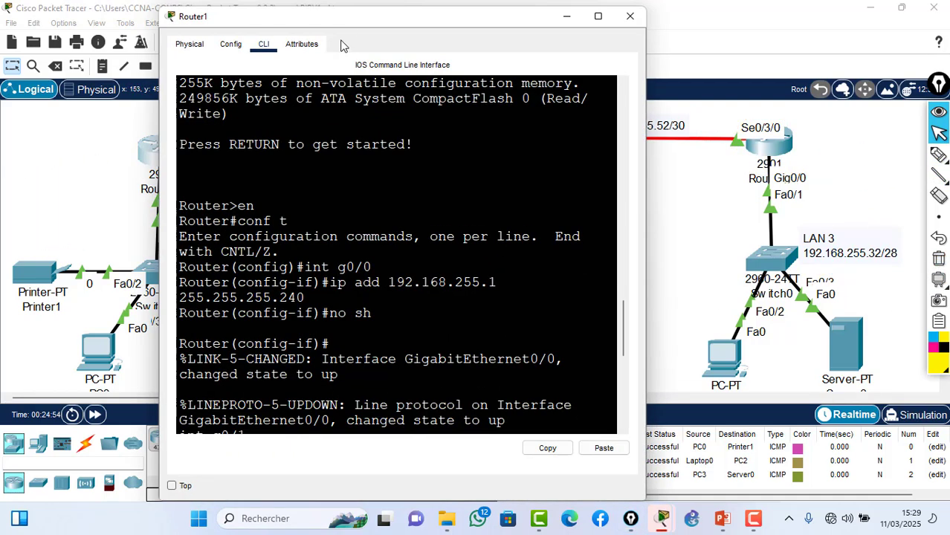
drag(344, 9, 385, 210)
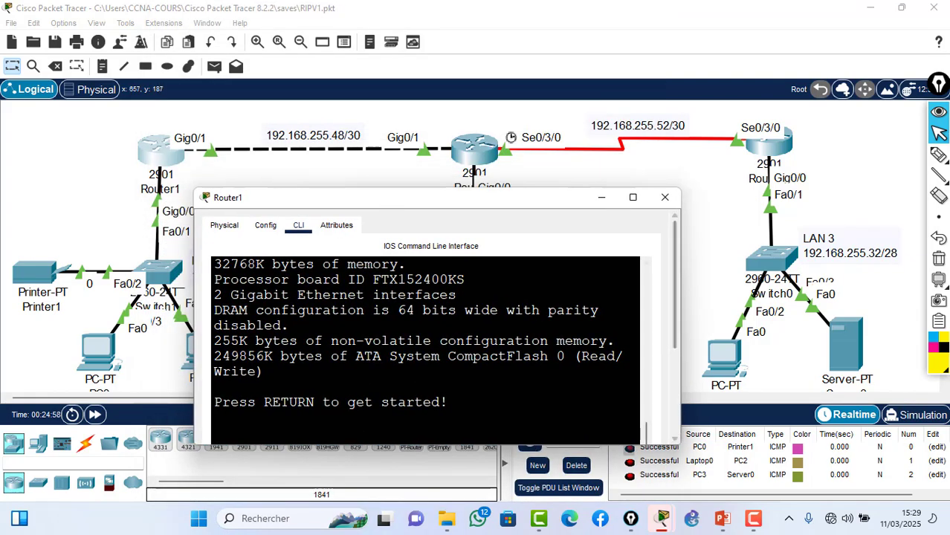
drag(462, 214, 589, 210)
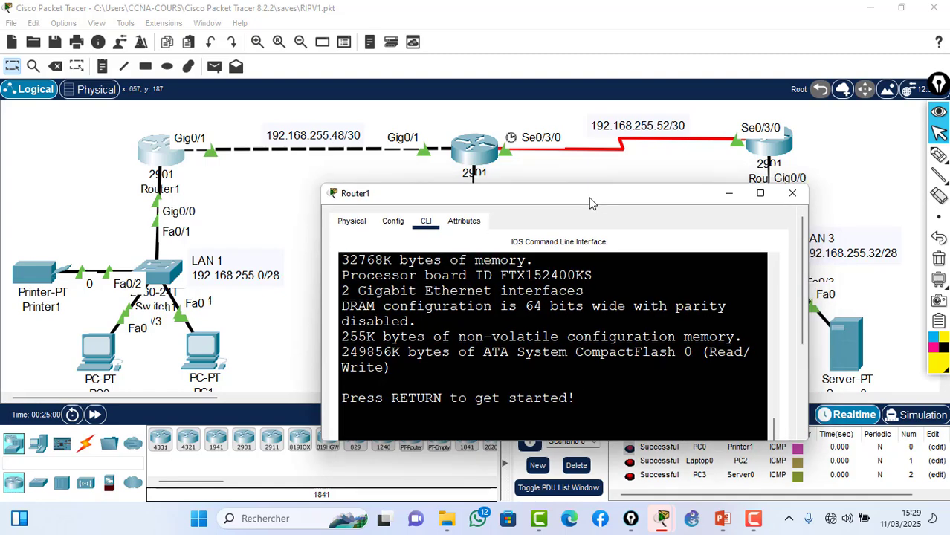
drag(803, 294, 802, 401)
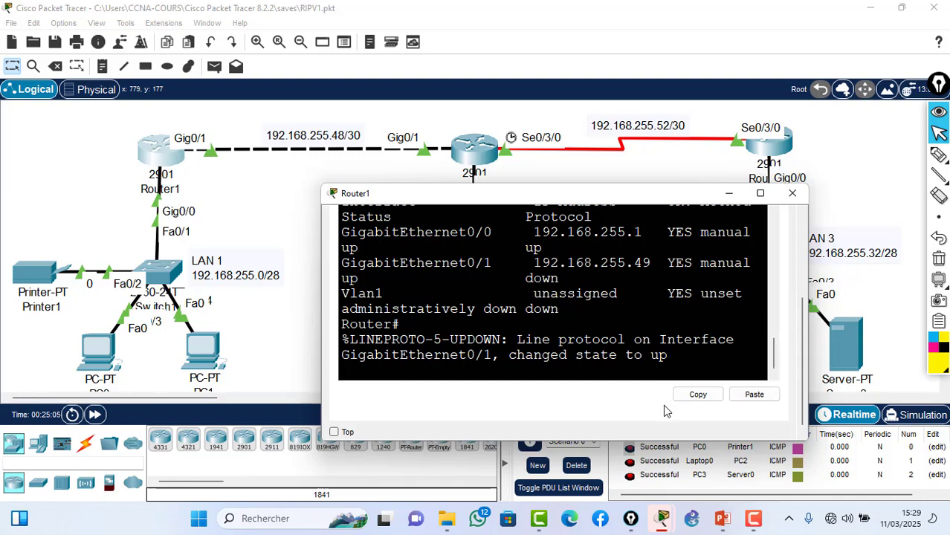
key(Return)
text(conf t)
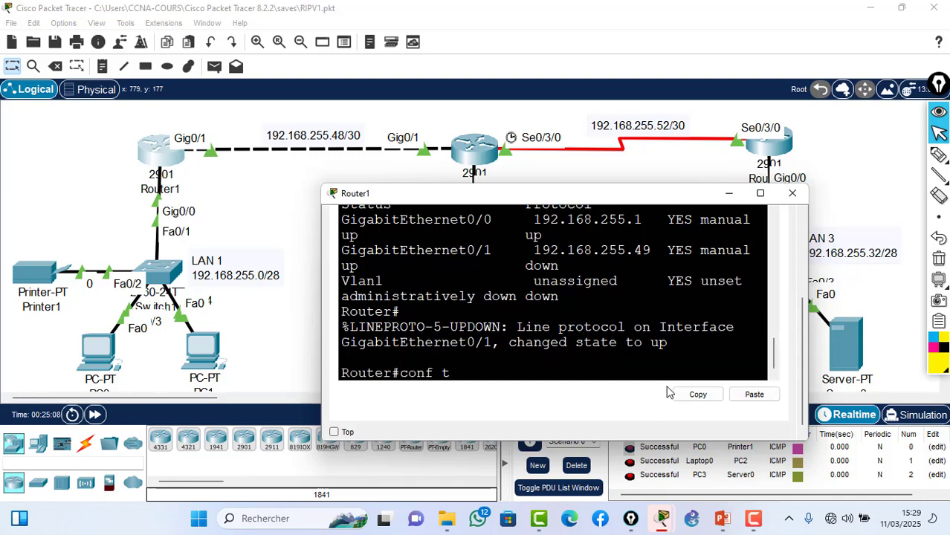
key(Return)
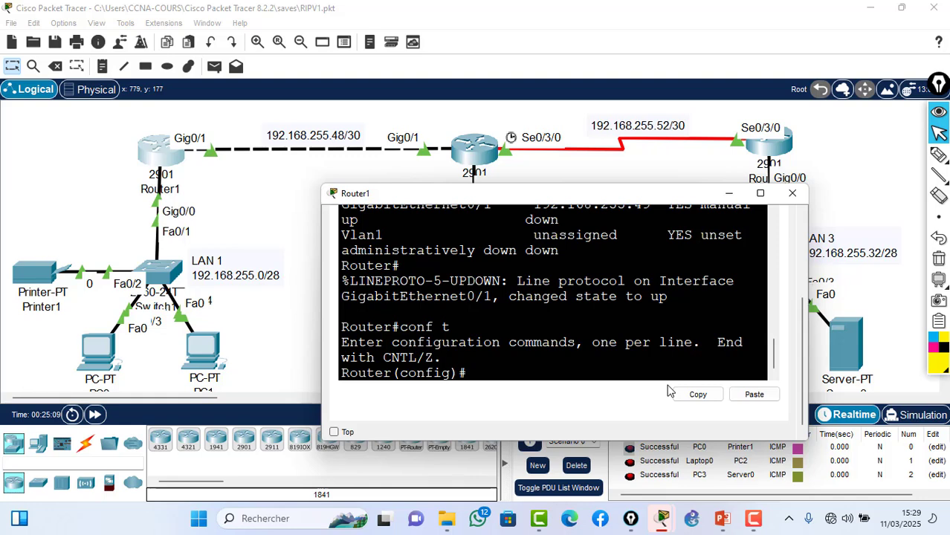
Step: Start RIP on Router1 with router rip and set it to version 2
text(route)
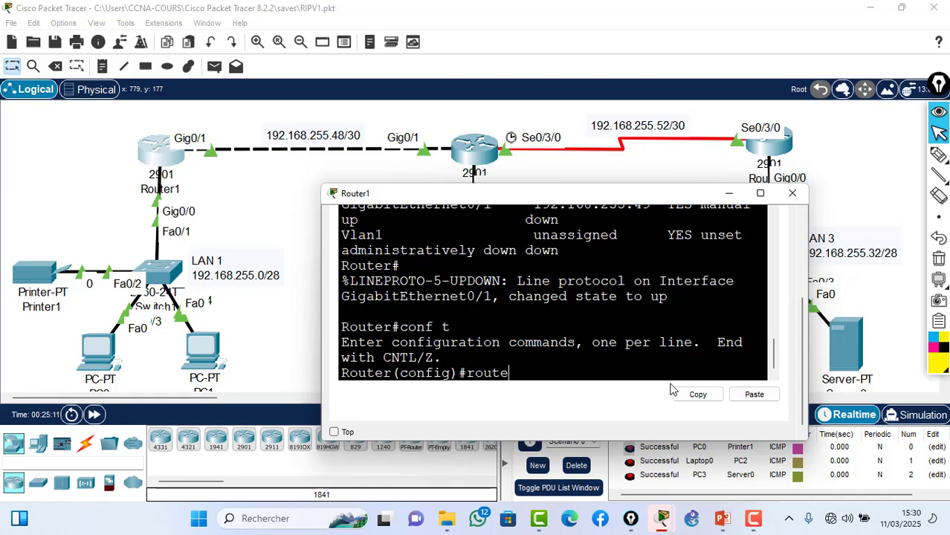
text(r)
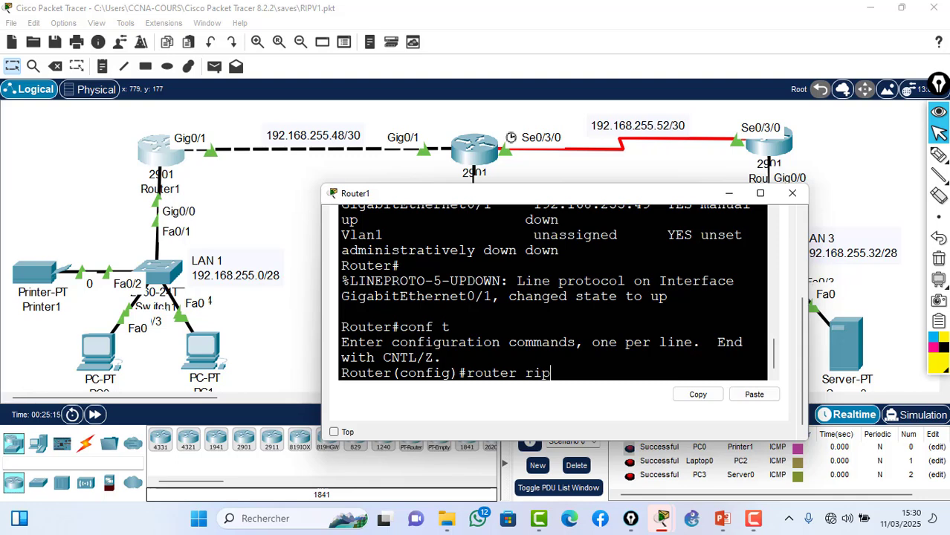
text( rip)
key(Return)
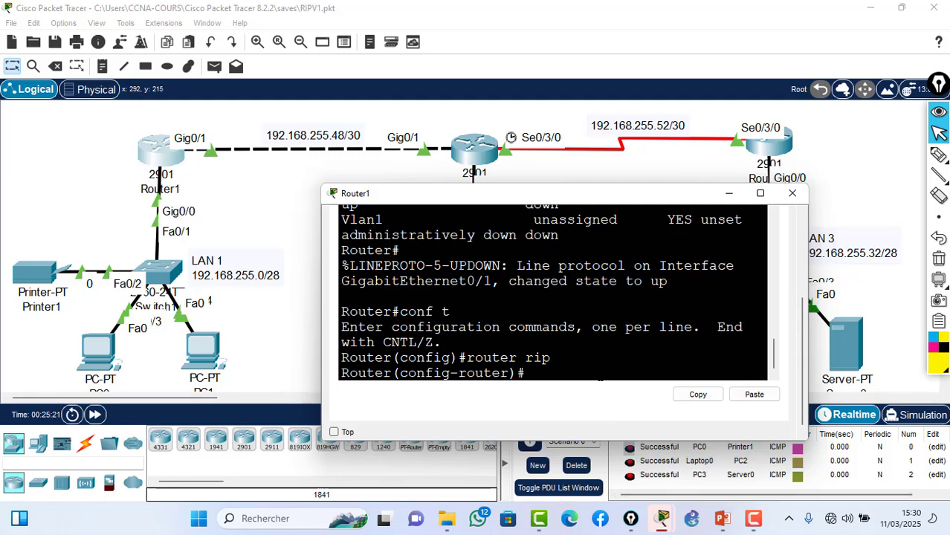
text(version 2)
key(Return)
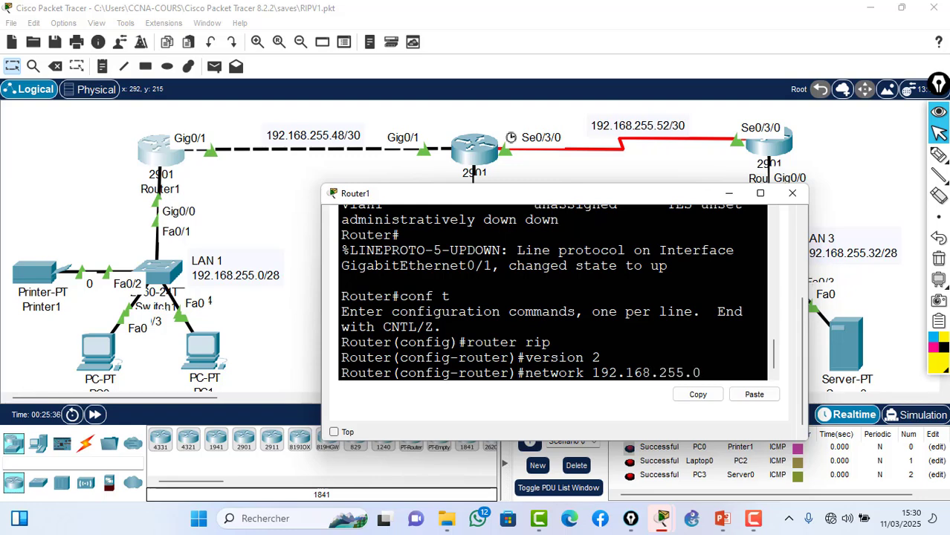
Step: Advertise networks 192.168.255.0 and 192.168.255.48 in Router1's RIP configuration and disable summarization with no auto-summary
key(Return)
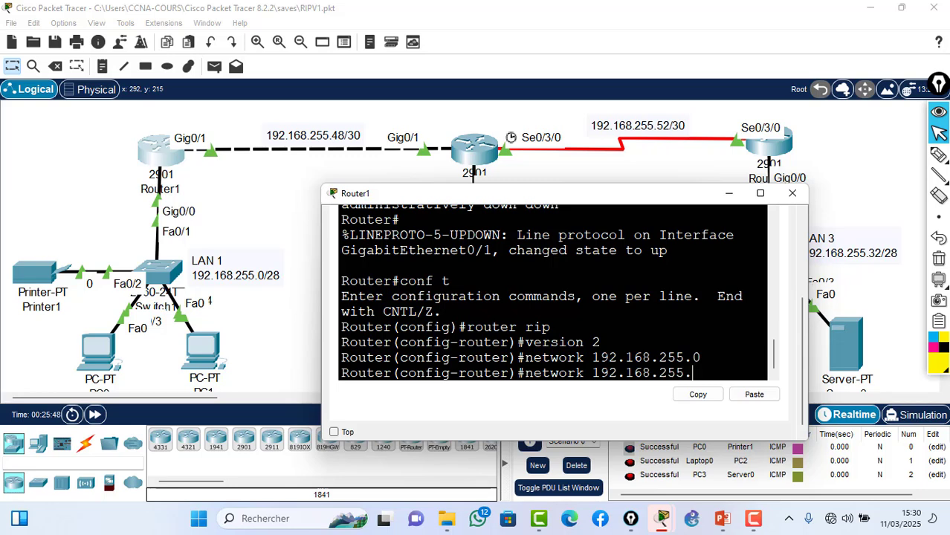
key(Return)
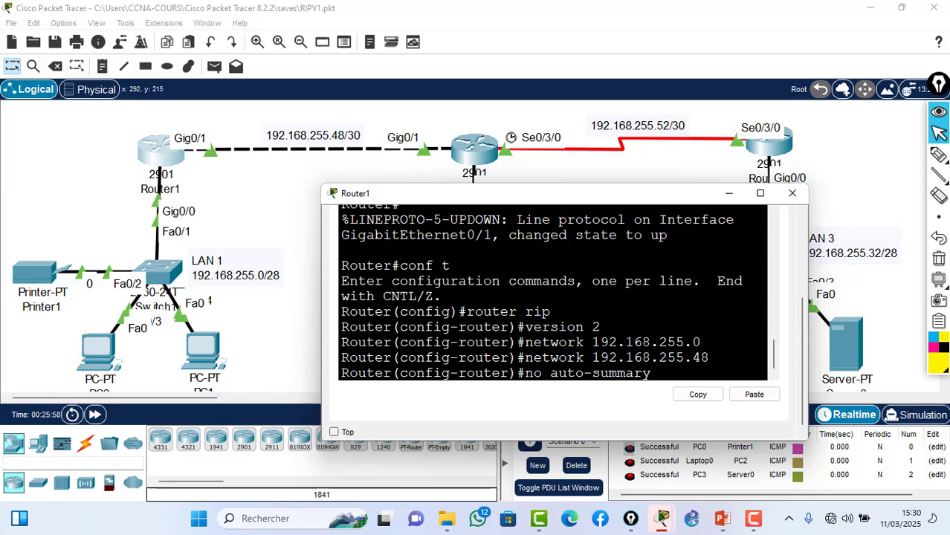
key(Return)
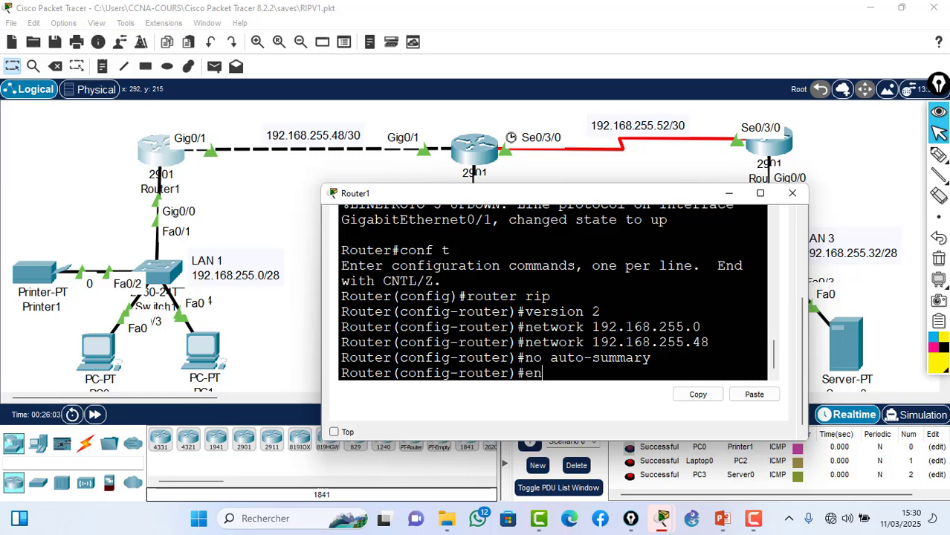
Step: Leave Router1's configuration mode with end and save the configuration with wr
text(end)
key(Return)
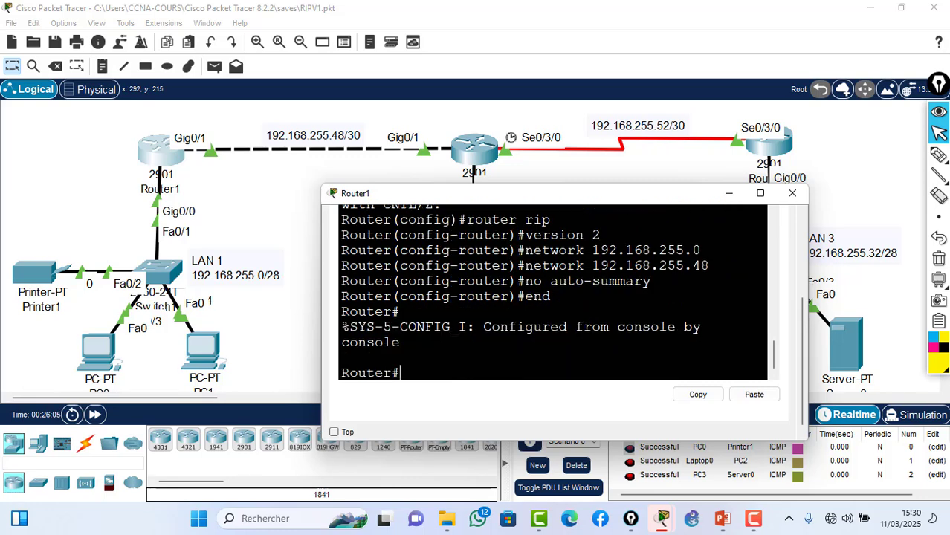
key(Return)
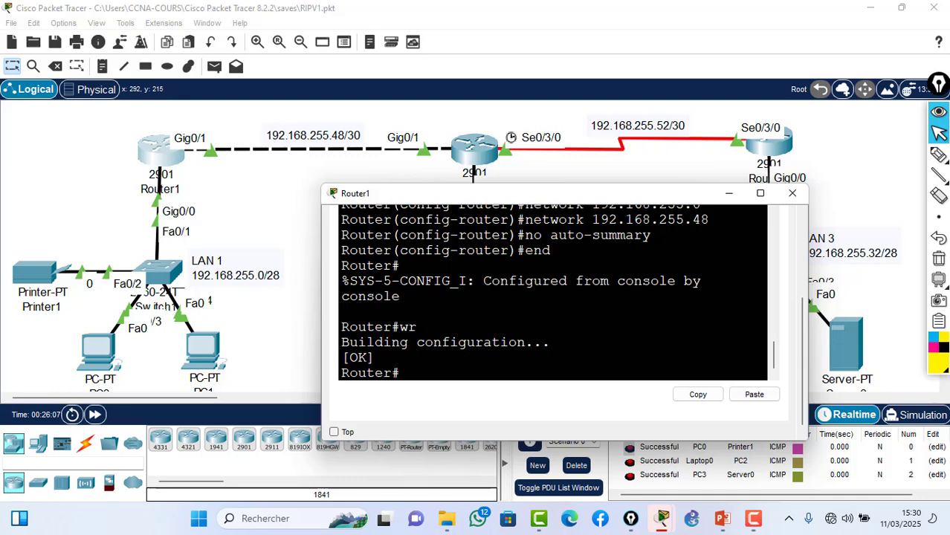
Step: Open Router2's command line, place its window clear of the router links, and enter global configuration mode with conf t
click(469, 145)
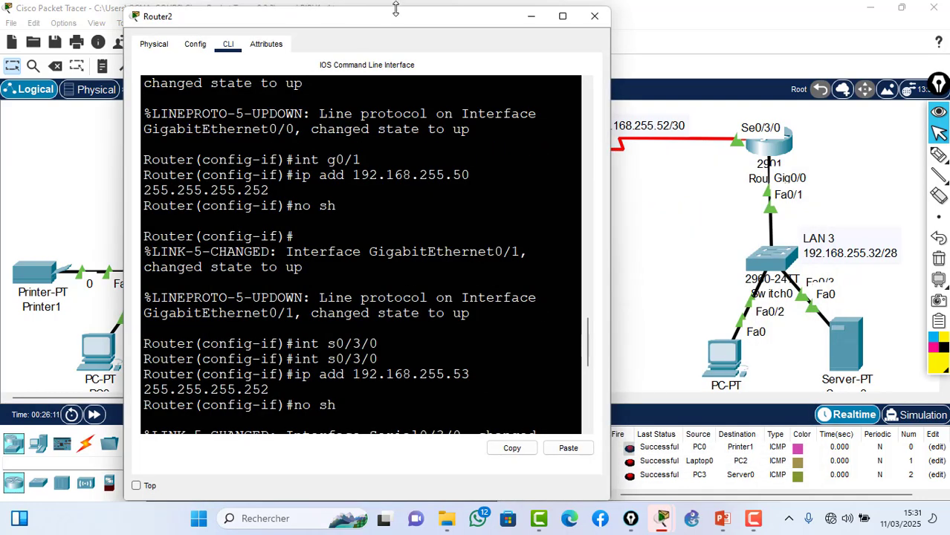
drag(396, 8, 452, 231)
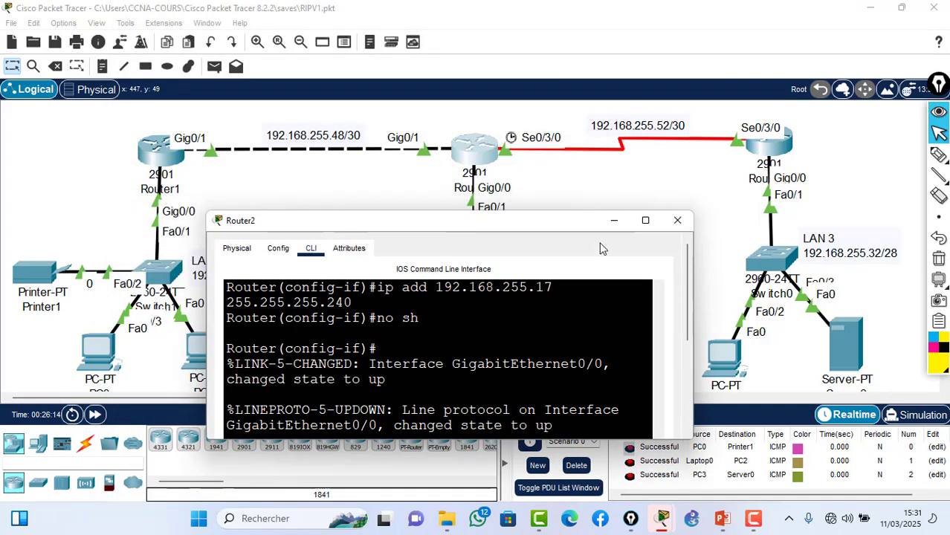
drag(527, 230, 329, 186)
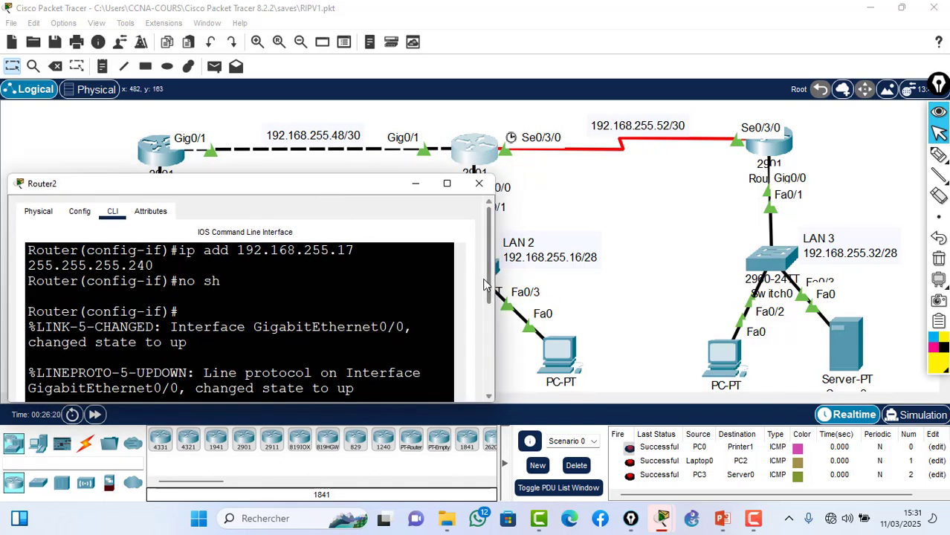
drag(489, 271, 479, 367)
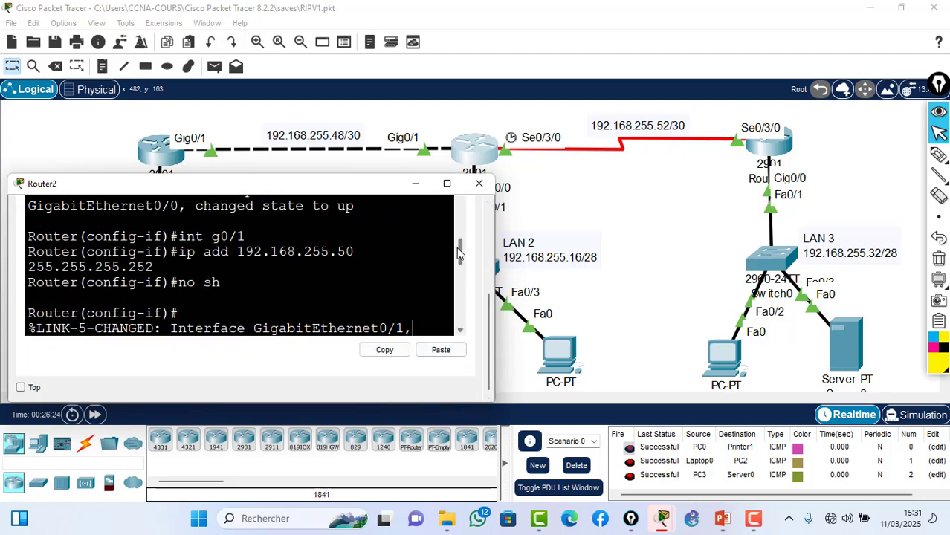
drag(459, 250, 460, 311)
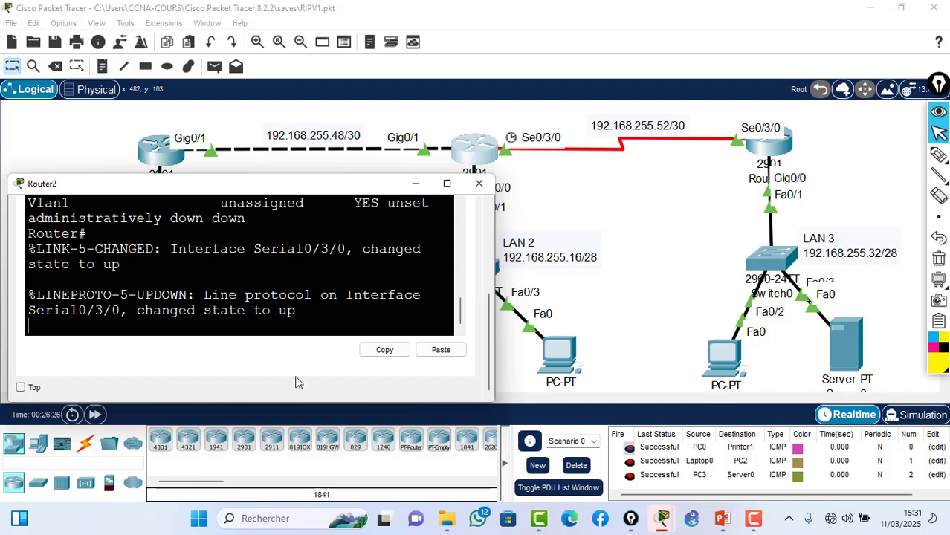
key(Return)
text(co)
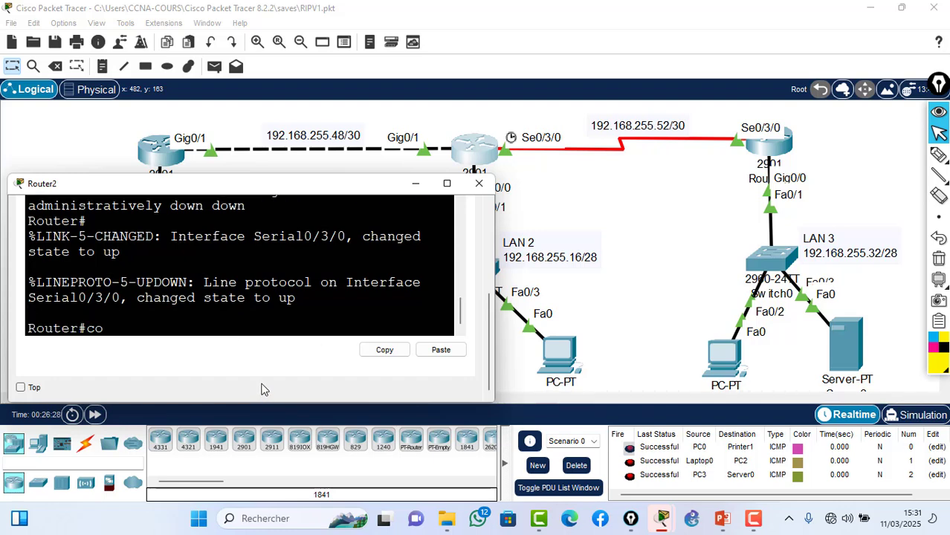
text(nf t)
key(Return)
Step: Start RIP on Router2 with router rip and set it to version 2
text(r)
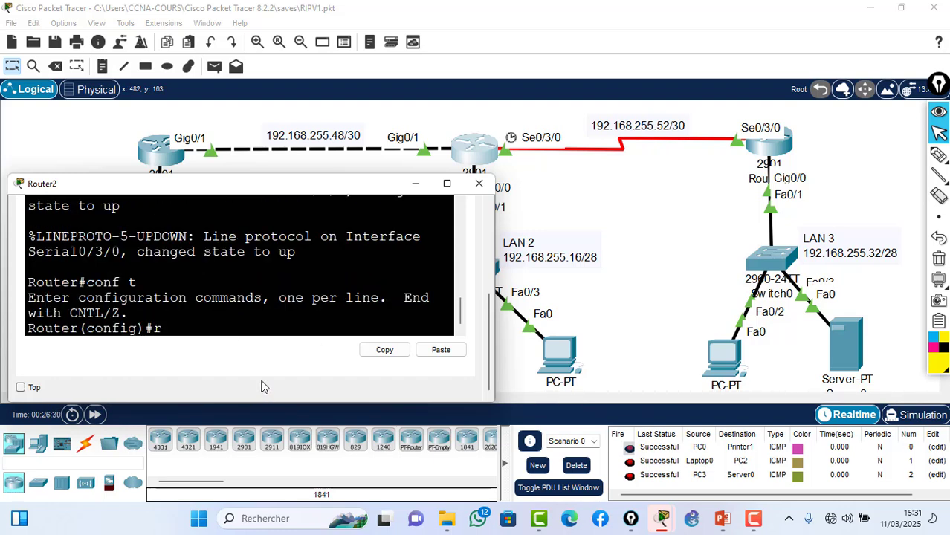
text(outer)
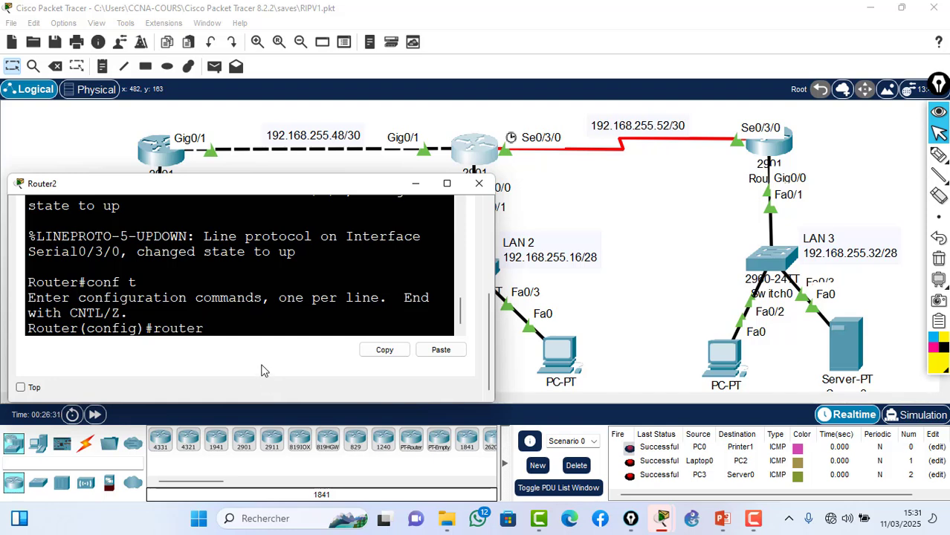
text( rip)
key(Return)
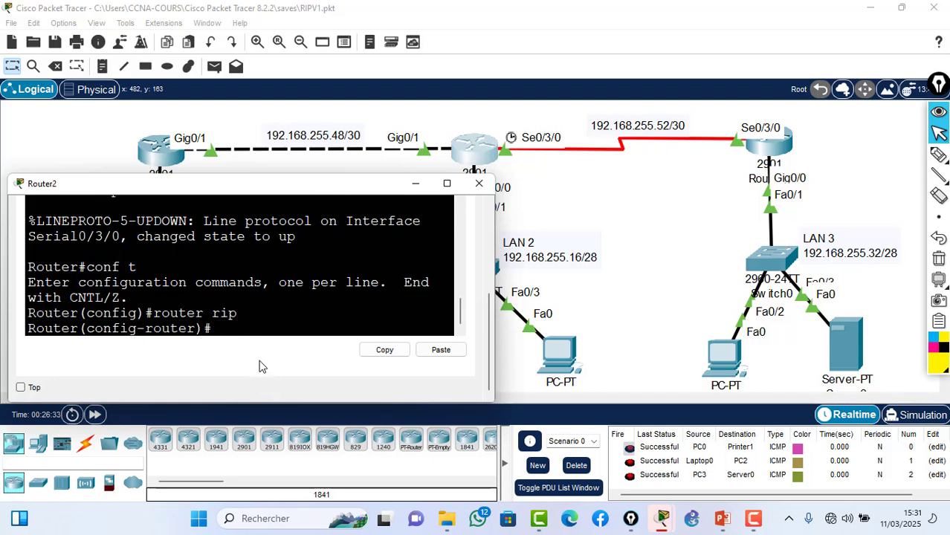
text(version 2)
key(Return)
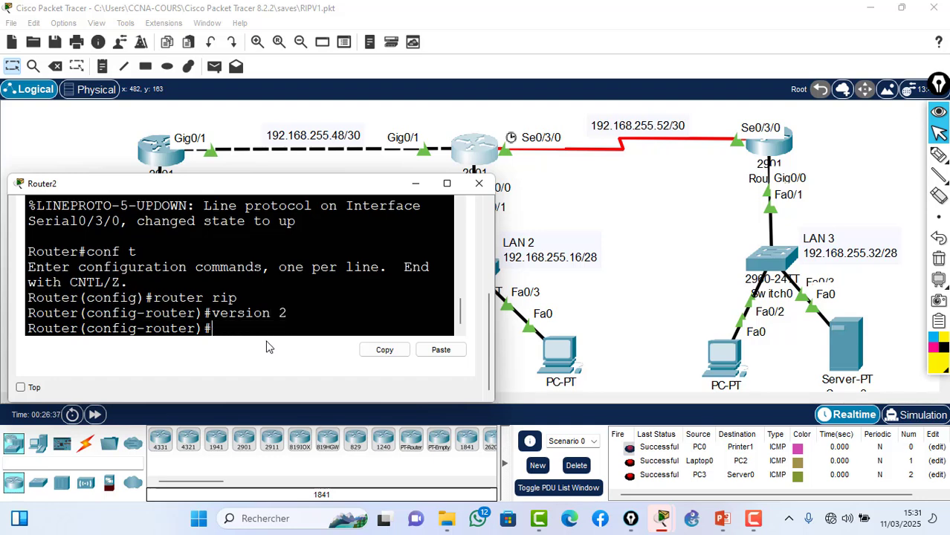
Step: Advertise networks 192.168.255.16, 192.168.255.48 and 192.168.255.52 in Router2's RIP configuration
text(network 192.168.)
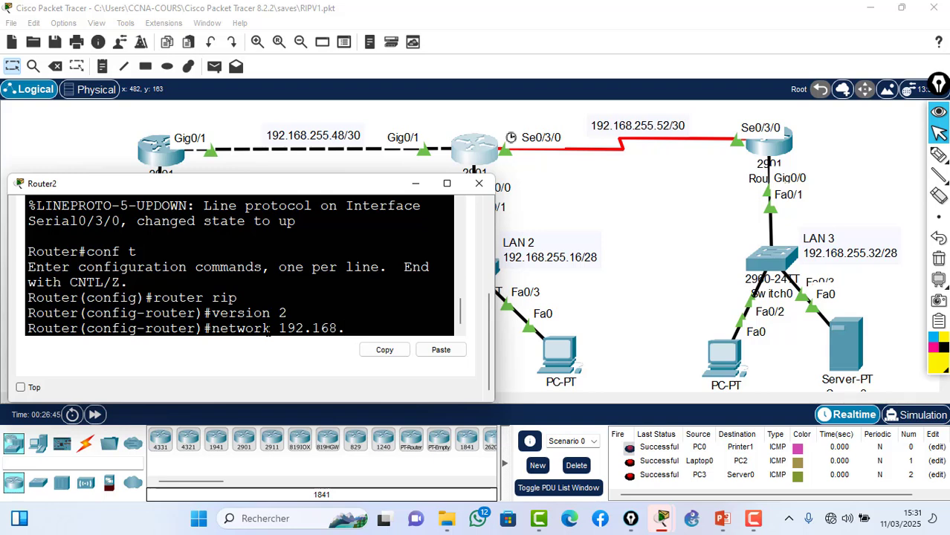
text(55.16)
key(Return)
text(ne)
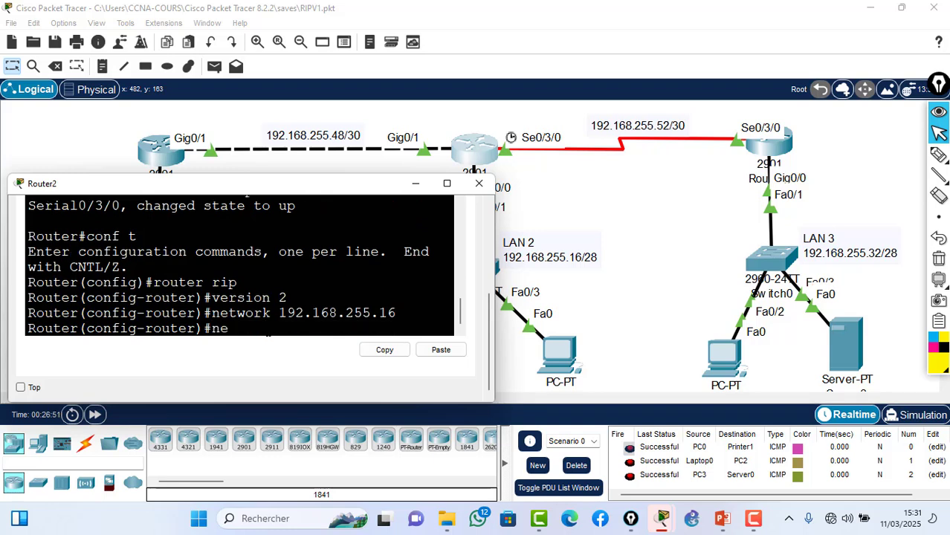
text(twork 192.168)
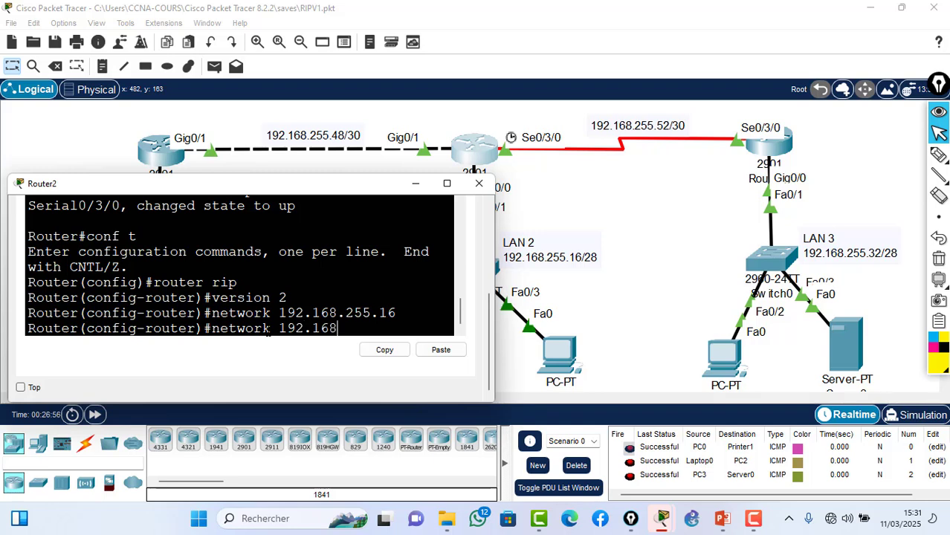
text(.255.48)
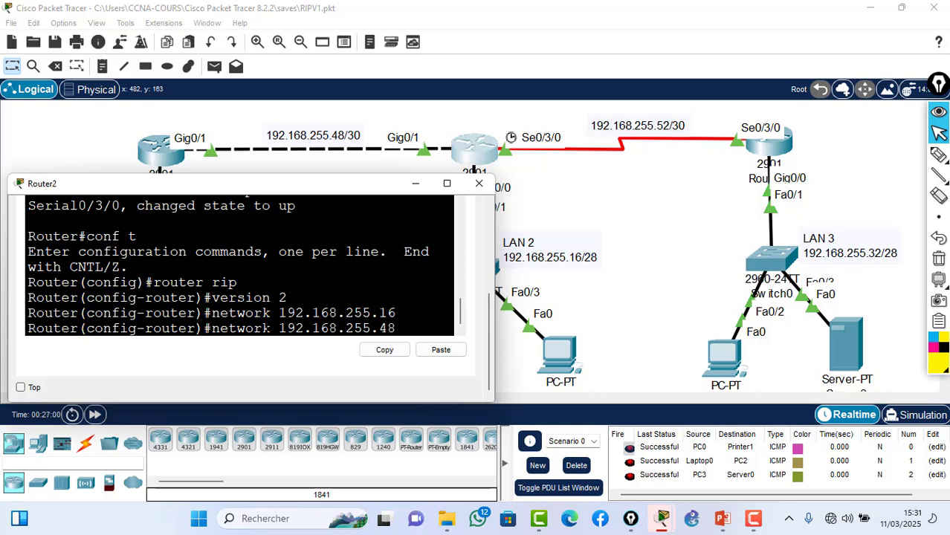
key(Return)
text(net)
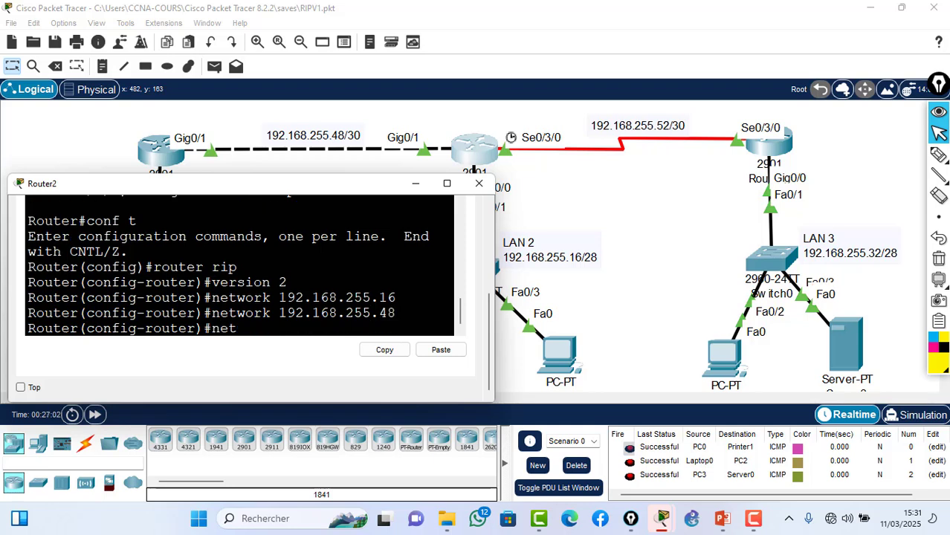
text(work 192.16)
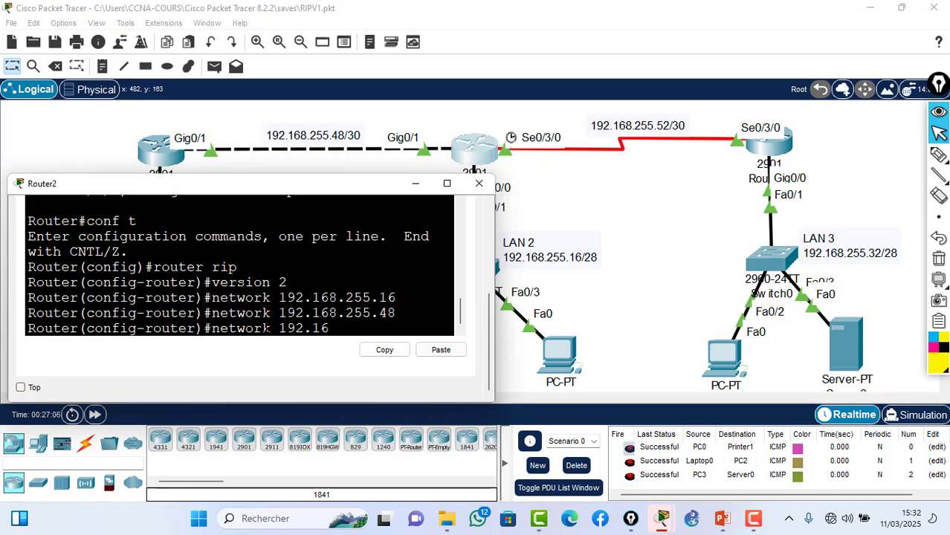
text(8.255.52)
key(Return)
Step: Leave Router2's configuration mode with end and save the configuration with wr
text(end)
key(Return)
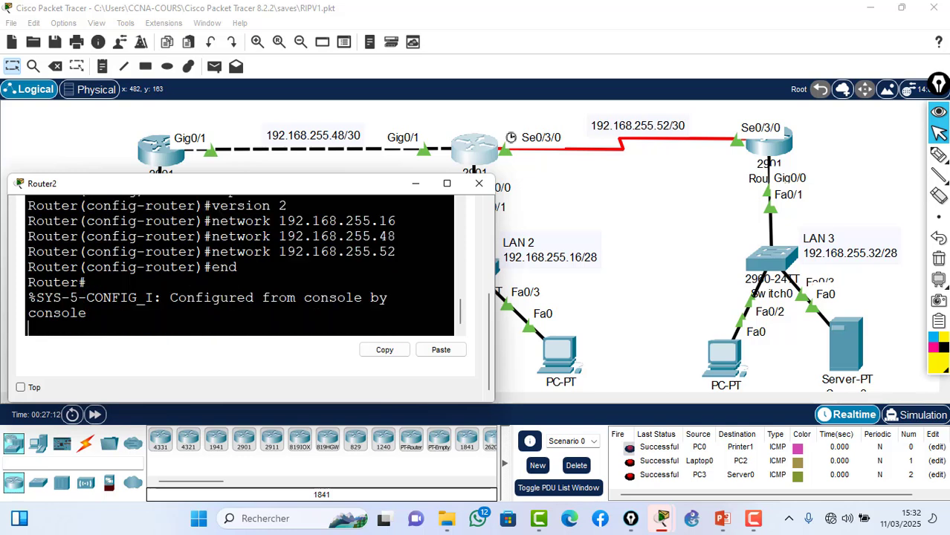
text(wr)
key(Return)
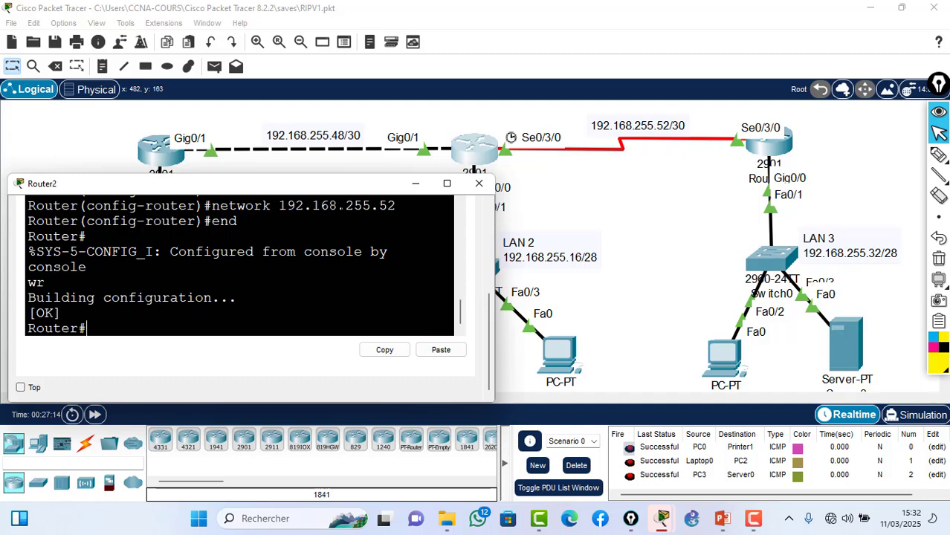
Step: Open Router0's command line, place its window below the router links, and go to the latest prompt
click(774, 146)
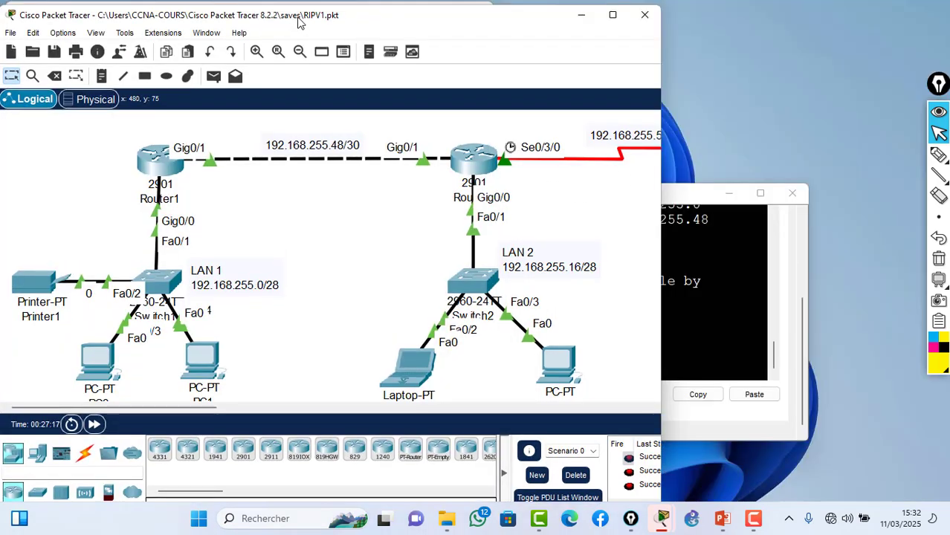
click(609, 22)
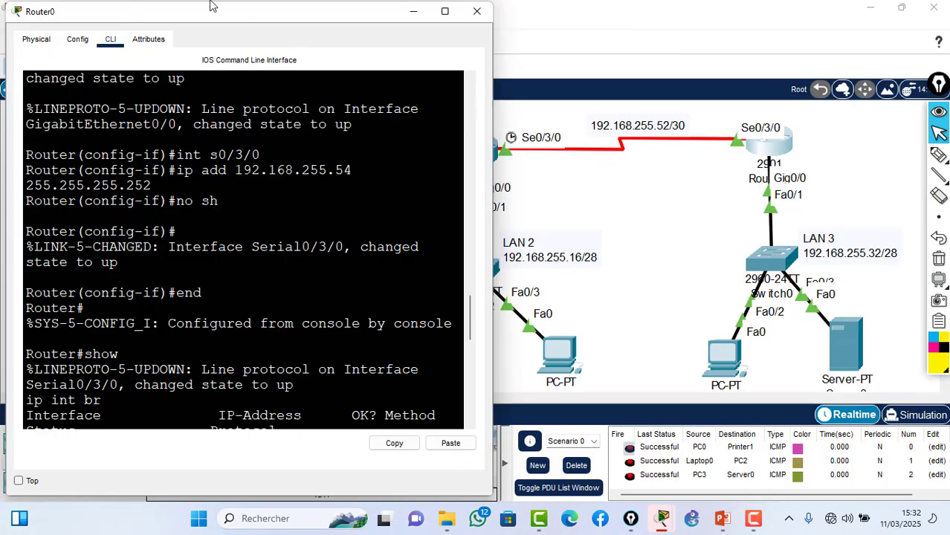
drag(233, 20, 277, 165)
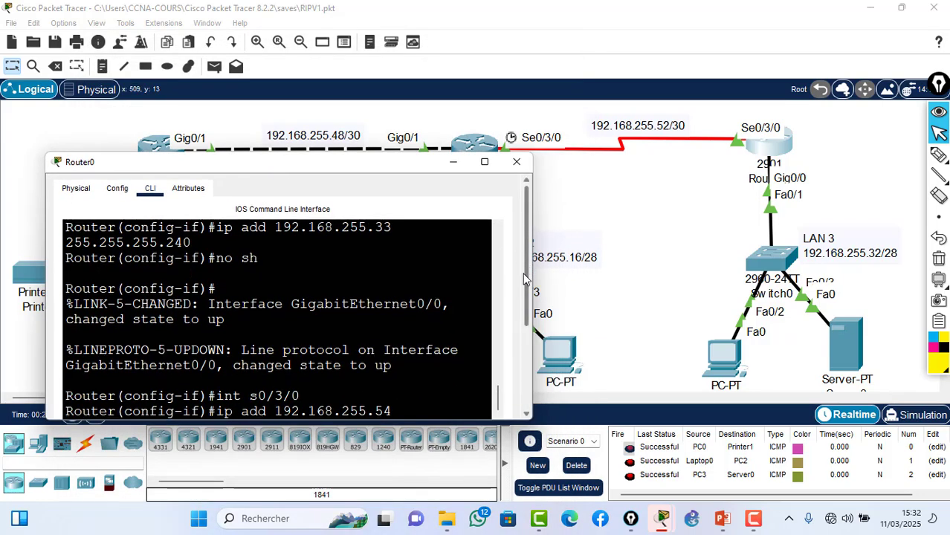
drag(499, 258, 495, 319)
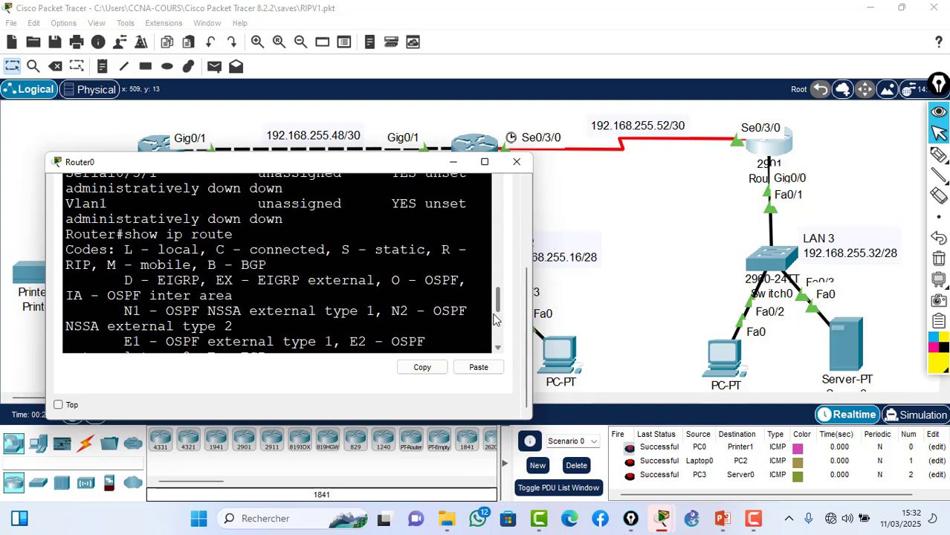
drag(66, 267, 157, 312)
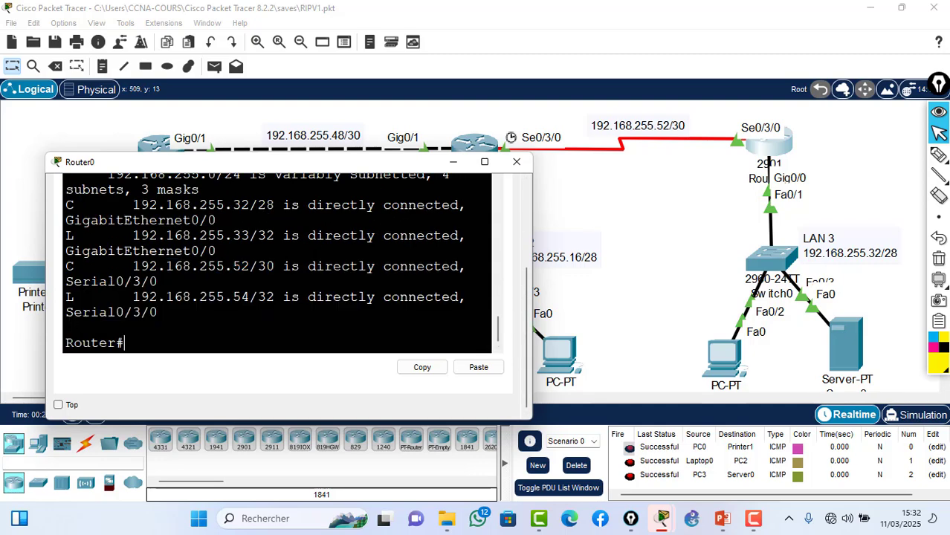
Step: Enter global configuration mode on Router0 with conf t and start RIP with router rip
text(conf t)
key(Return)
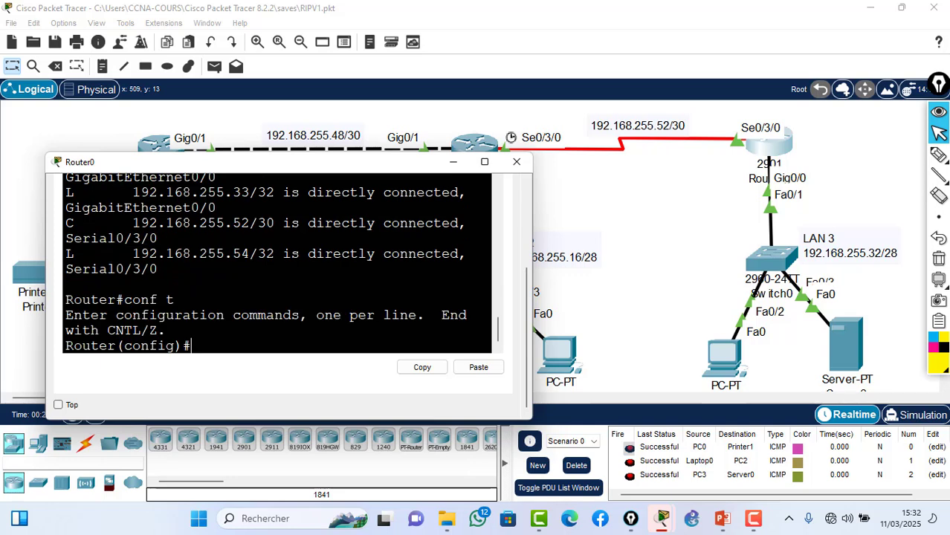
text(router rip)
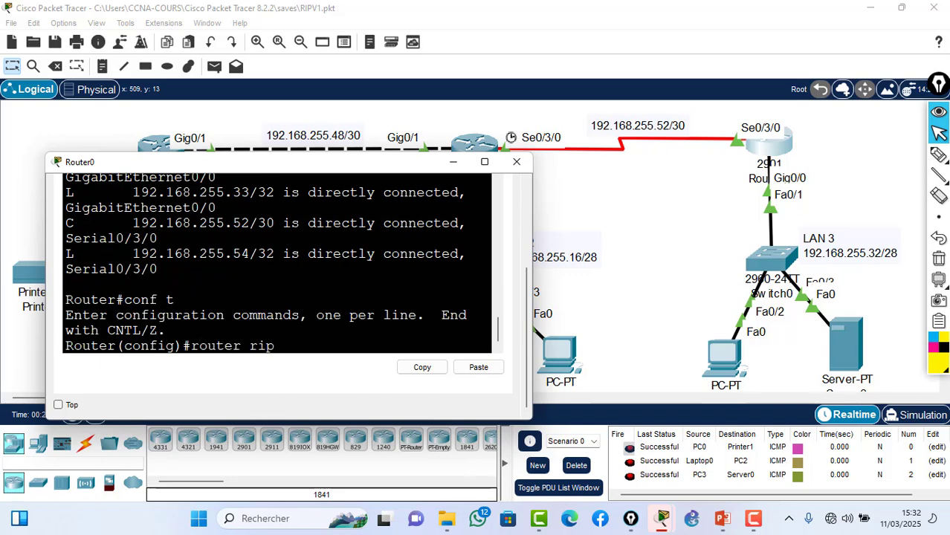
key(Return)
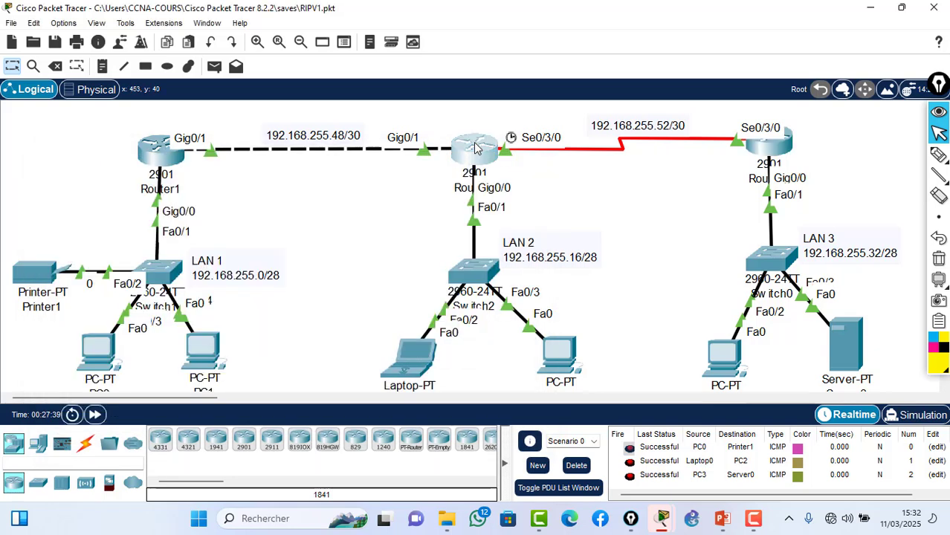
Step: Return to Router2's command line and re-enter its RIP configuration with conf t and router rip
scroll(239, 265, up, 2)
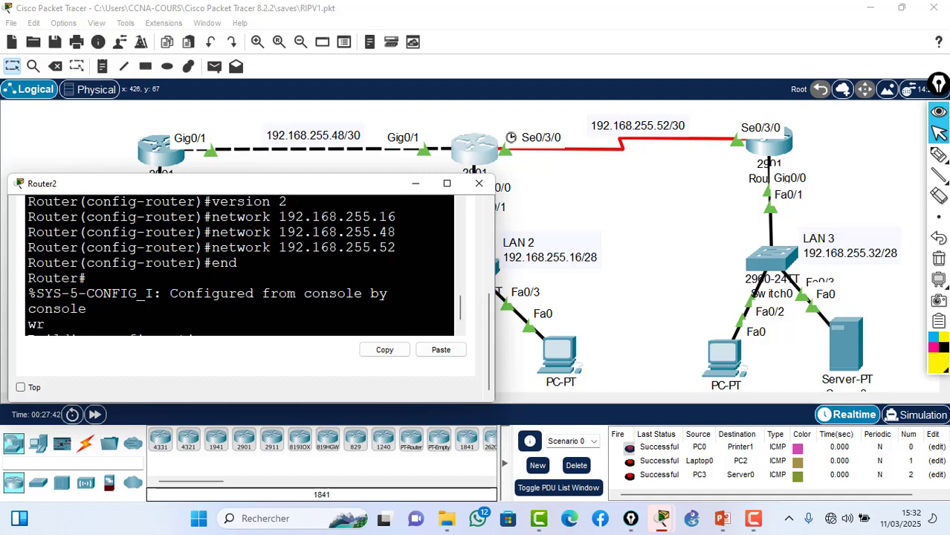
scroll(239, 265, down, 1)
scroll(240, 265, down, 1)
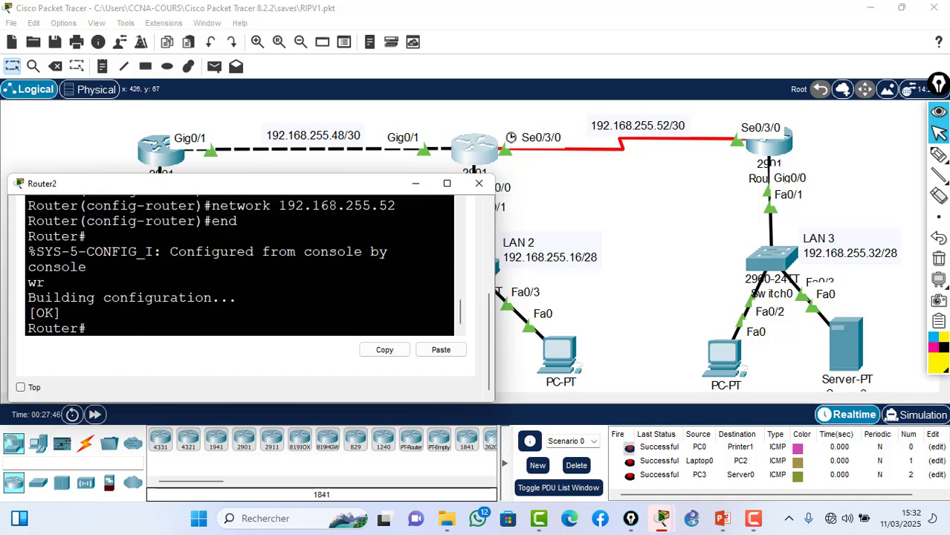
text(conf t)
key(Return)
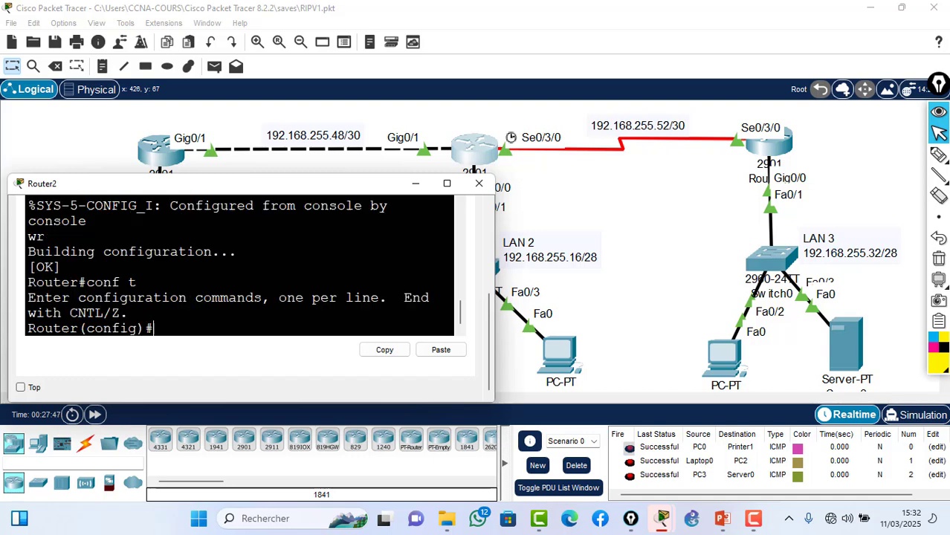
text(router rip)
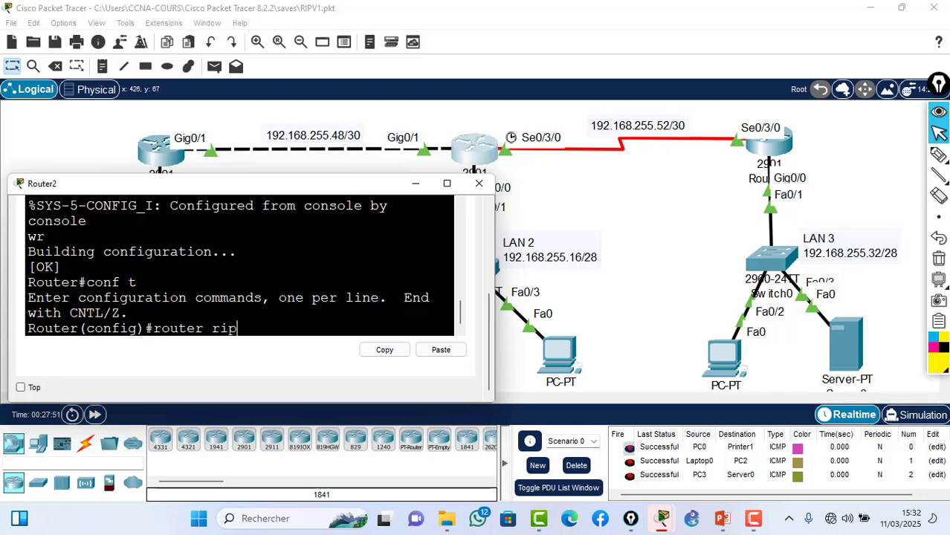
key(Return)
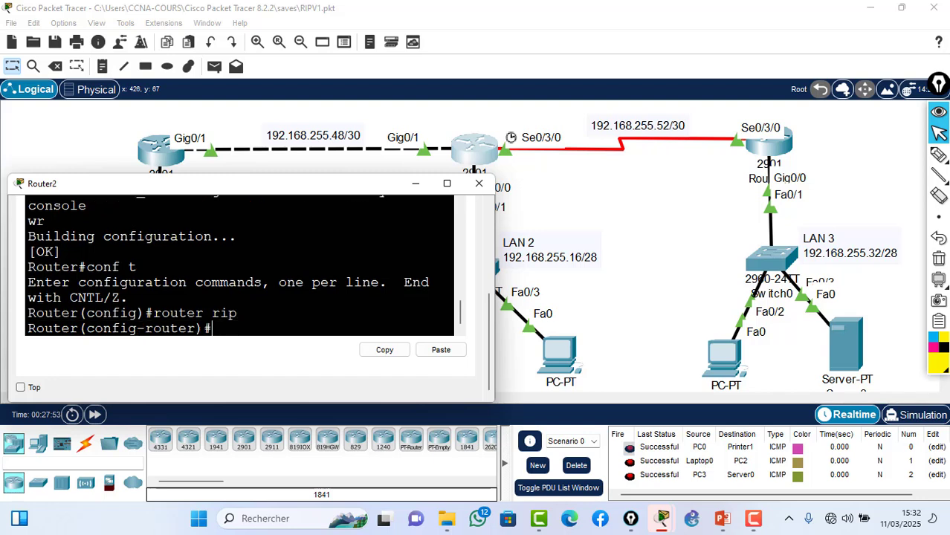
Step: Disable summarization on Router2 with no auto-summary, then exit with end and save the configuration with wr
text(no)
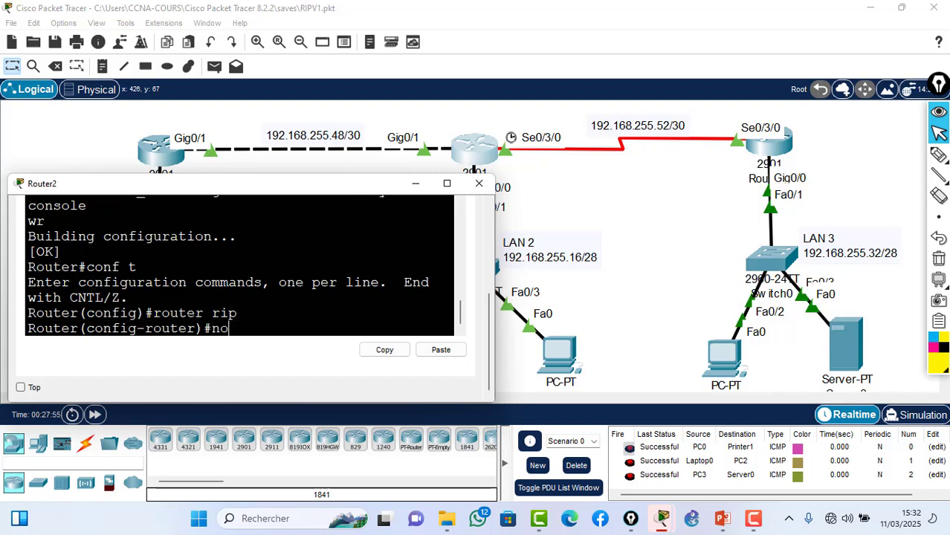
text( auto)
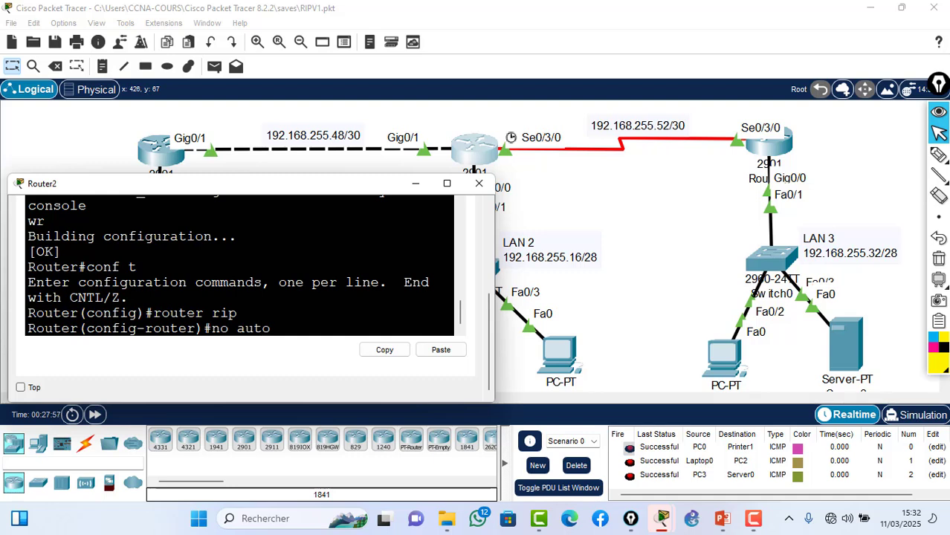
text(-summary)
key(Return)
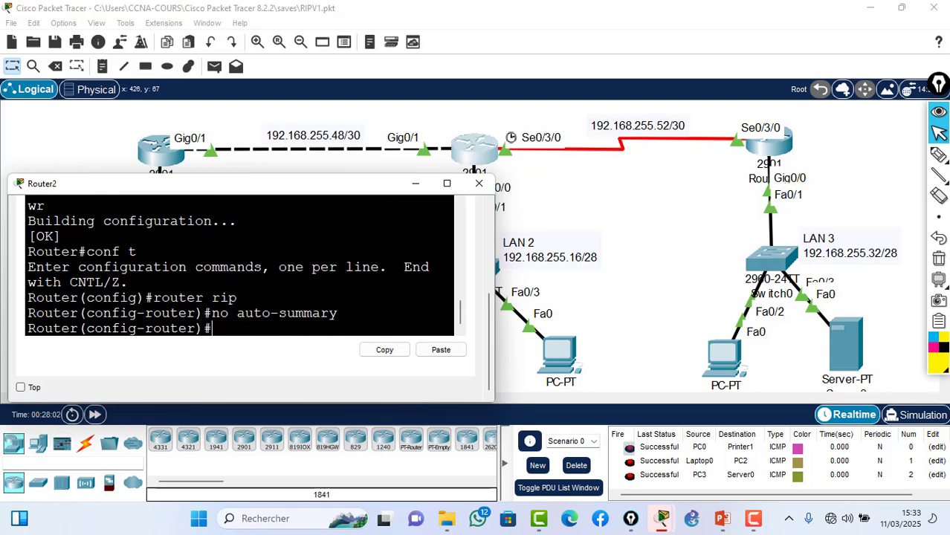
text(end)
key(Return)
key(Return)
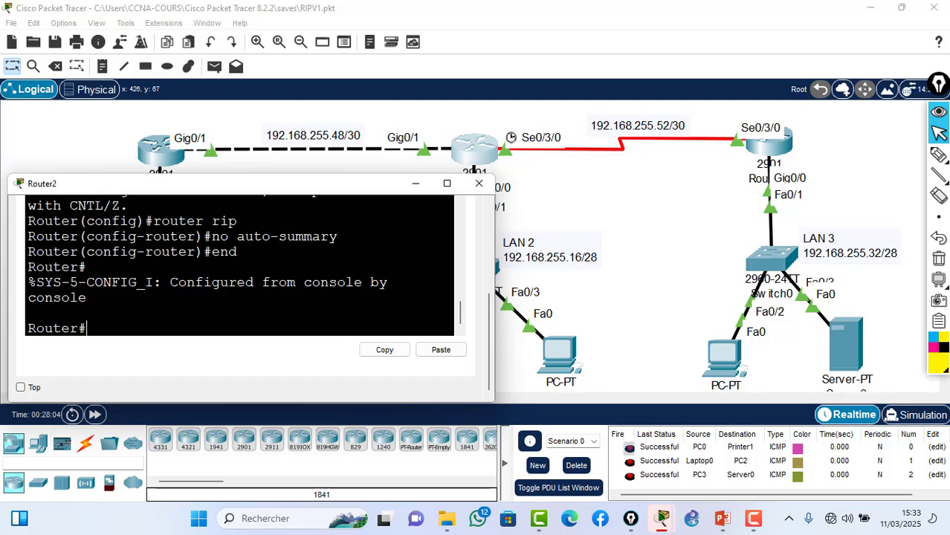
text(wr)
key(Return)
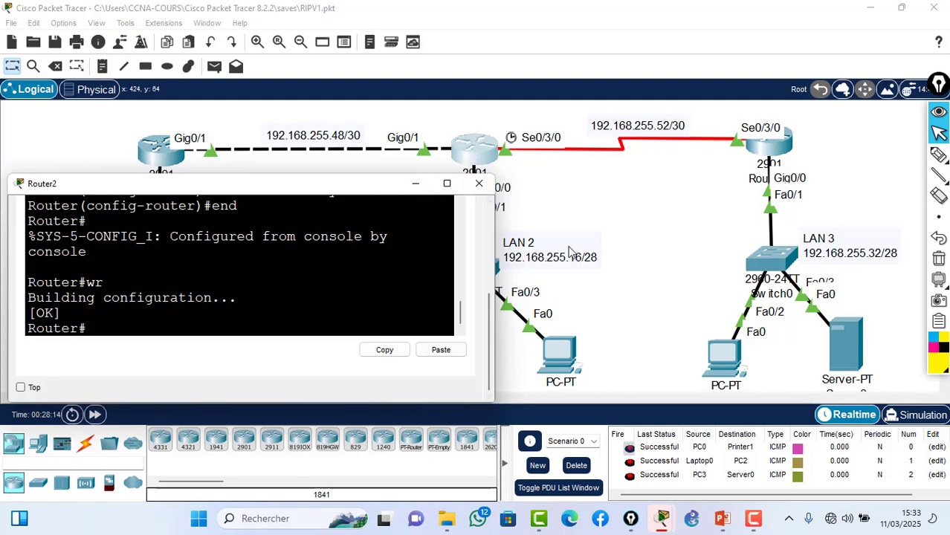
Step: Return to Router0's command line and advertise networks 192.168.255.52 and 192.168.255.32 in its RIP configuration
scroll(460, 318, up, 2)
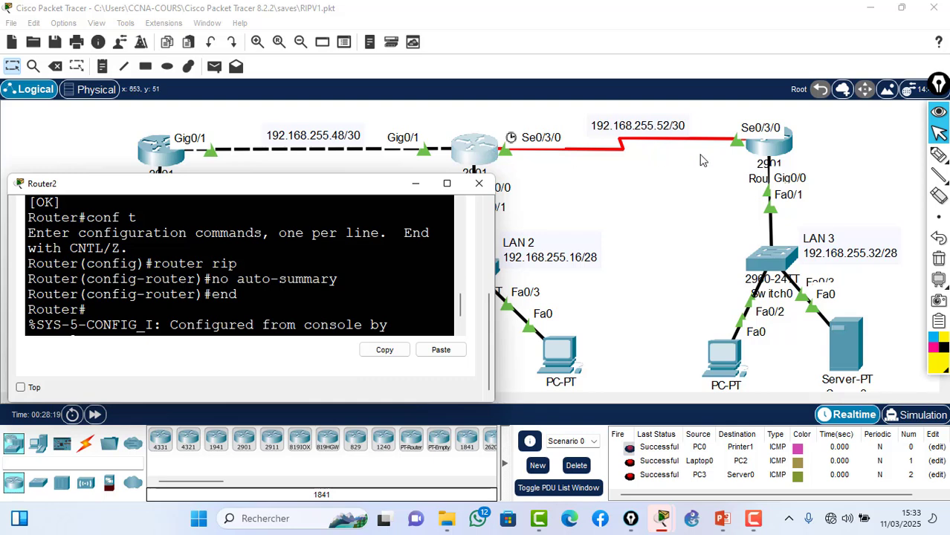
click(773, 151)
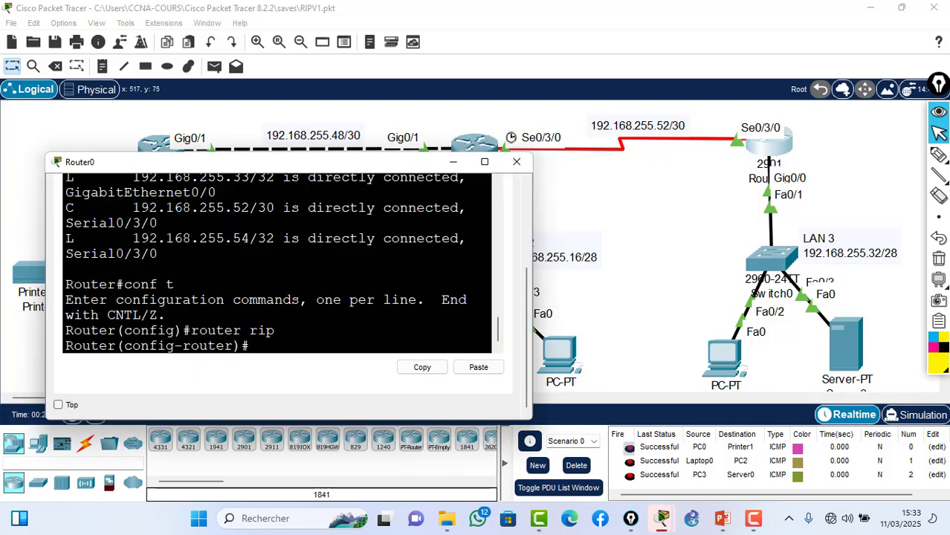
text(network 1)
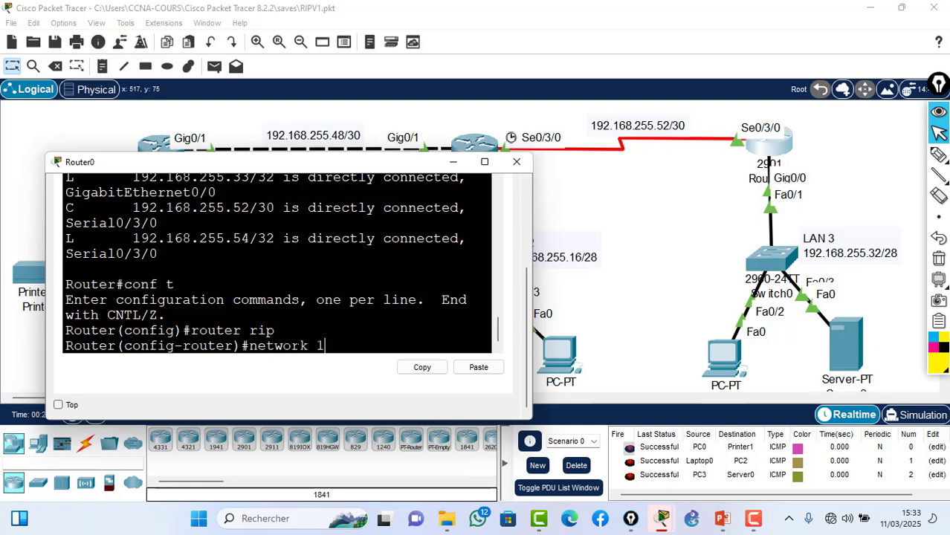
text(92.168.255)
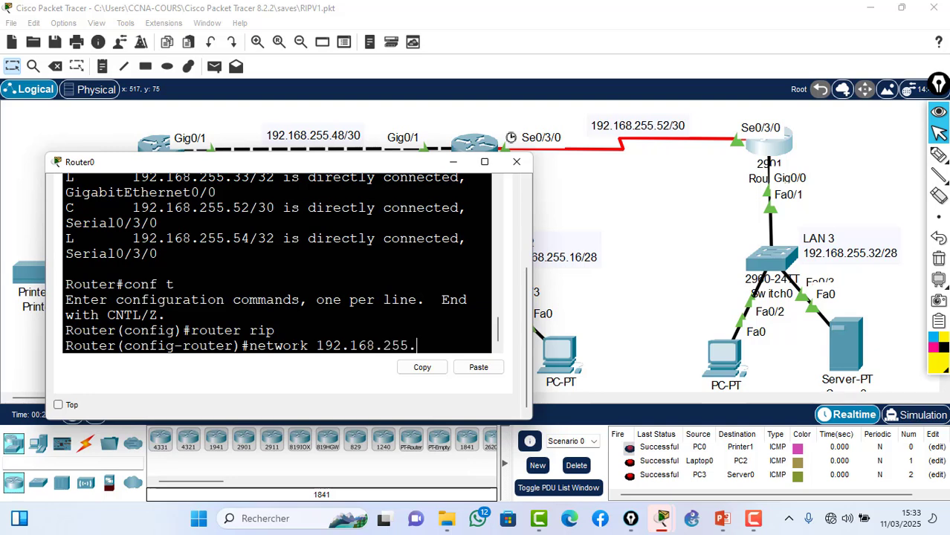
text(.52)
key(Return)
text(ne)
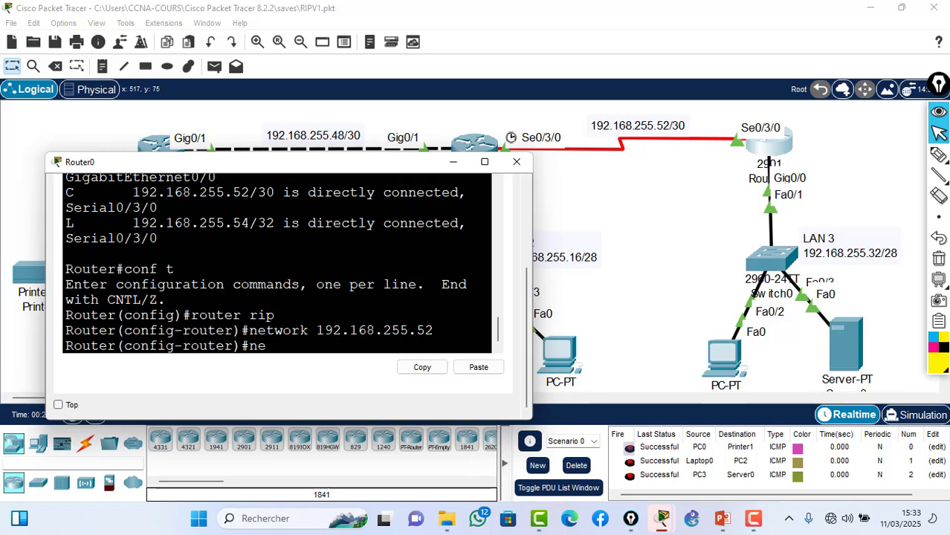
text(twork 192.168)
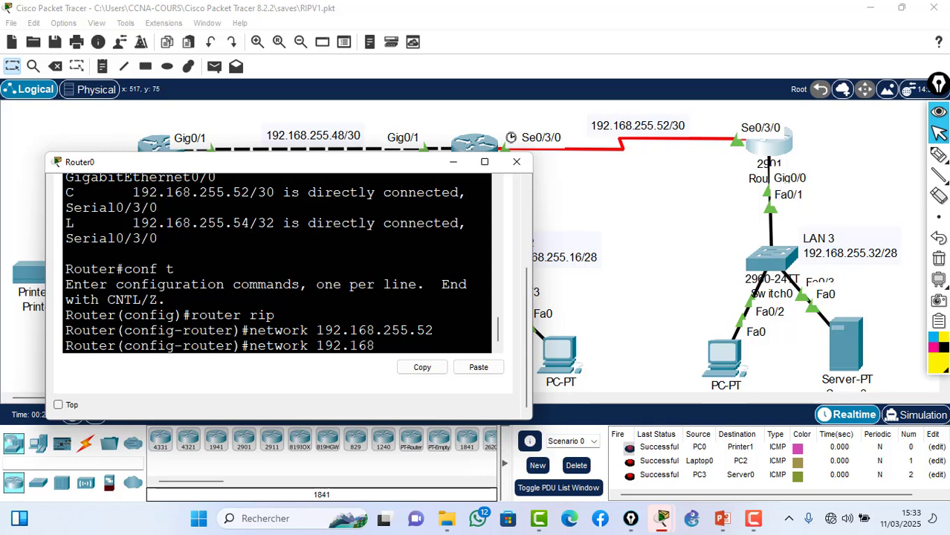
text(.255.32)
key(Return)
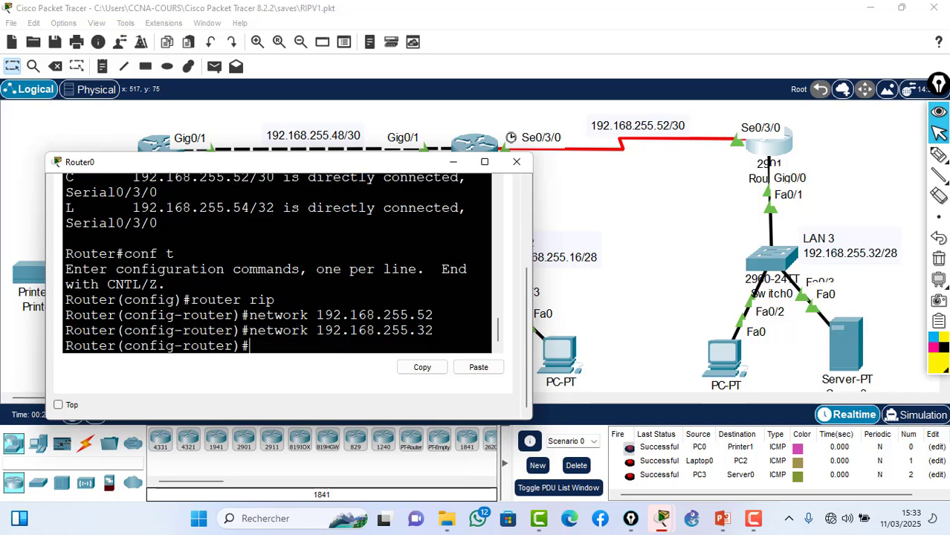
Step: Set Router0's RIP process to version 2 and disable summarization with no auto-summary
text(version 2)
key(Return)
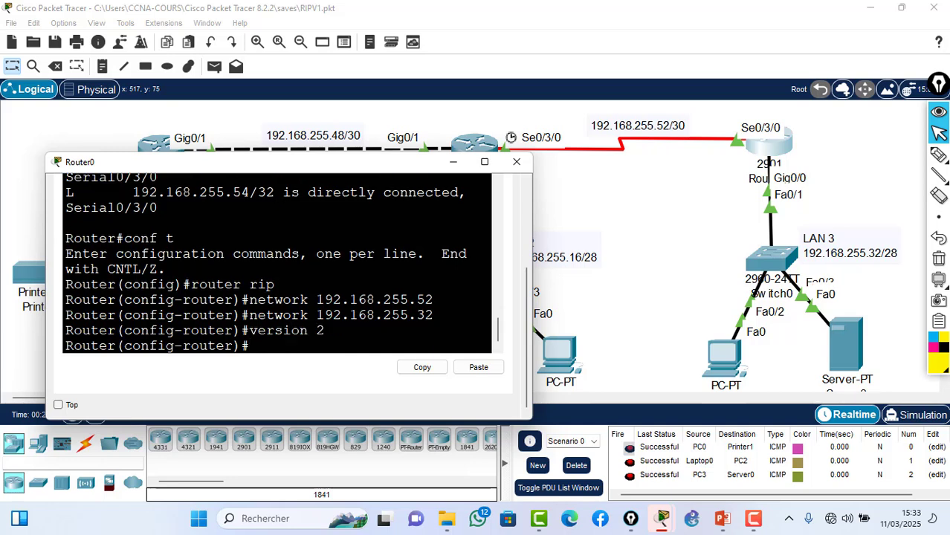
text(no auto-summa)
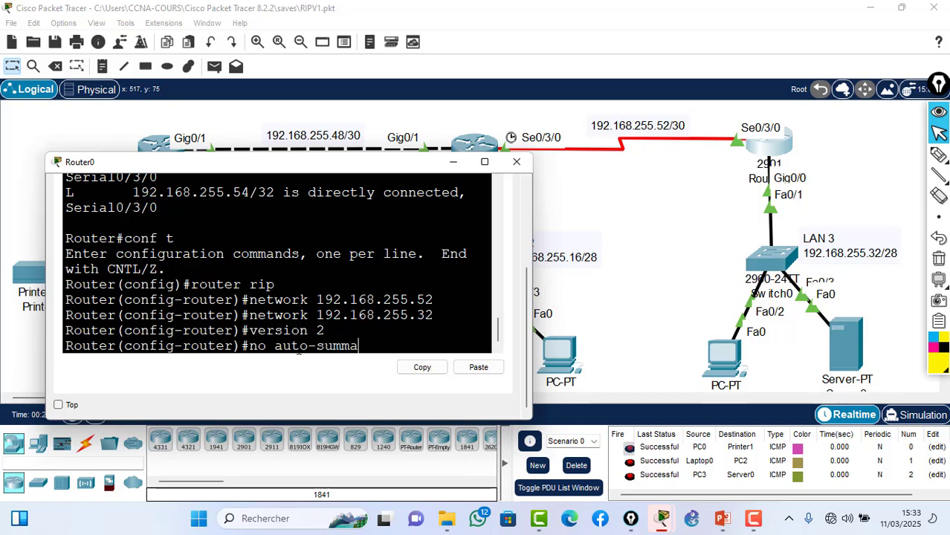
text(ry)
key(Return)
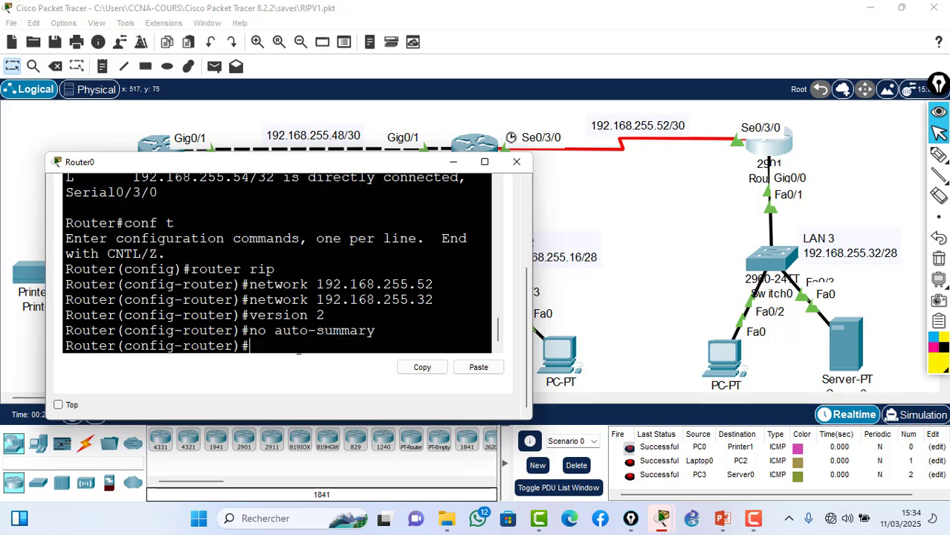
Step: Leave Router0's configuration mode with end and save the configuration with wr
text(end)
key(Return)
key(Return)
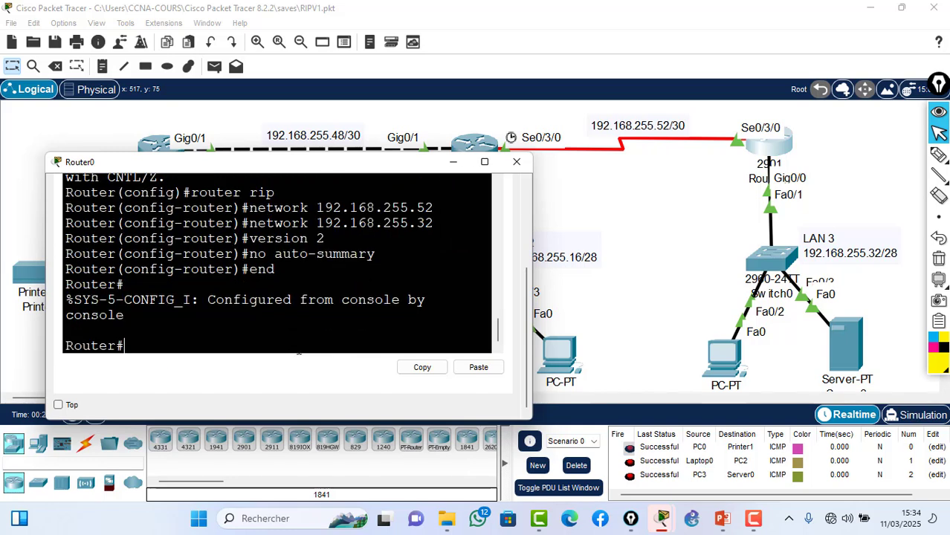
text(wr)
key(Return)
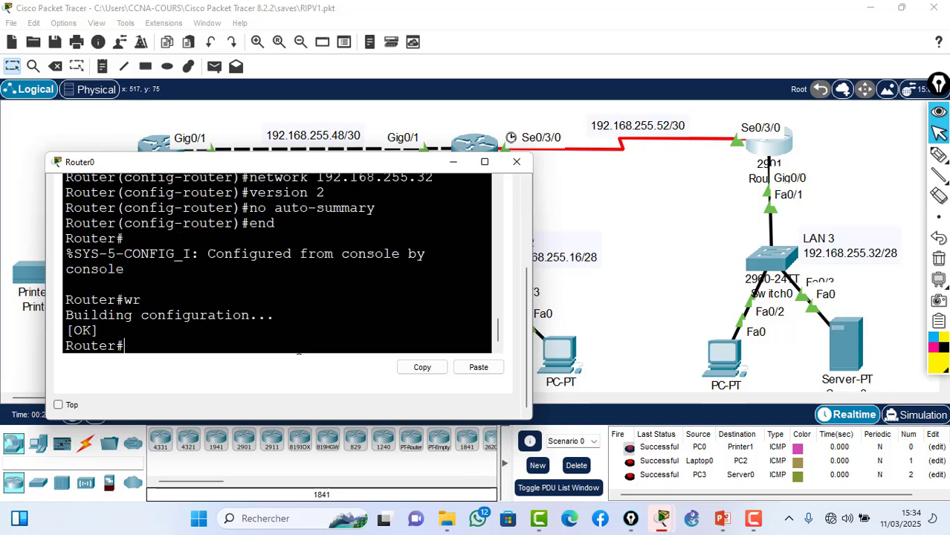
Step: Display Router0's full routing table with show ip route in an enlarged window
text(sh)
drag(533, 247, 650, 256)
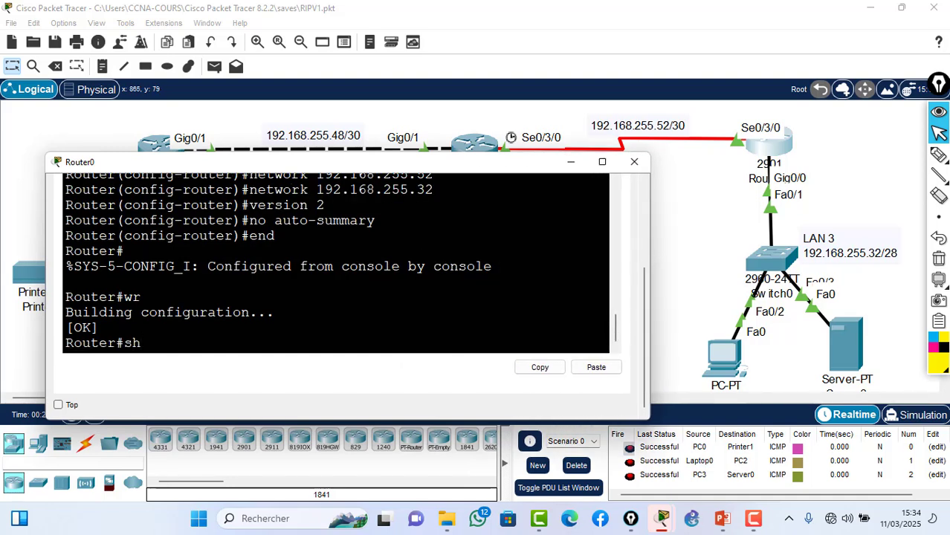
text(ow ip route)
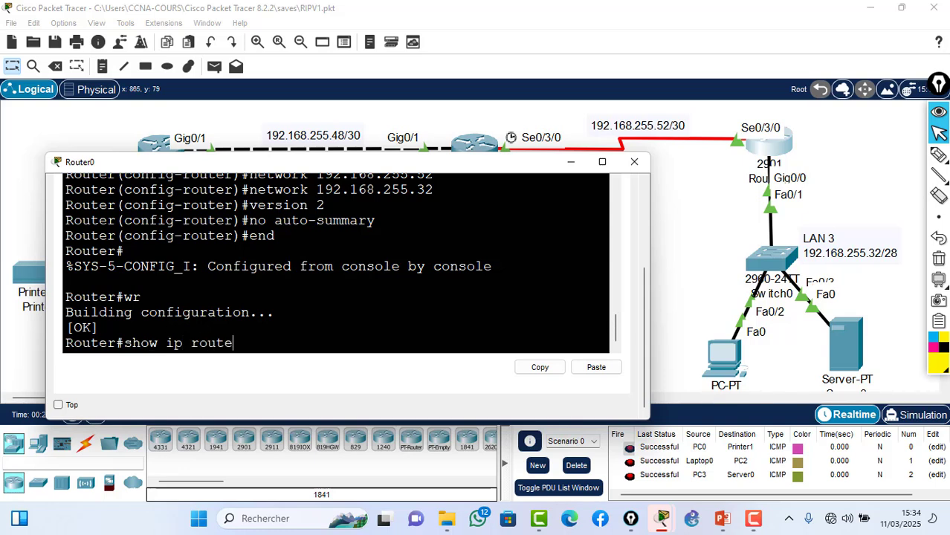
key(Return)
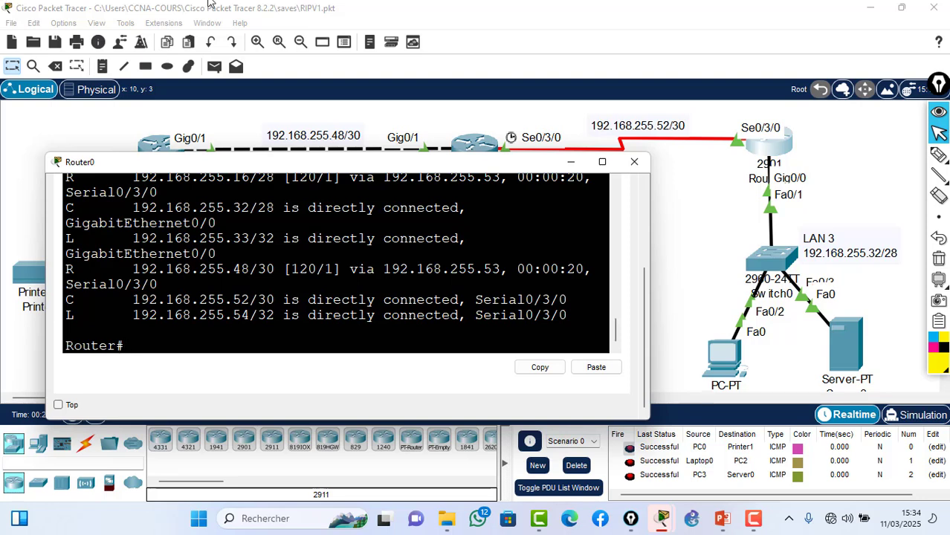
click(602, 161)
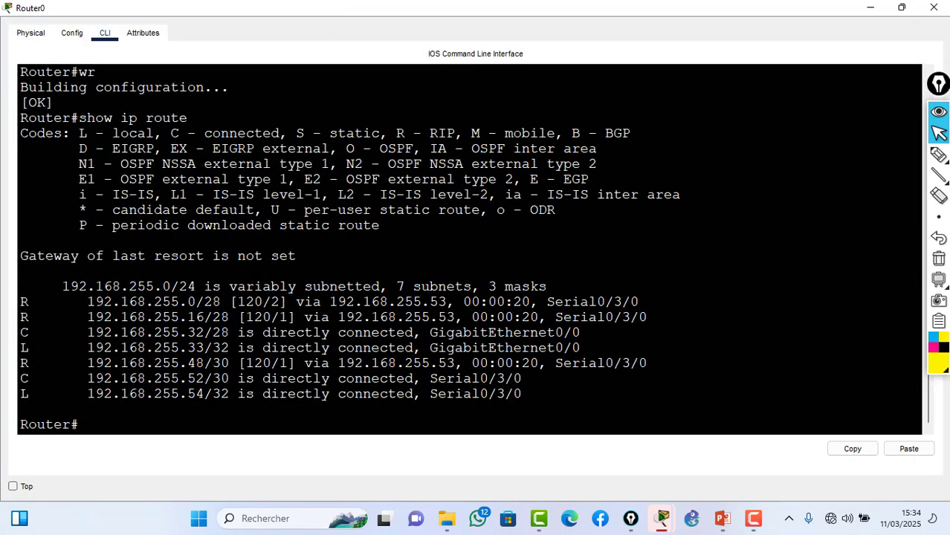
Step: Examine the RIP-learned routes and their hop-count metrics in Router0's routing table, then minimize its window
drag(23, 302, 121, 318)
drag(196, 317, 296, 318)
click(296, 318)
drag(262, 301, 236, 302)
triple_click(221, 305)
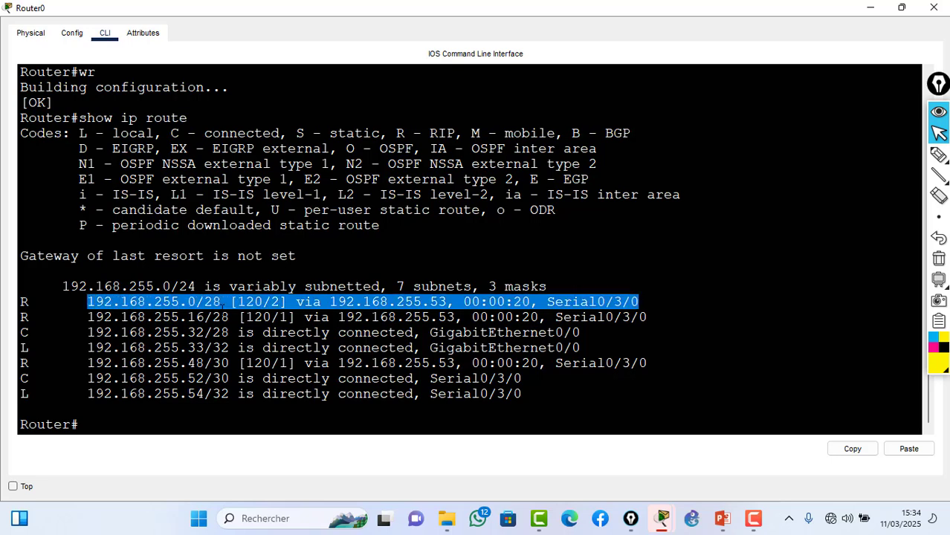
click(279, 302)
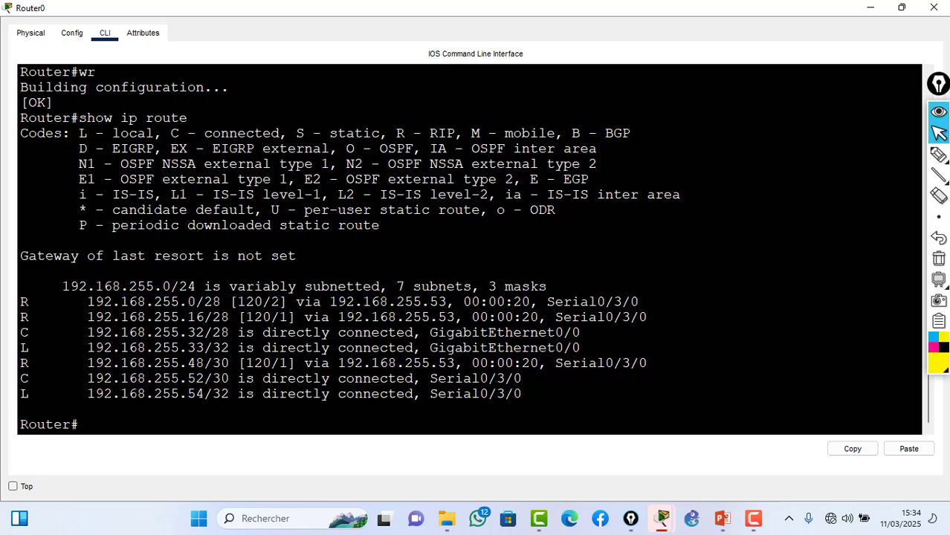
drag(281, 302, 271, 302)
drag(19, 317, 296, 317)
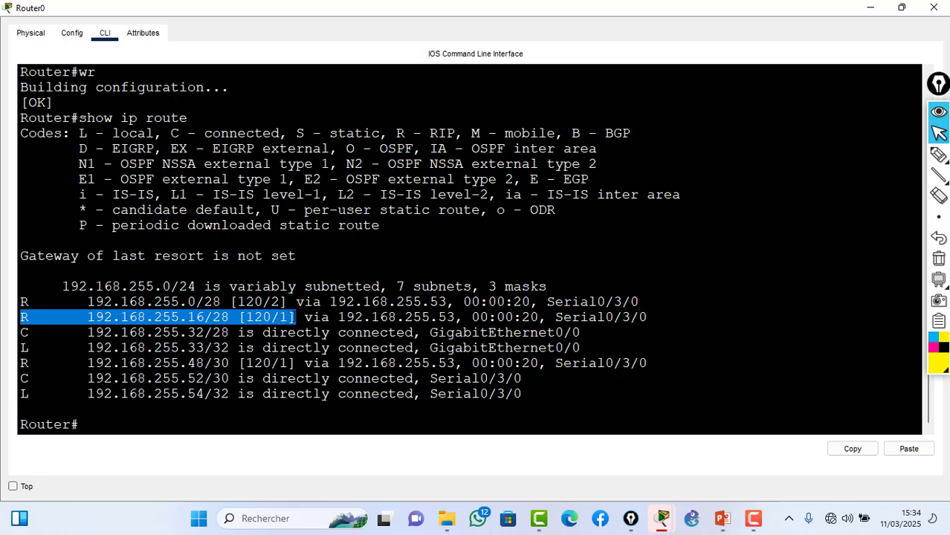
drag(20, 363, 472, 363)
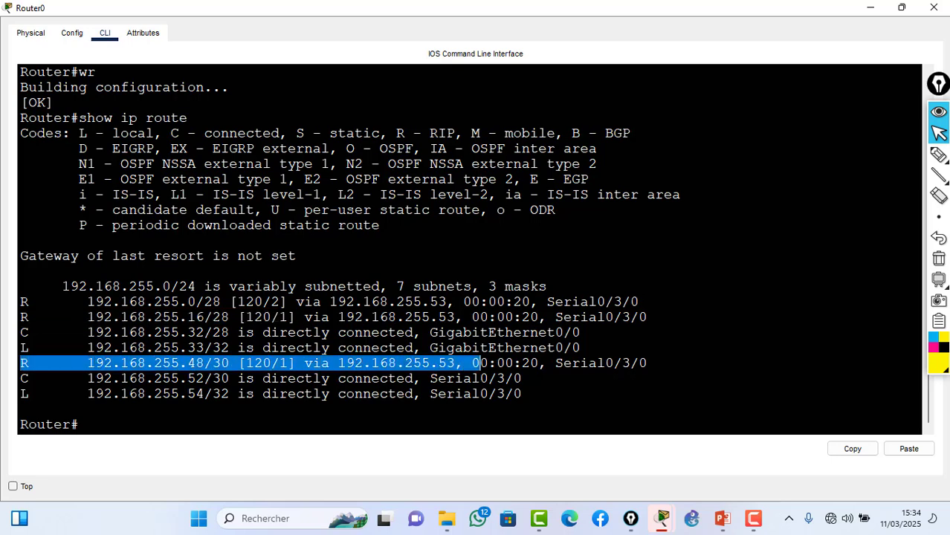
click(871, 9)
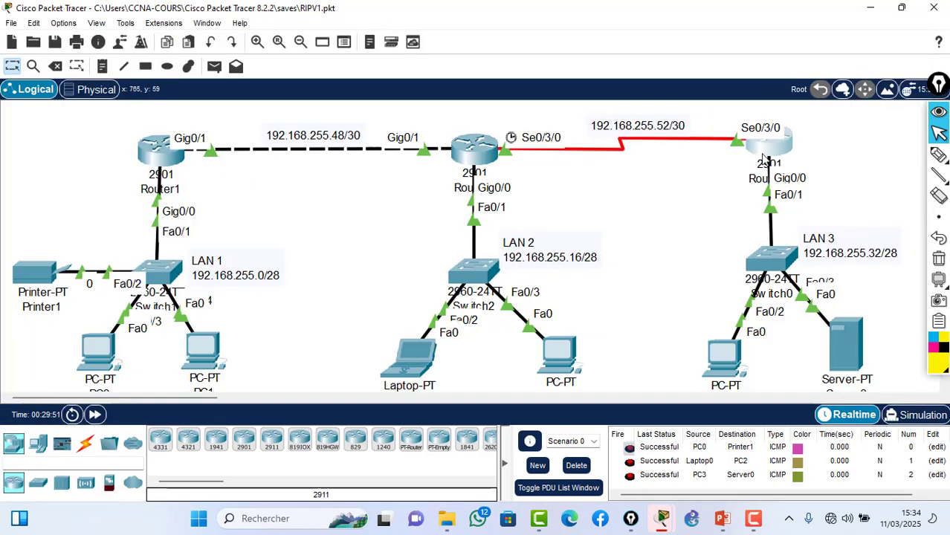
Step: List Router2's RIP-learned routes with show ip route rip, examine them in an enlarged window, and close it
click(476, 160)
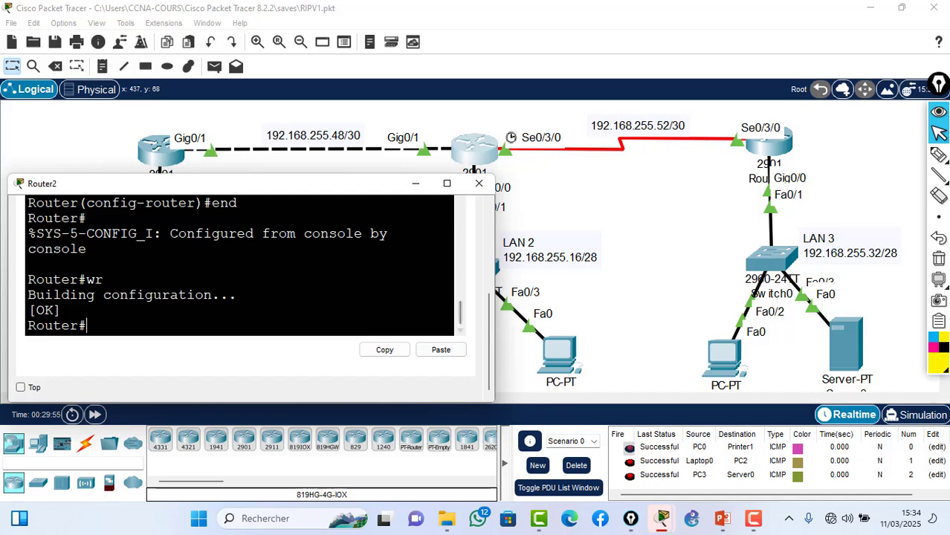
text(s)
mouse_move(725, 516)
text(ho)
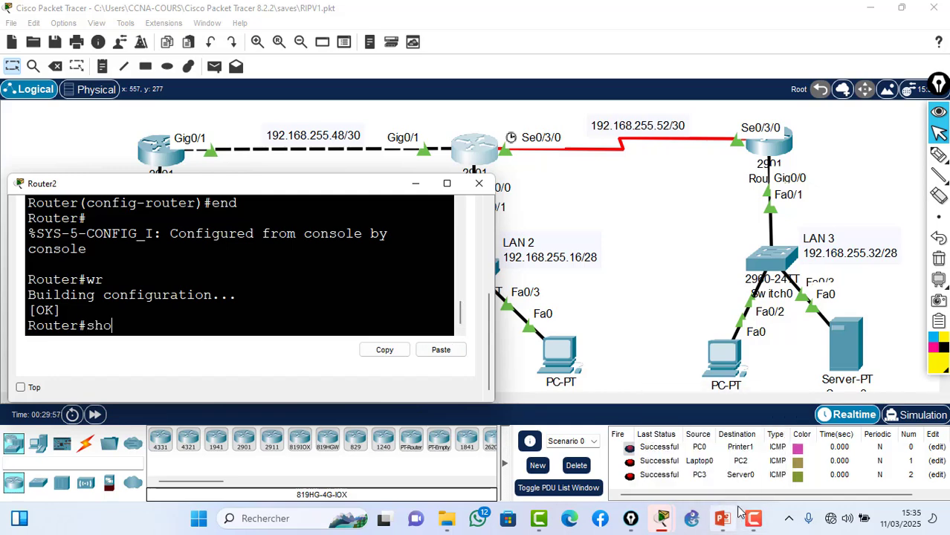
text(w ip route)
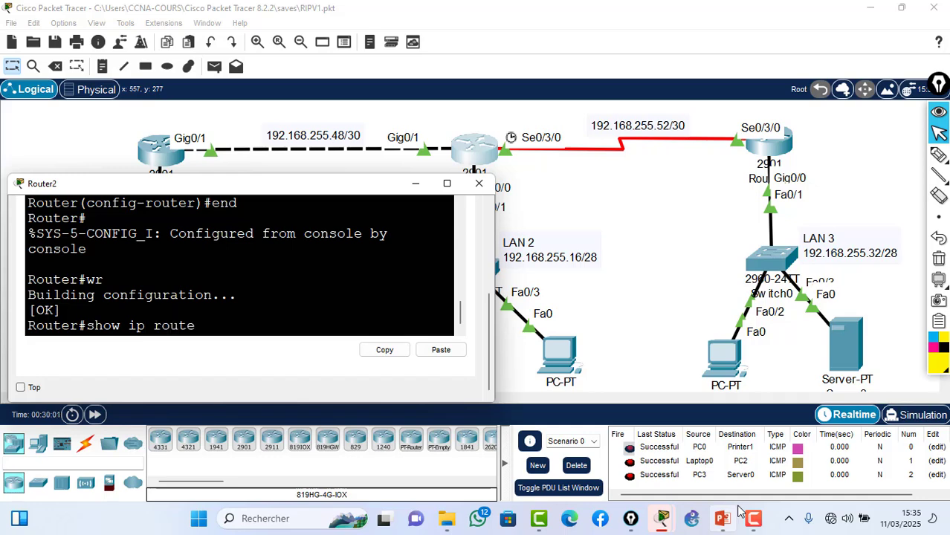
text( rip)
key(Return)
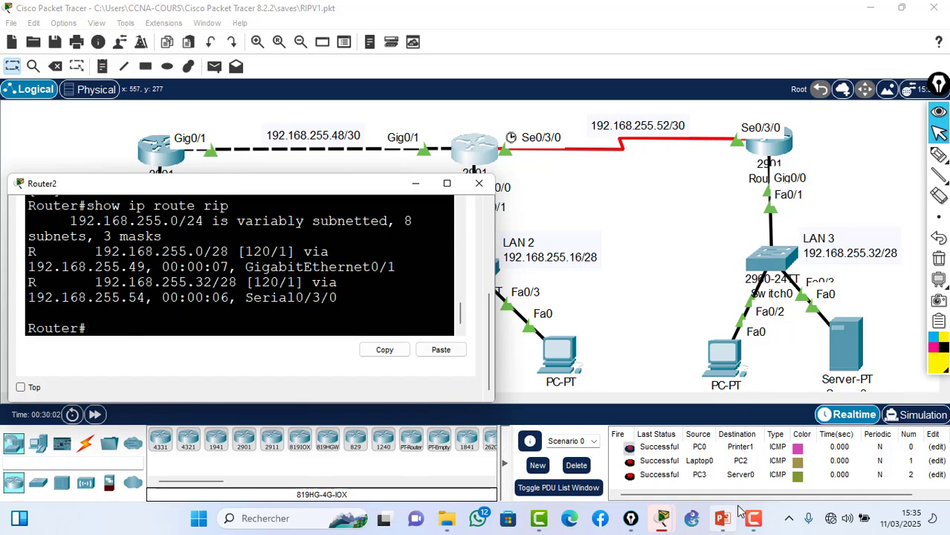
click(447, 182)
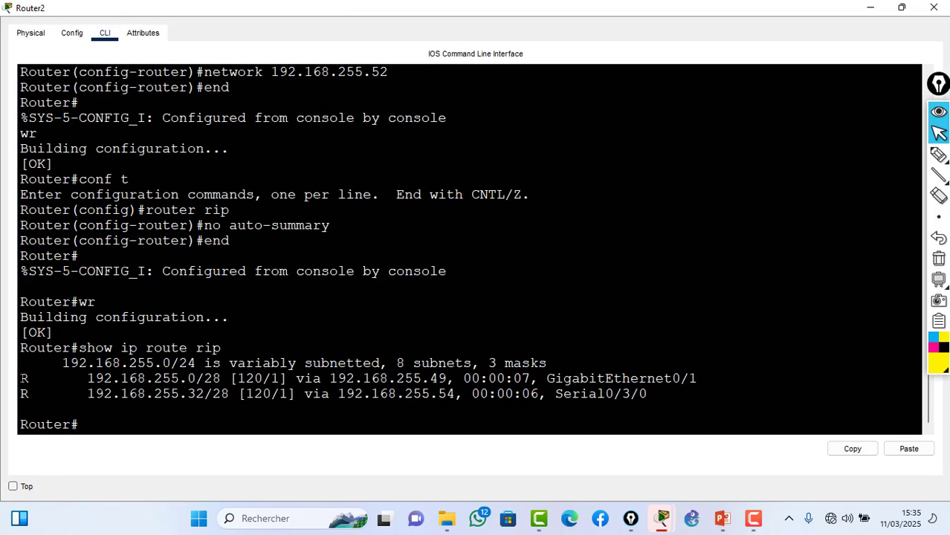
drag(20, 379, 21, 409)
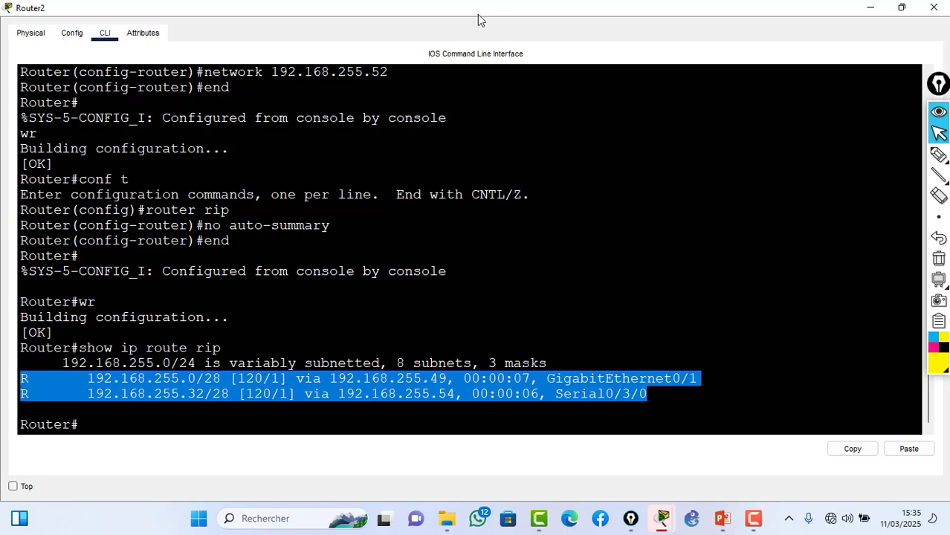
drag(477, 17, 437, 392)
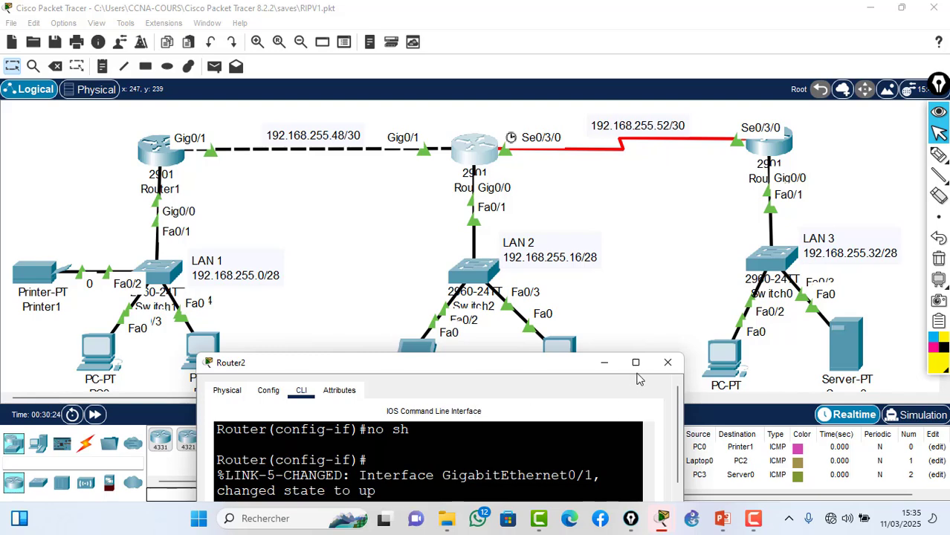
click(667, 363)
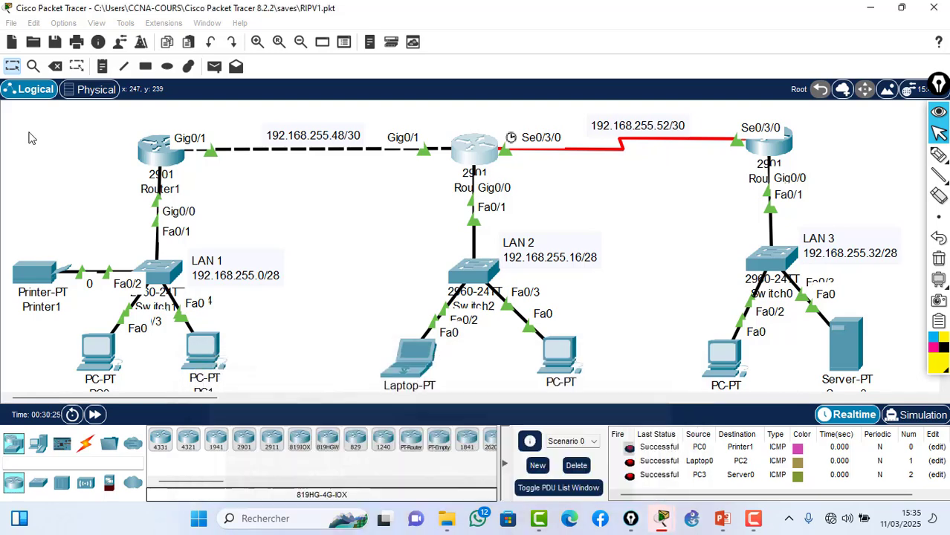
Step: List Router1's RIP routes with sh ip route rip, check their metrics in a widened window, and close it
click(158, 152)
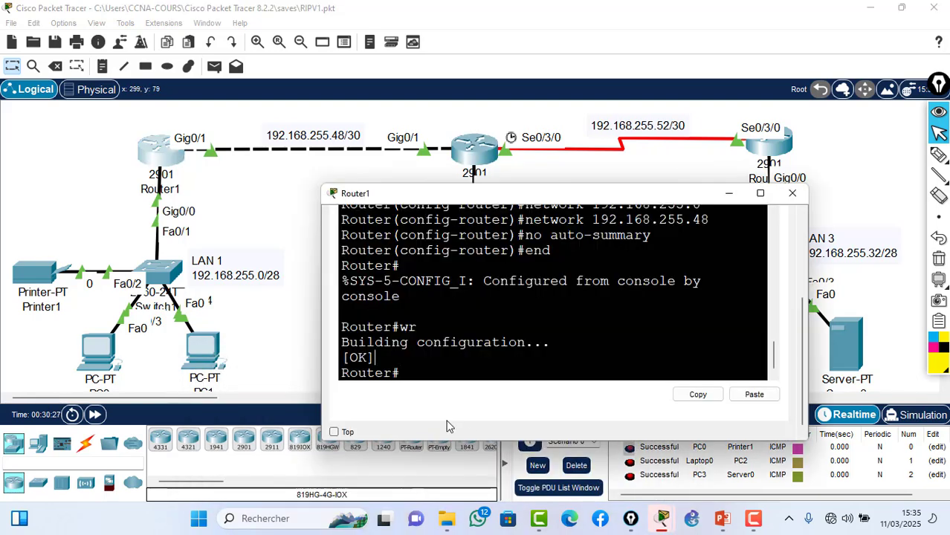
text(sh ip route ri)
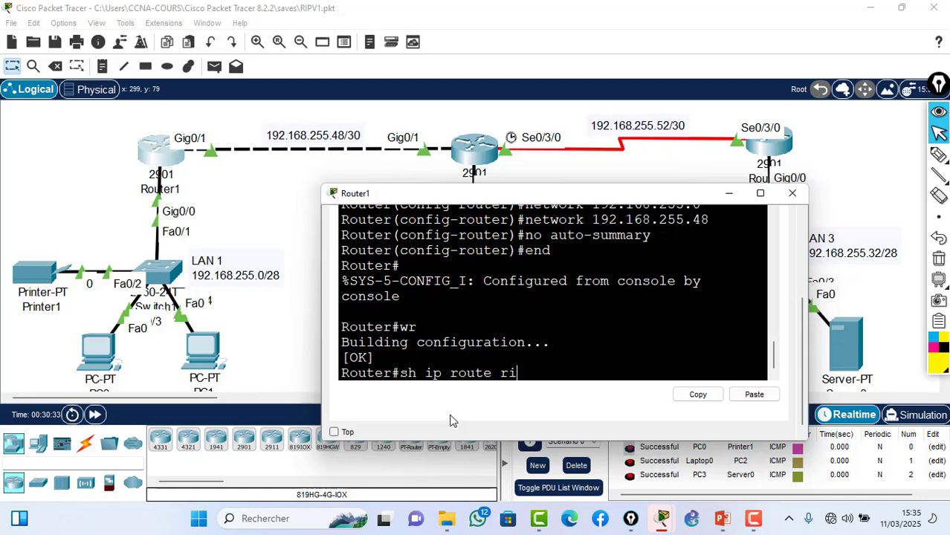
text(p)
key(Return)
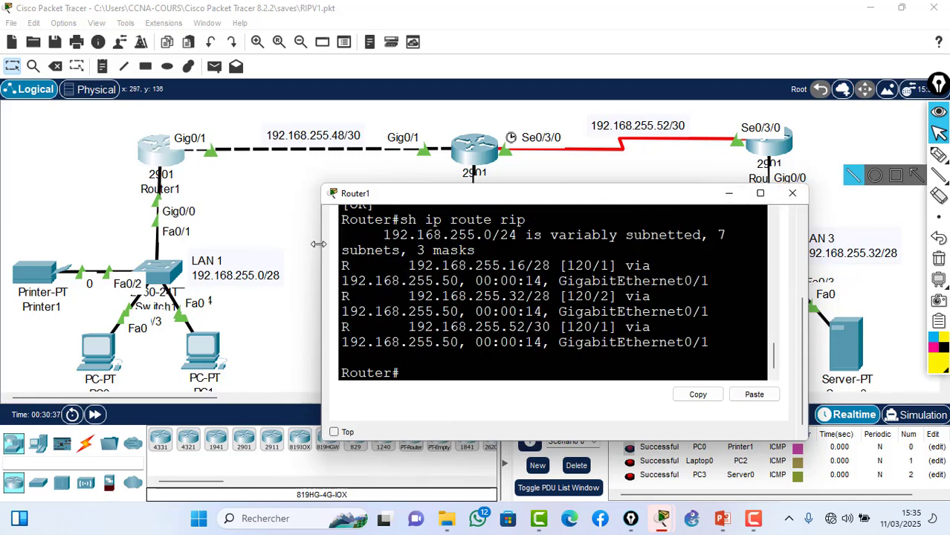
drag(318, 243, 185, 277)
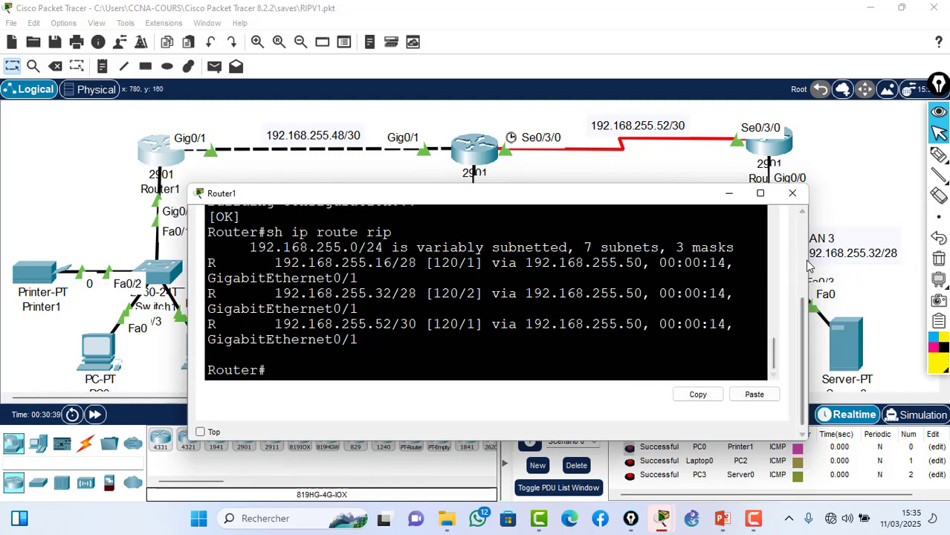
drag(804, 252, 929, 243)
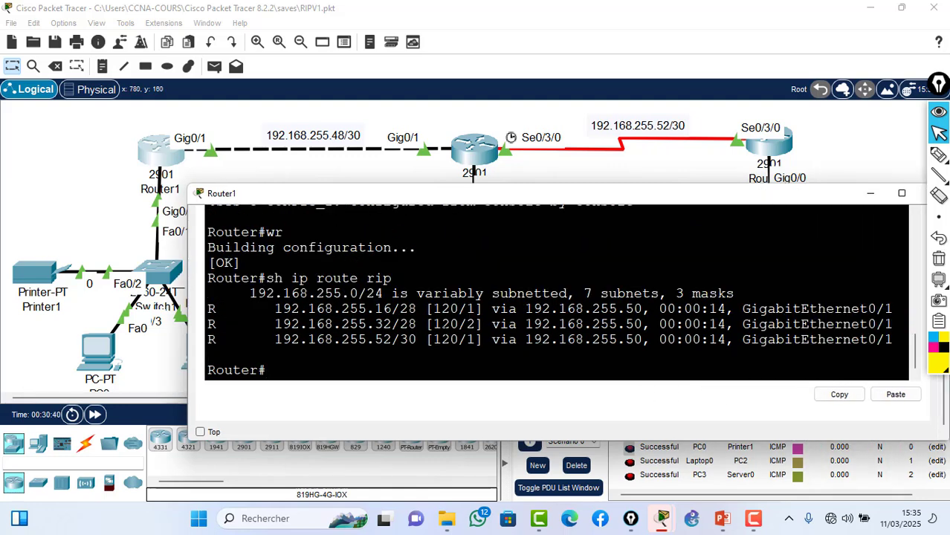
drag(208, 308, 500, 339)
click(502, 339)
double_click(474, 324)
drag(838, 195, 674, 201)
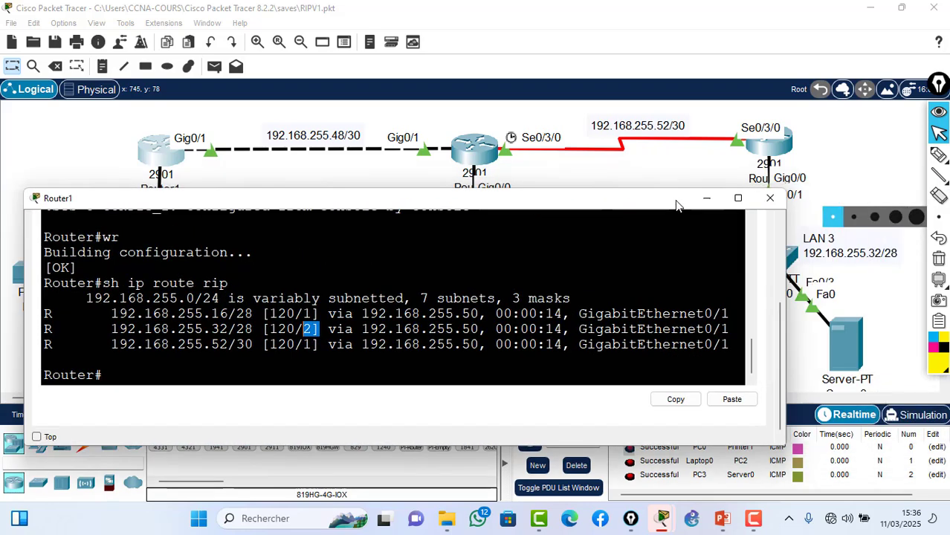
click(769, 199)
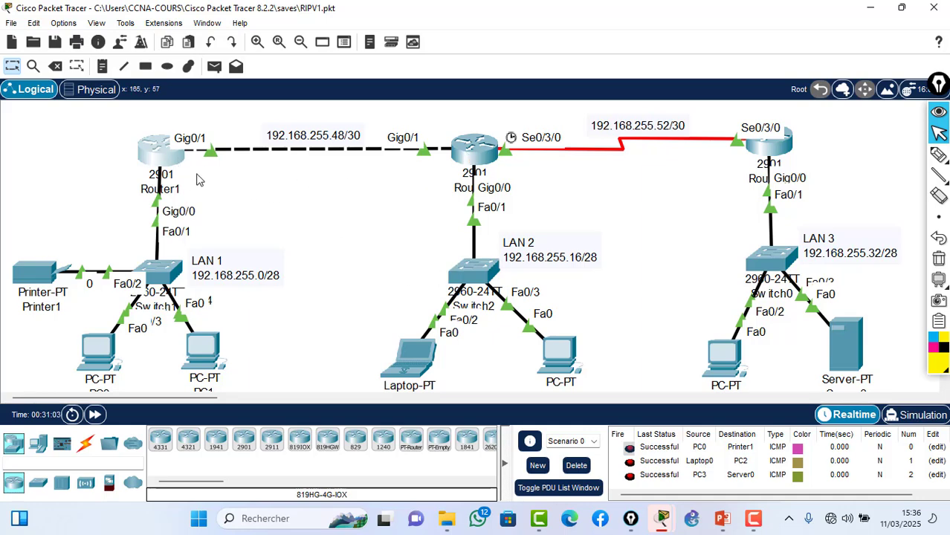
Step: Display Router1's routing protocol settings with sho ip protocols in an enlarged command-line window
click(156, 164)
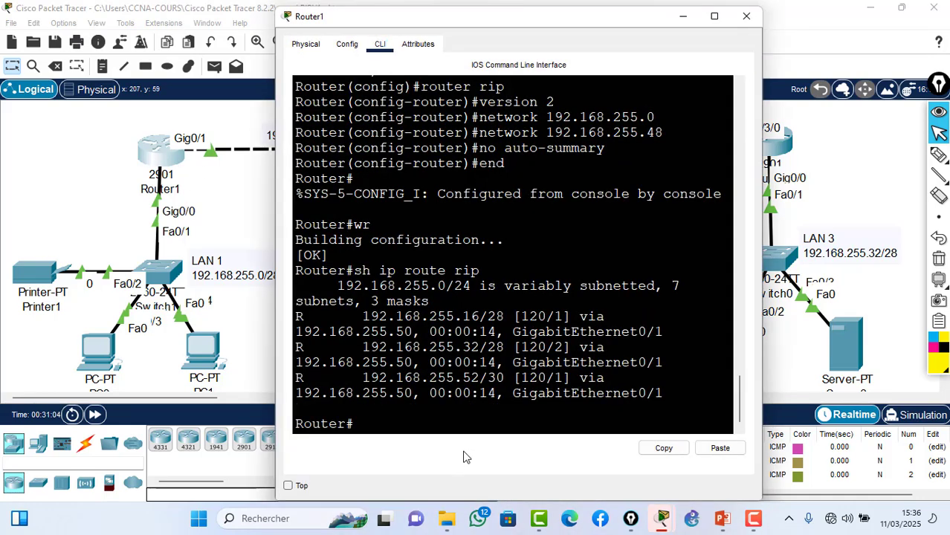
text(sh)
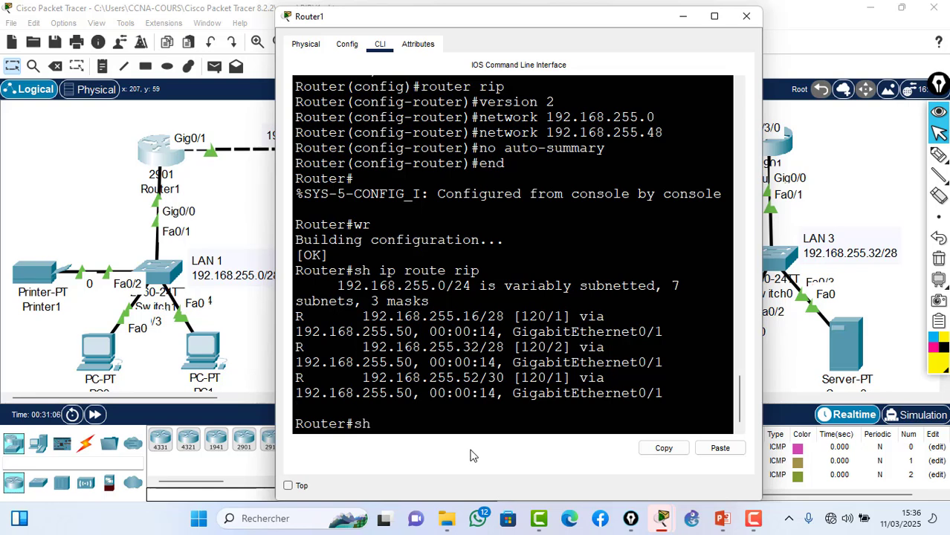
text(o ip )
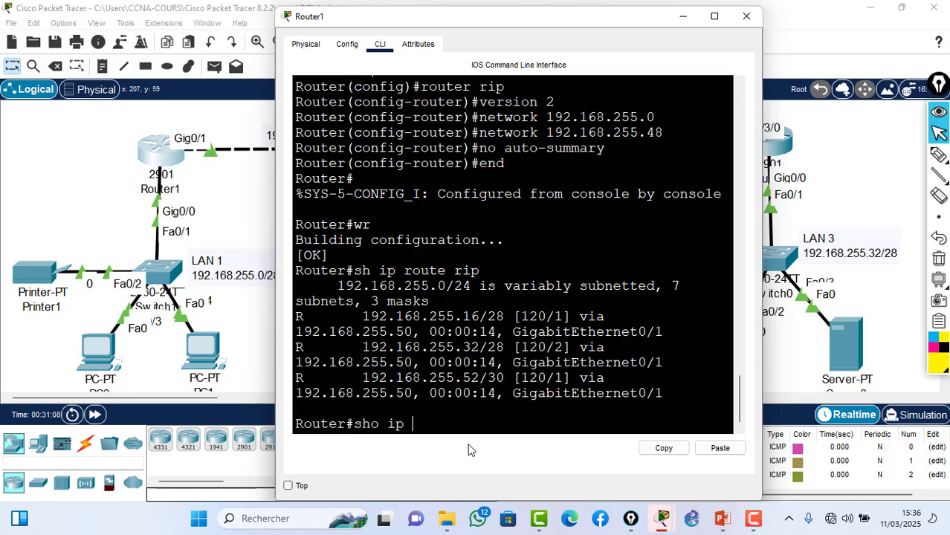
text(protocole)
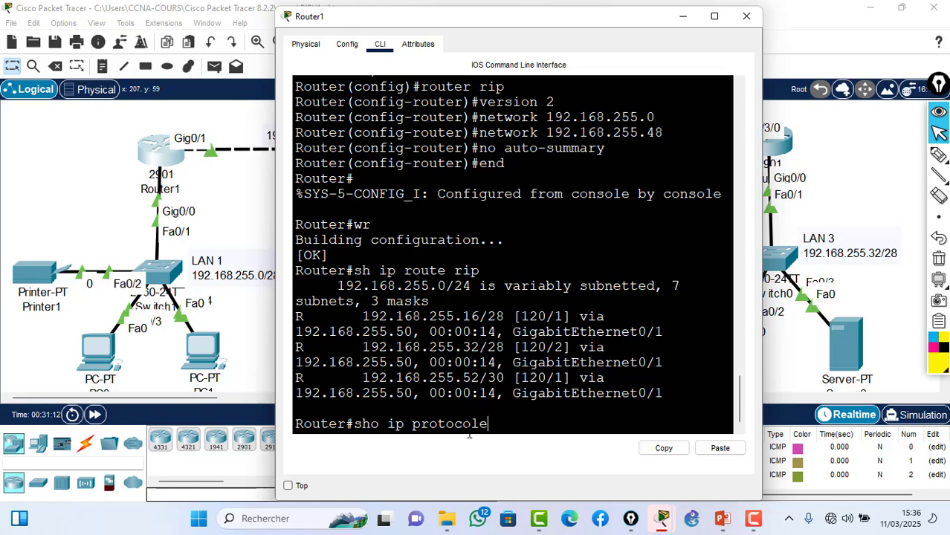
key(Return)
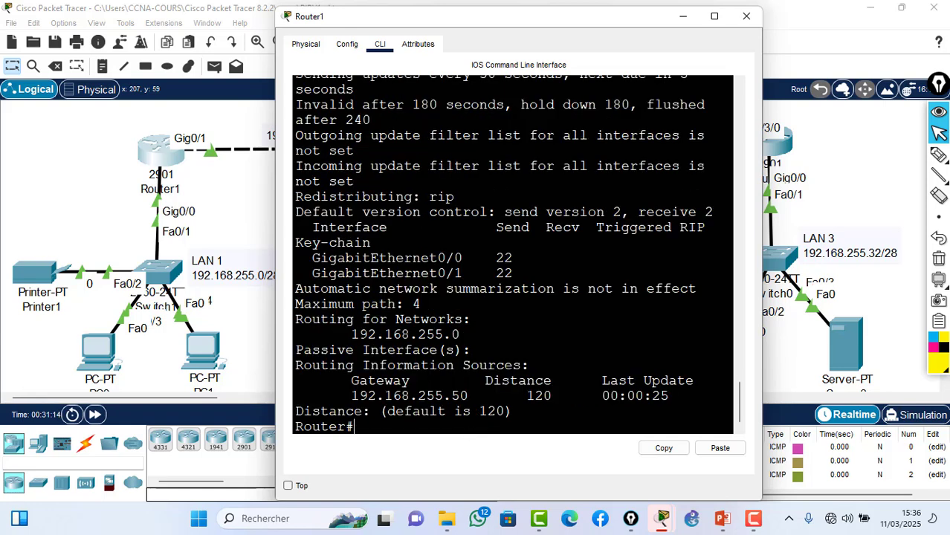
click(714, 15)
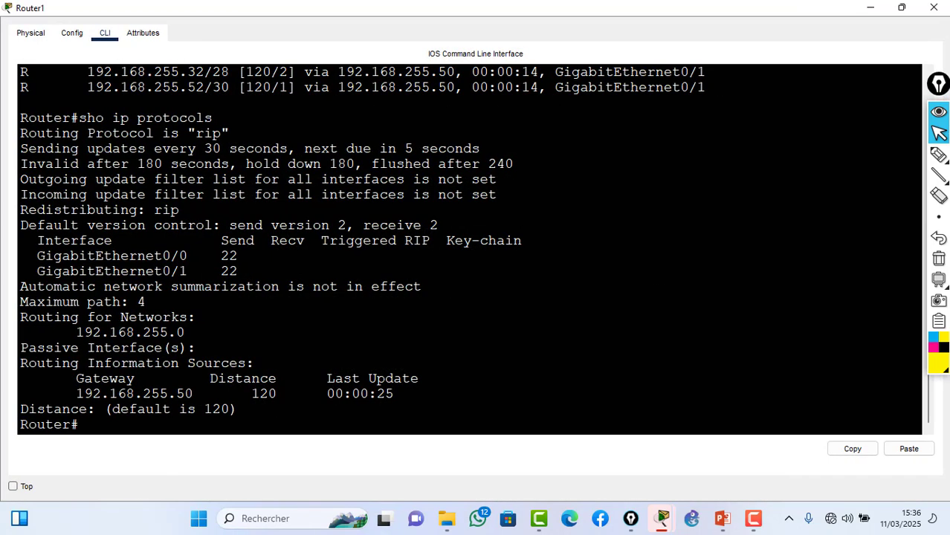
Step: Examine the routing protocol name and the update, invalid, hold-down and flush timers in Router1's protocol output
drag(24, 134, 229, 134)
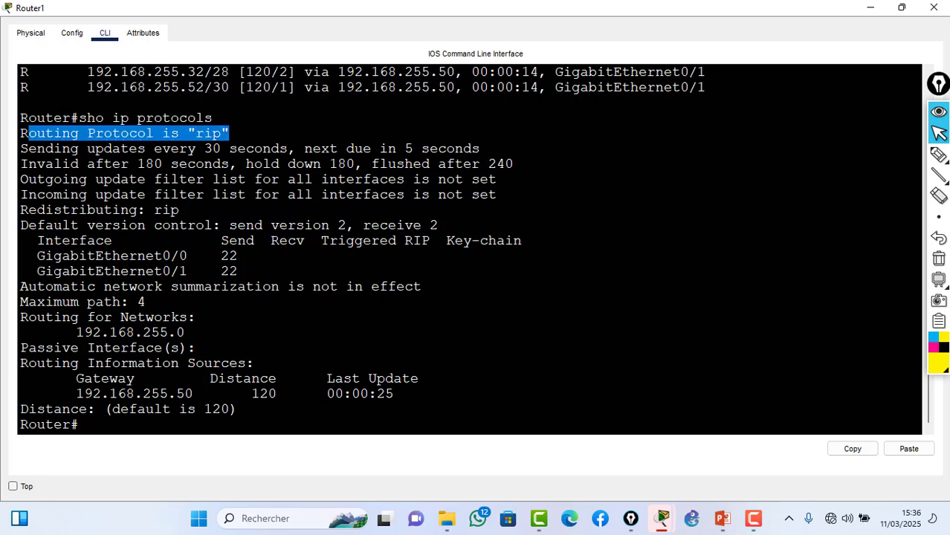
drag(154, 149, 289, 148)
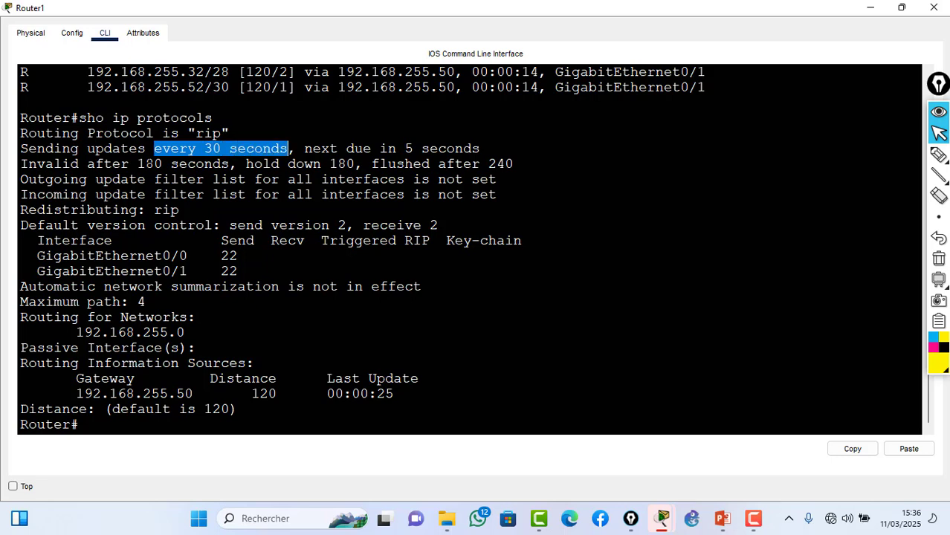
drag(146, 149, 95, 148)
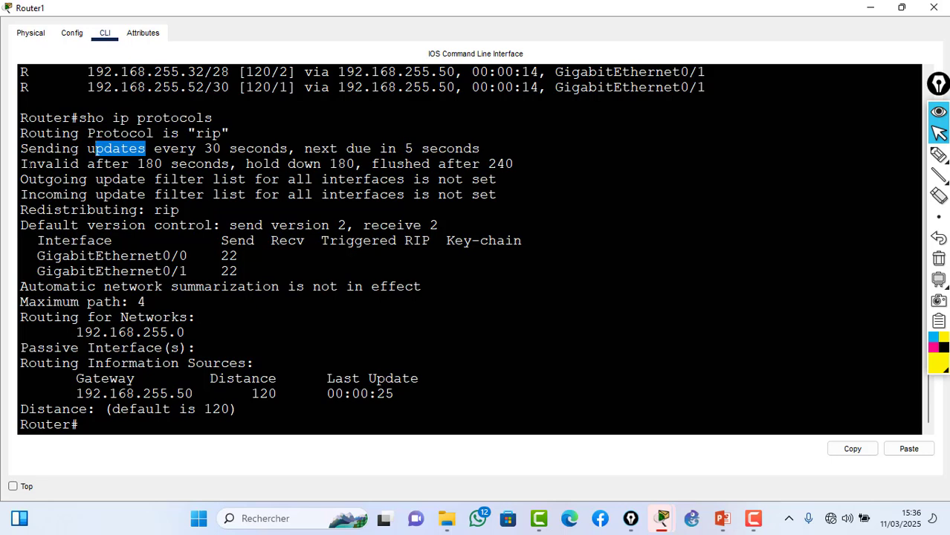
drag(21, 164, 356, 164)
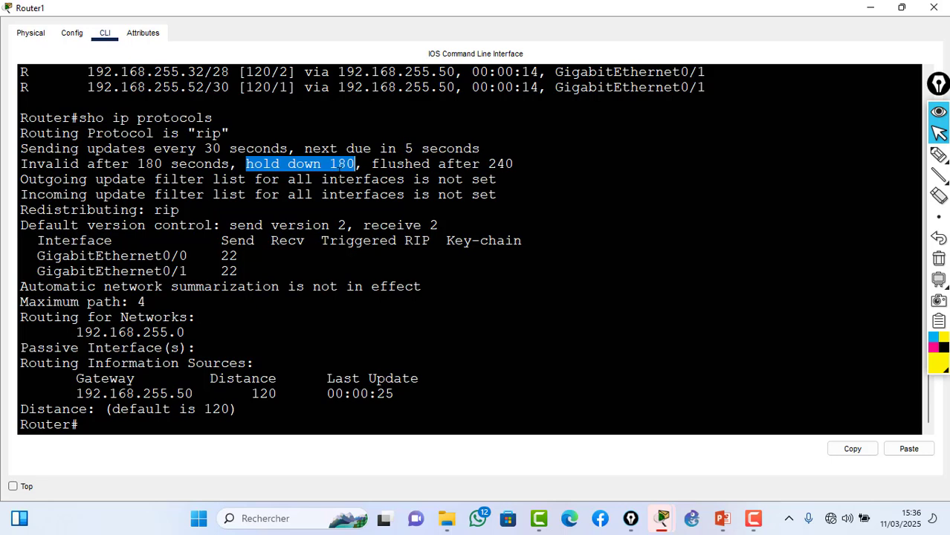
drag(371, 163, 514, 164)
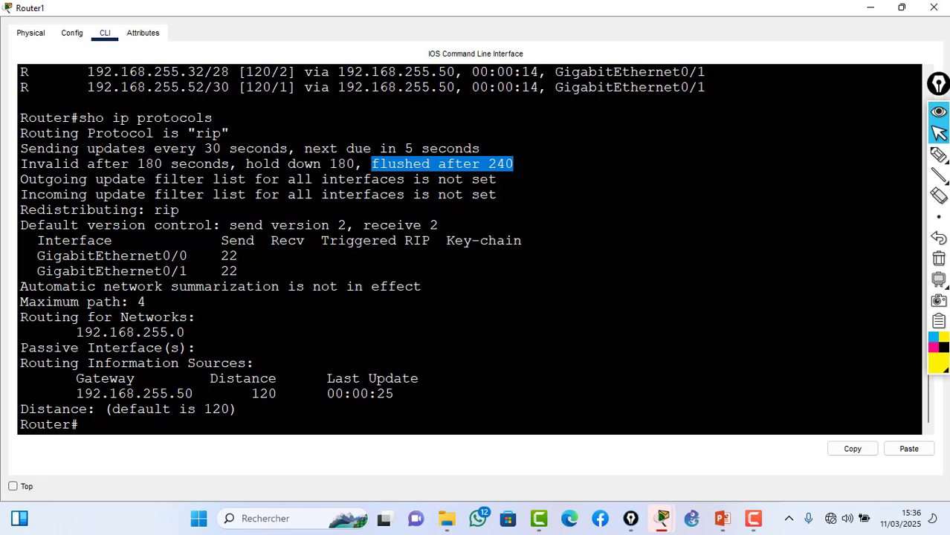
click(514, 164)
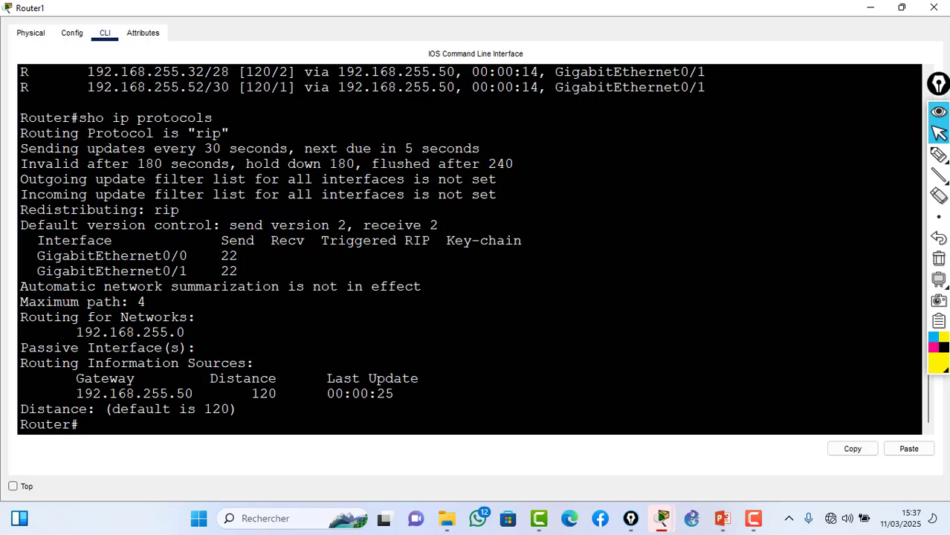
drag(514, 164, 373, 164)
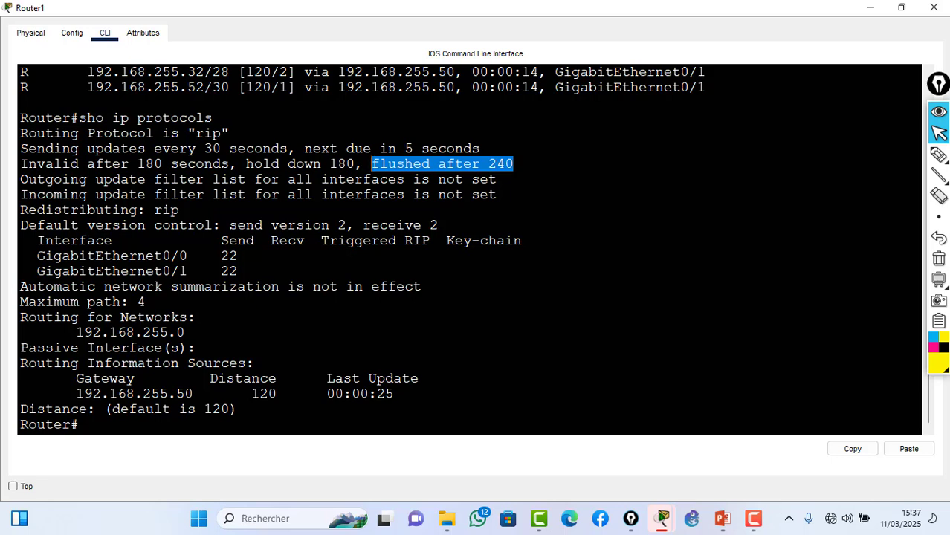
Step: Review the RIP interfaces, advertised network and gateway distance in Router1's protocol output, and close its window
drag(37, 256, 195, 272)
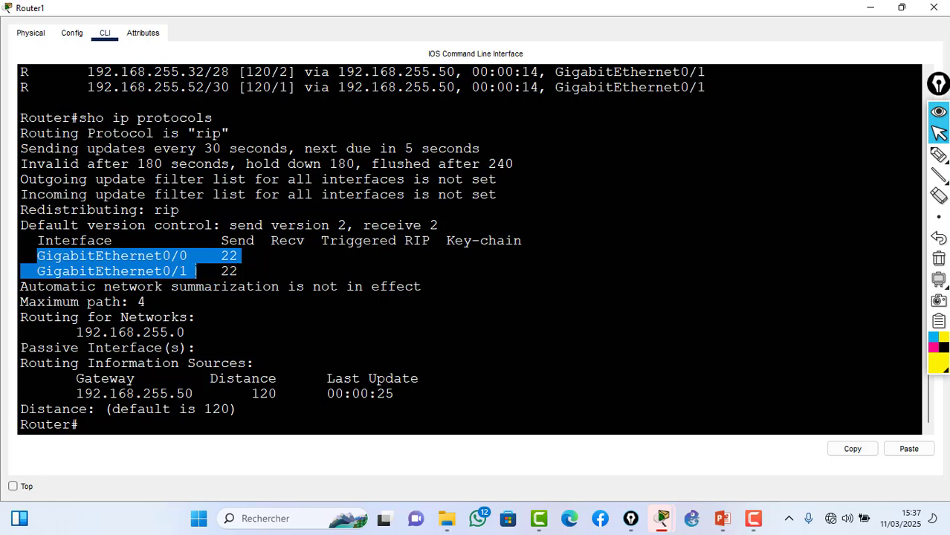
click(195, 255)
drag(37, 256, 188, 271)
click(188, 272)
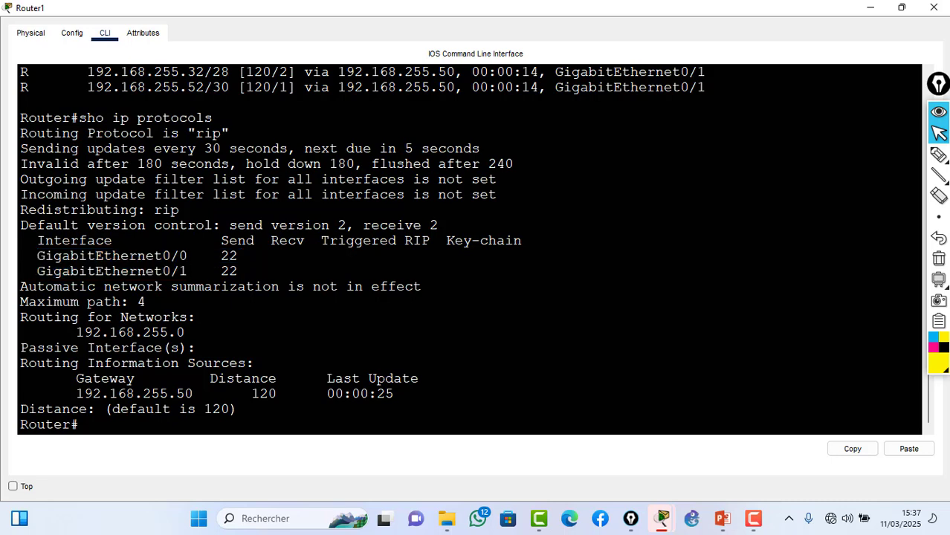
drag(75, 332, 184, 332)
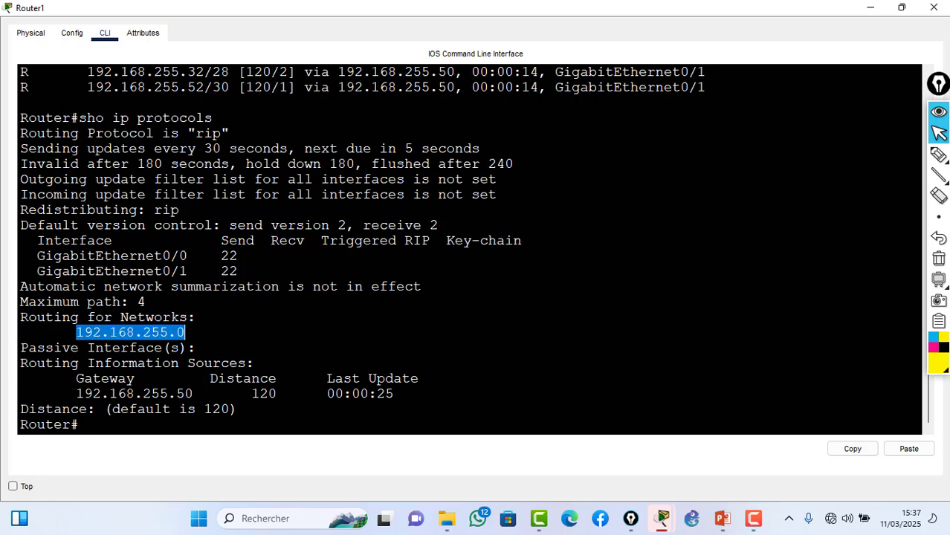
click(185, 332)
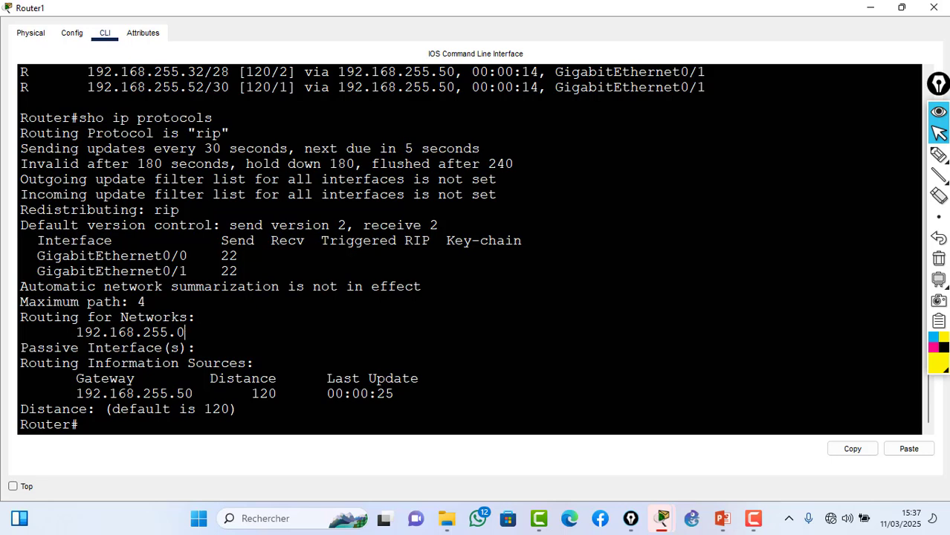
drag(76, 393, 302, 393)
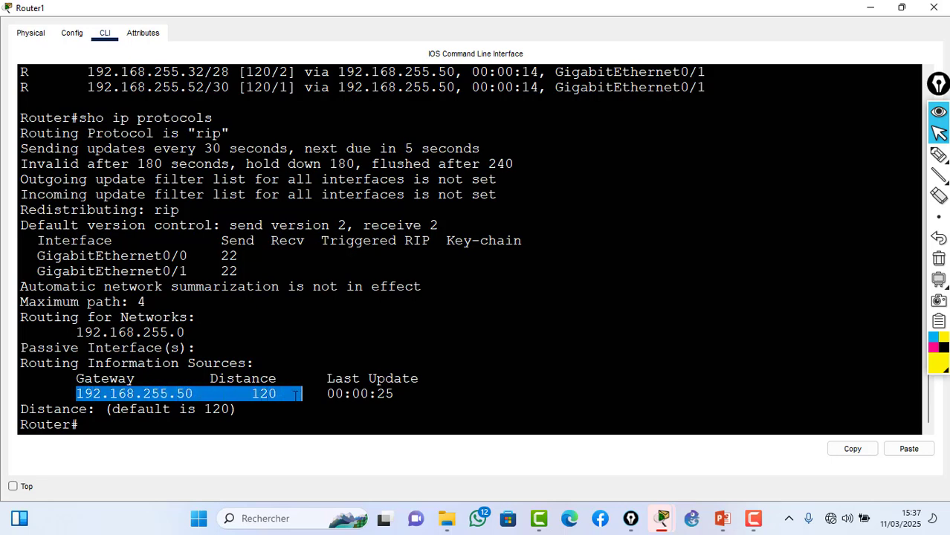
click(302, 393)
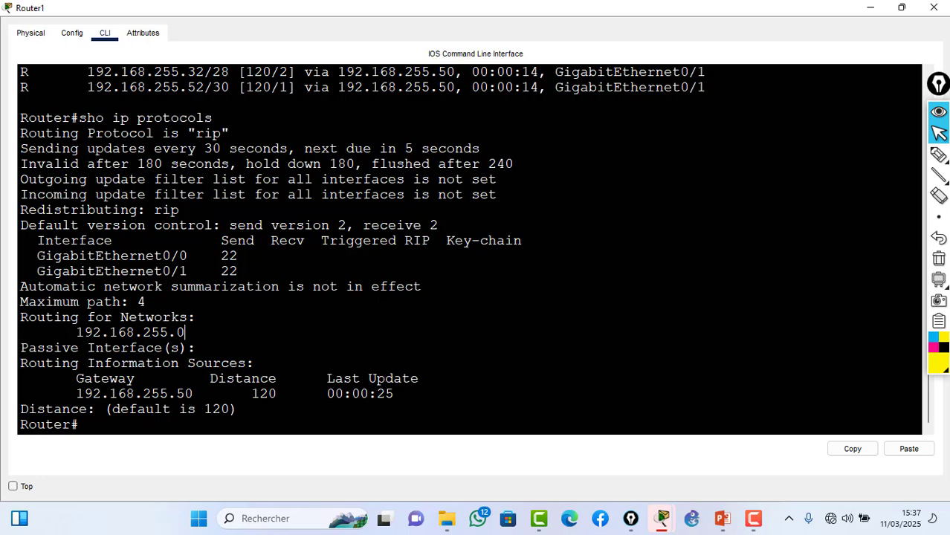
click(933, 8)
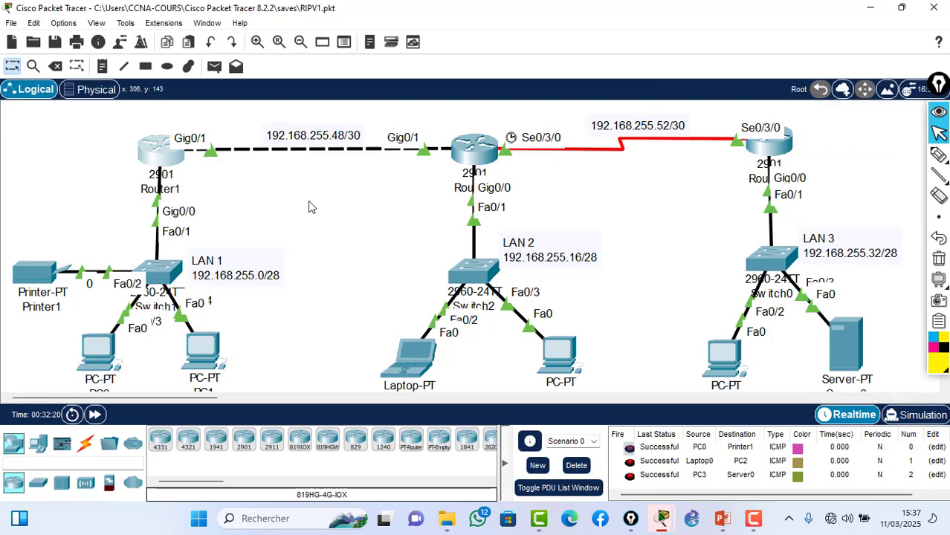
Step: Clear Scenario 0's PDU list and send a simple PDU from PC1 to Laptop0 twice
click(578, 466)
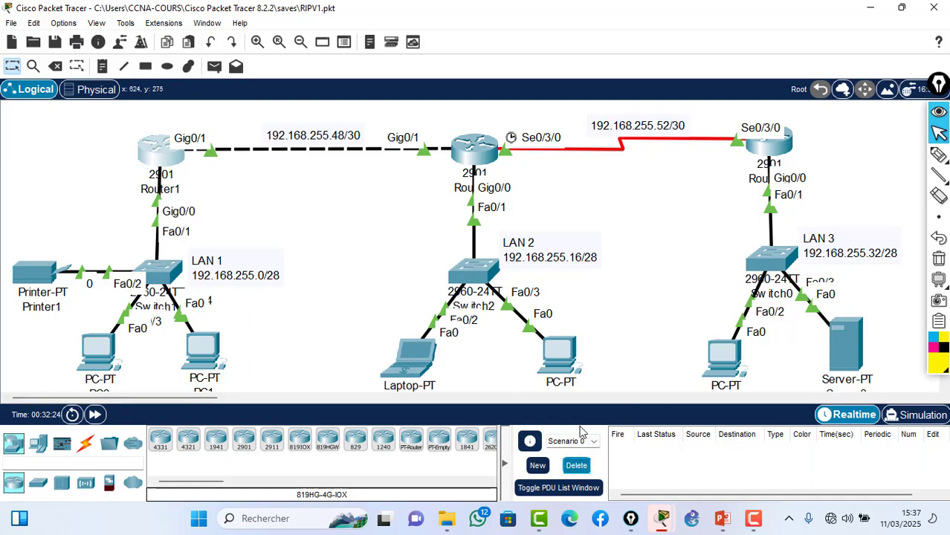
click(213, 67)
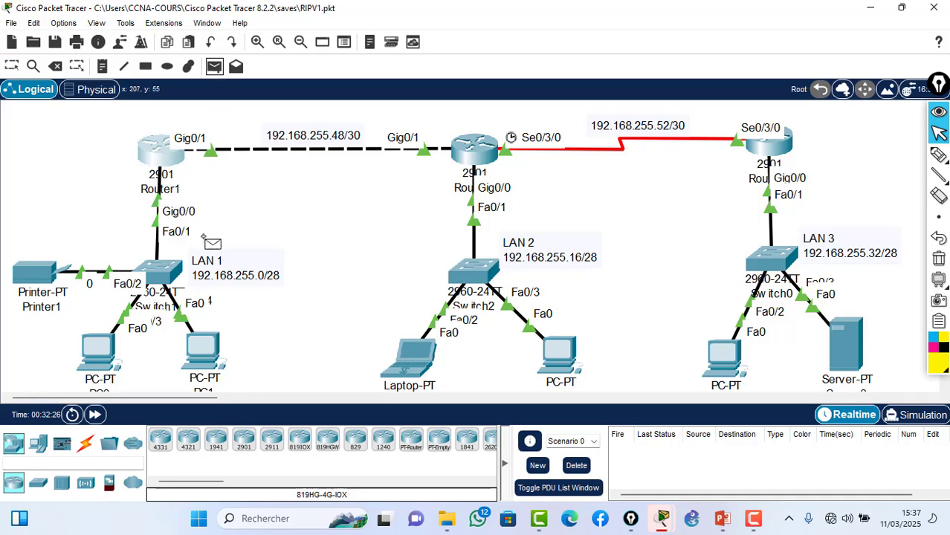
click(209, 347)
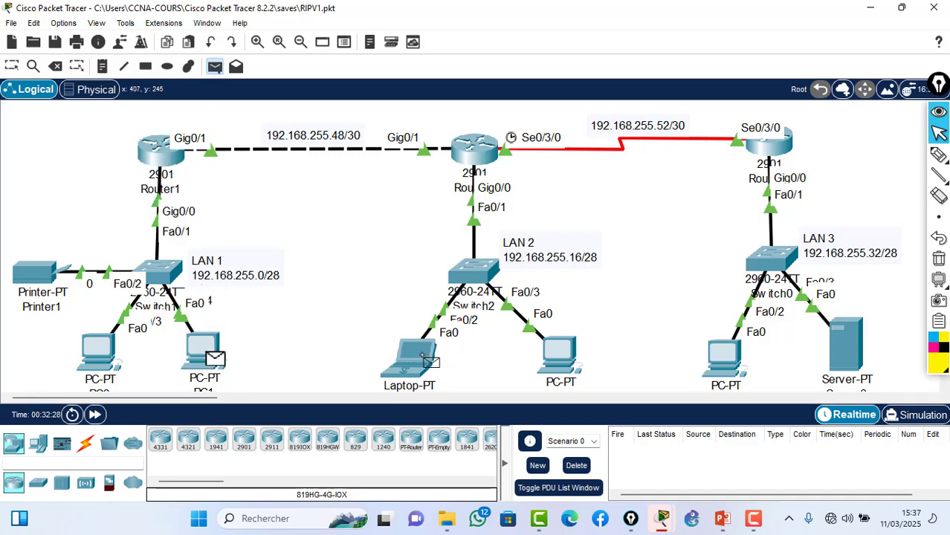
click(424, 356)
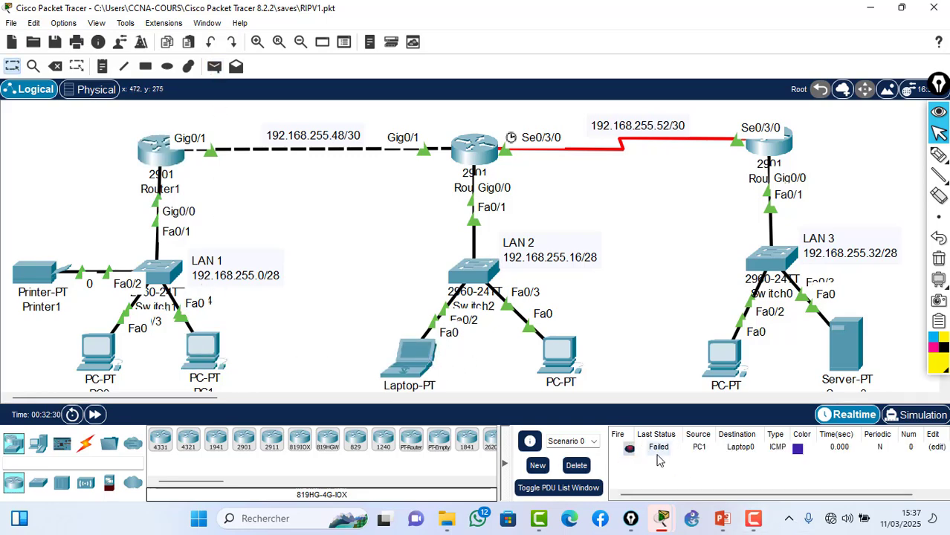
click(215, 68)
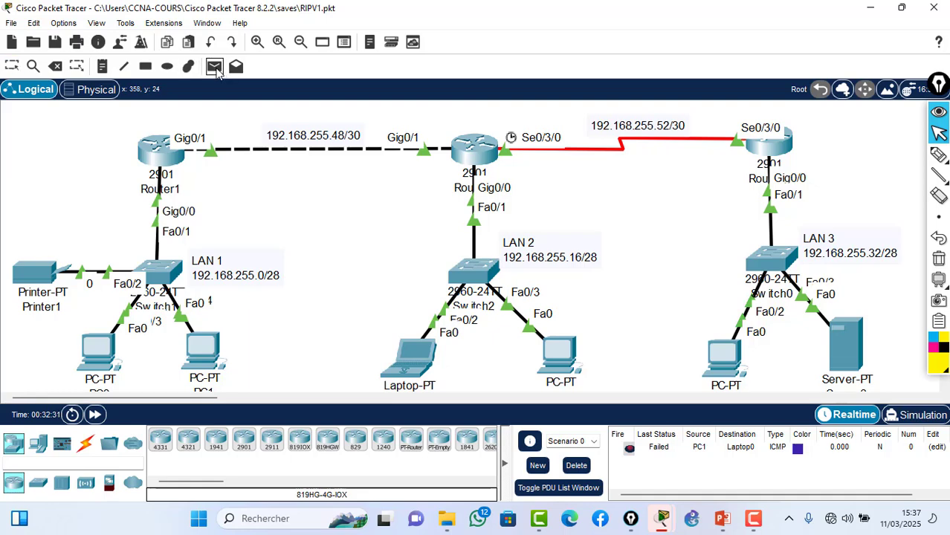
click(210, 346)
click(411, 356)
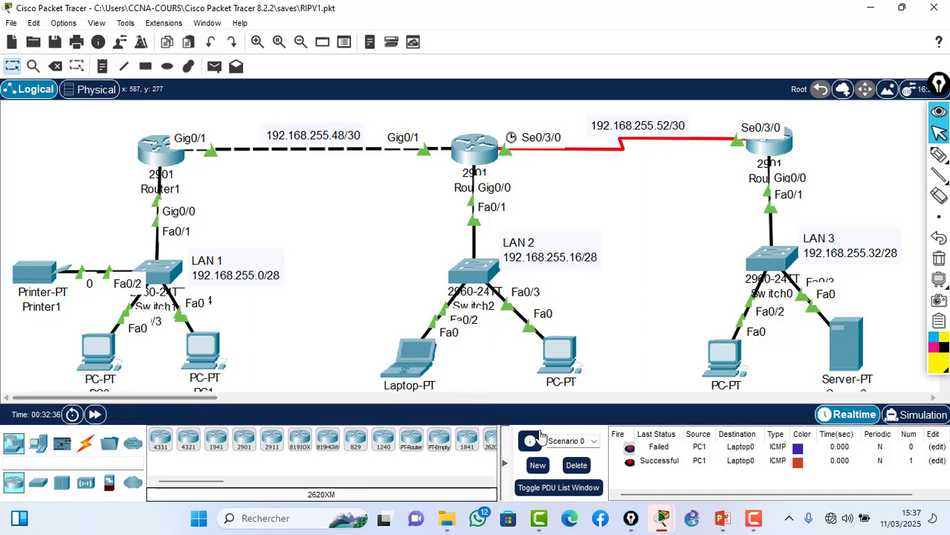
Step: Clear the PDU list and send a simple PDU from PC0 to PC3 in LAN 3 twice
click(576, 465)
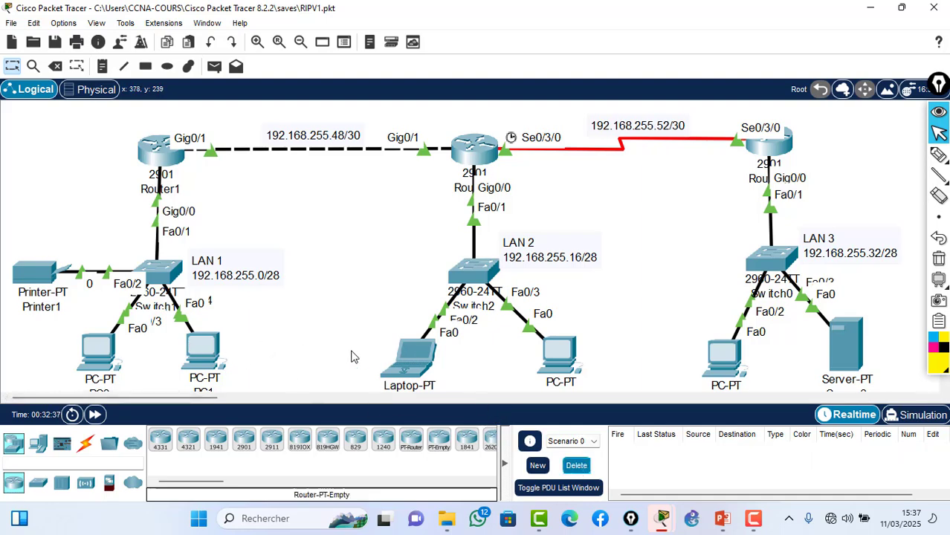
click(214, 67)
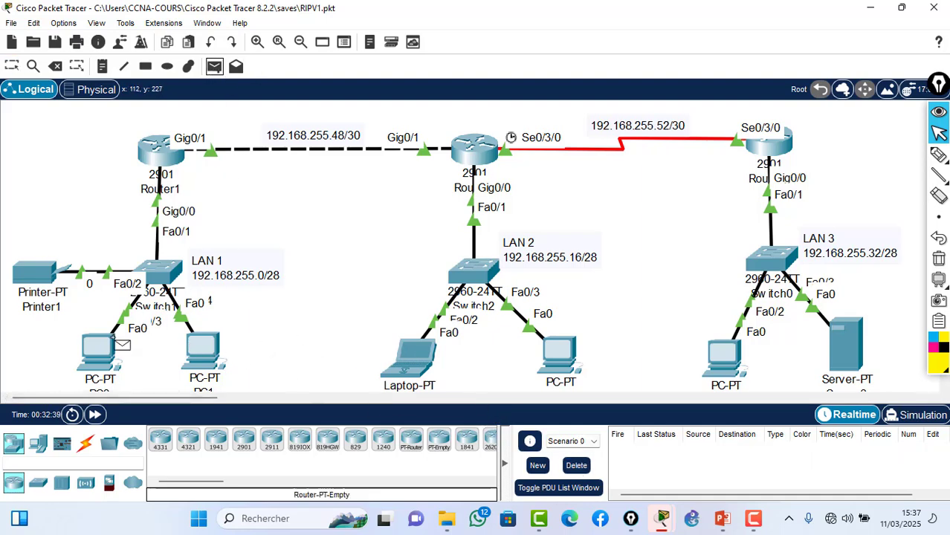
click(101, 349)
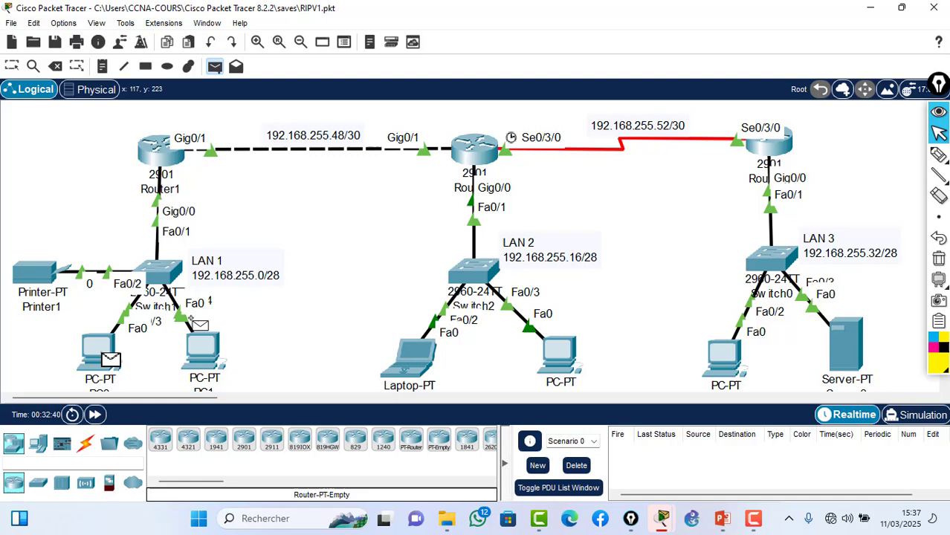
click(732, 355)
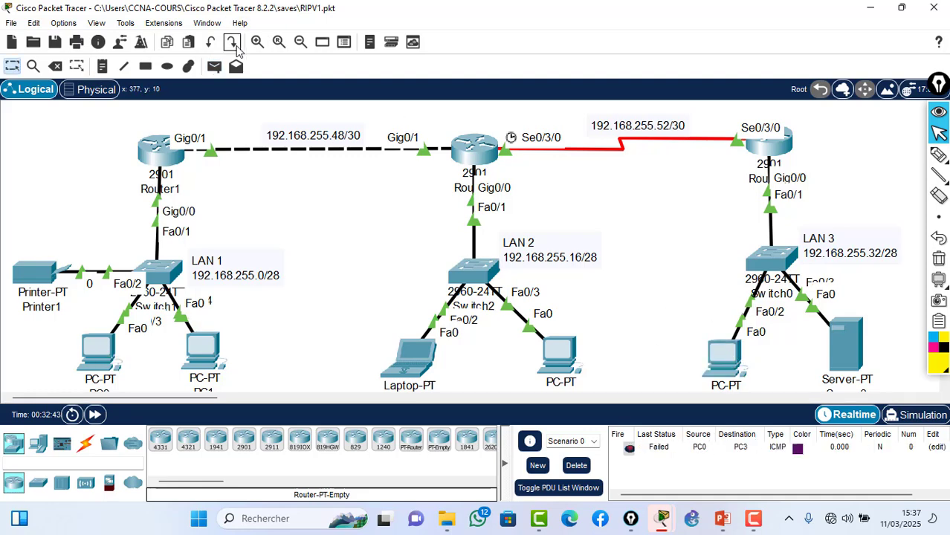
click(214, 66)
click(97, 346)
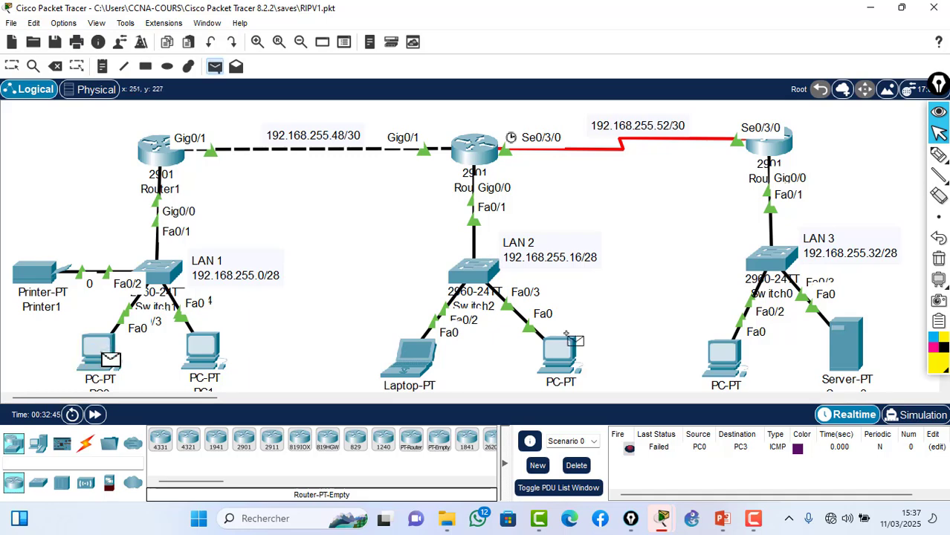
click(725, 354)
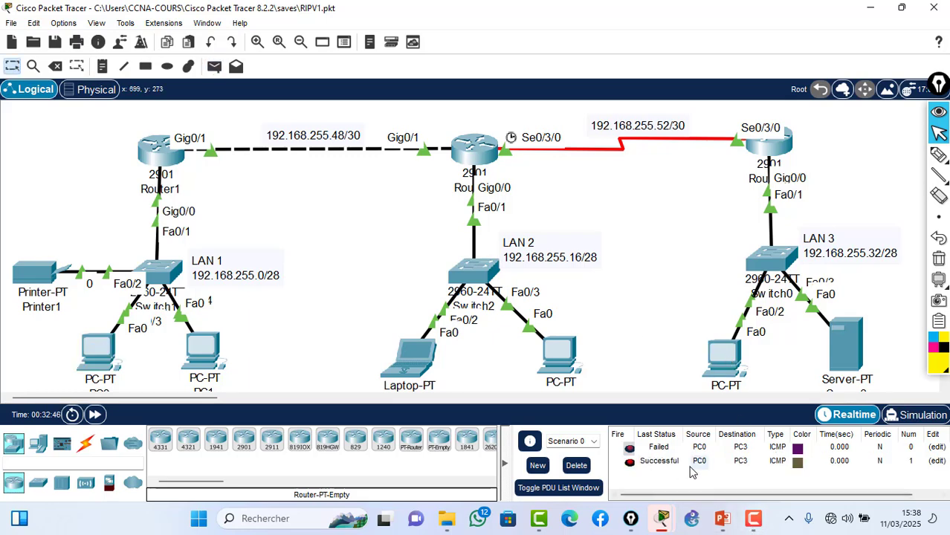
Step: Send a simple PDU from Server0 to Printer1, clear the PDU list, and send the same PDU again
click(214, 67)
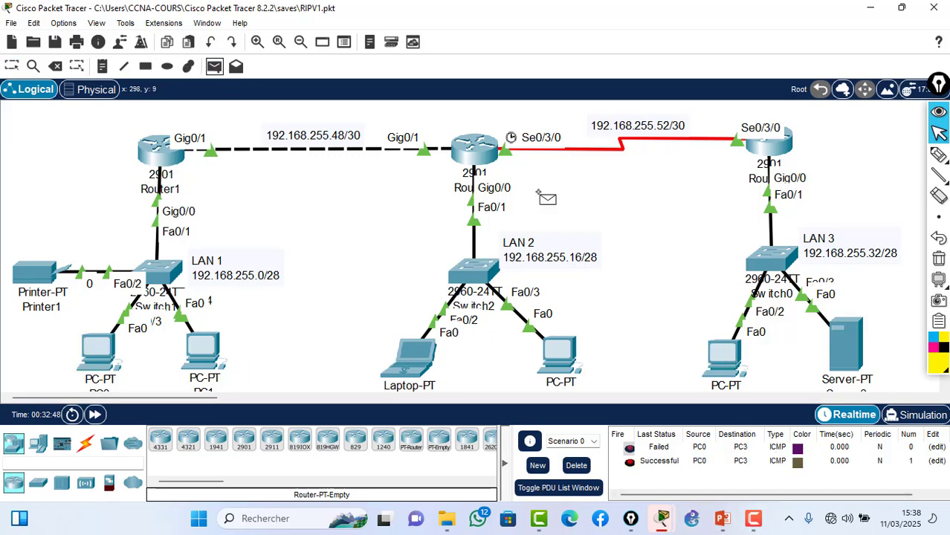
click(846, 351)
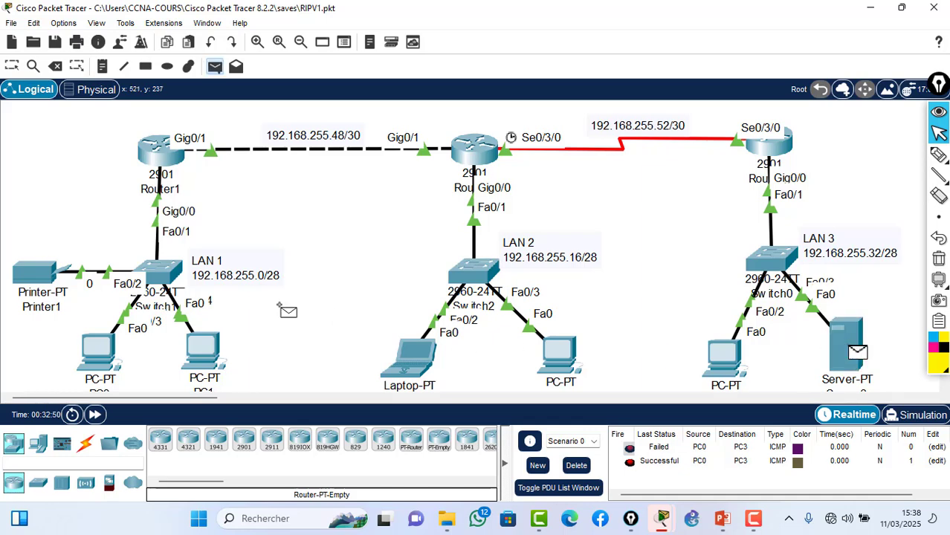
click(39, 273)
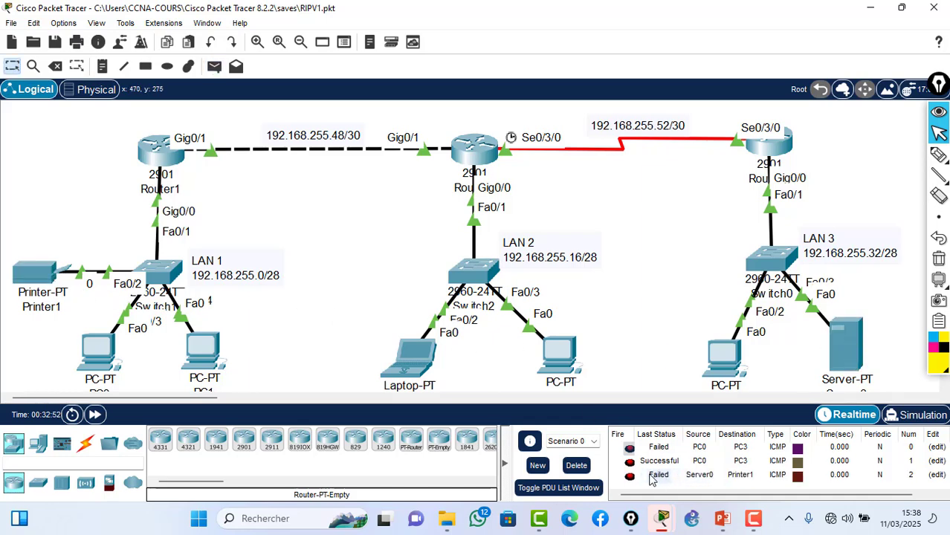
click(577, 465)
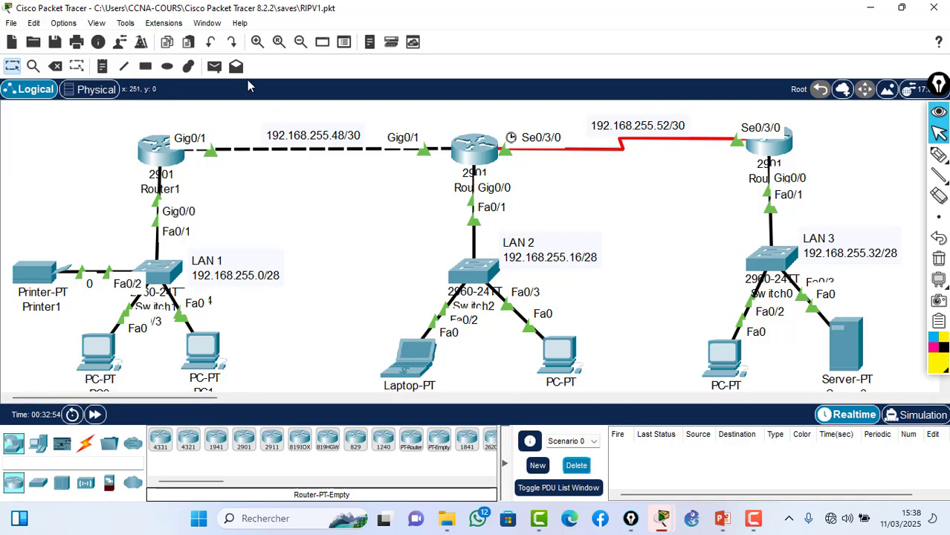
click(216, 67)
click(853, 346)
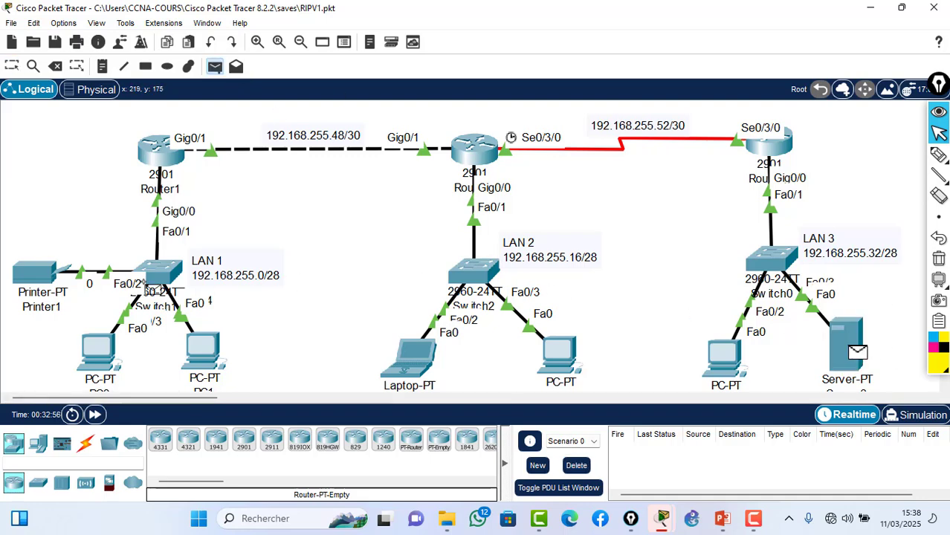
click(44, 275)
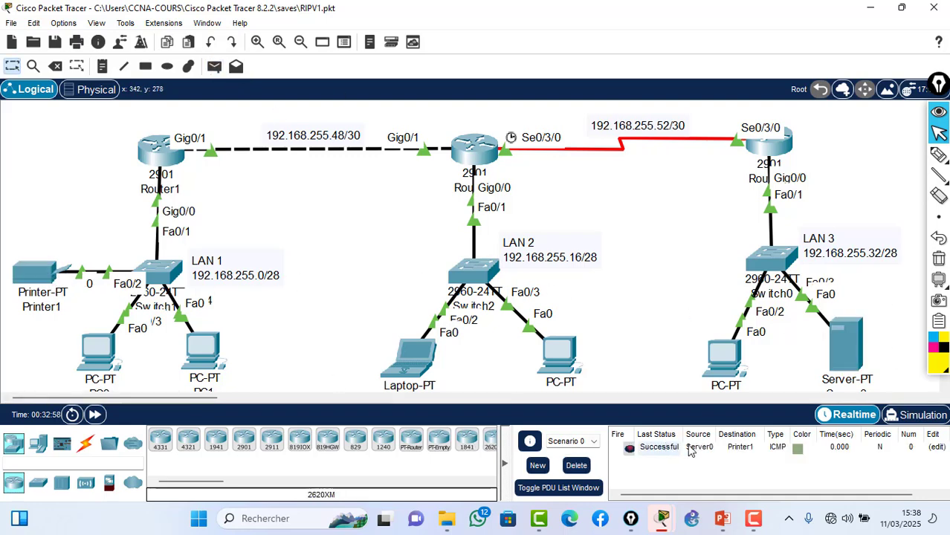